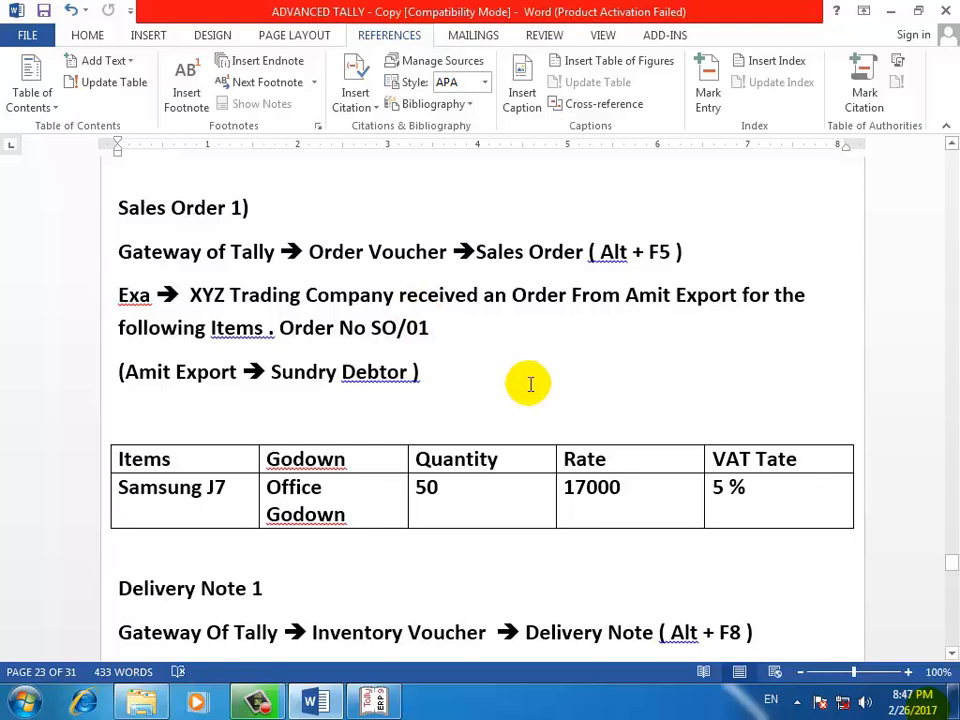
pyautogui.click(107, 206)
pyautogui.keyDown('shift'); pyautogui.click(250, 206); pyautogui.keyUp('shift')
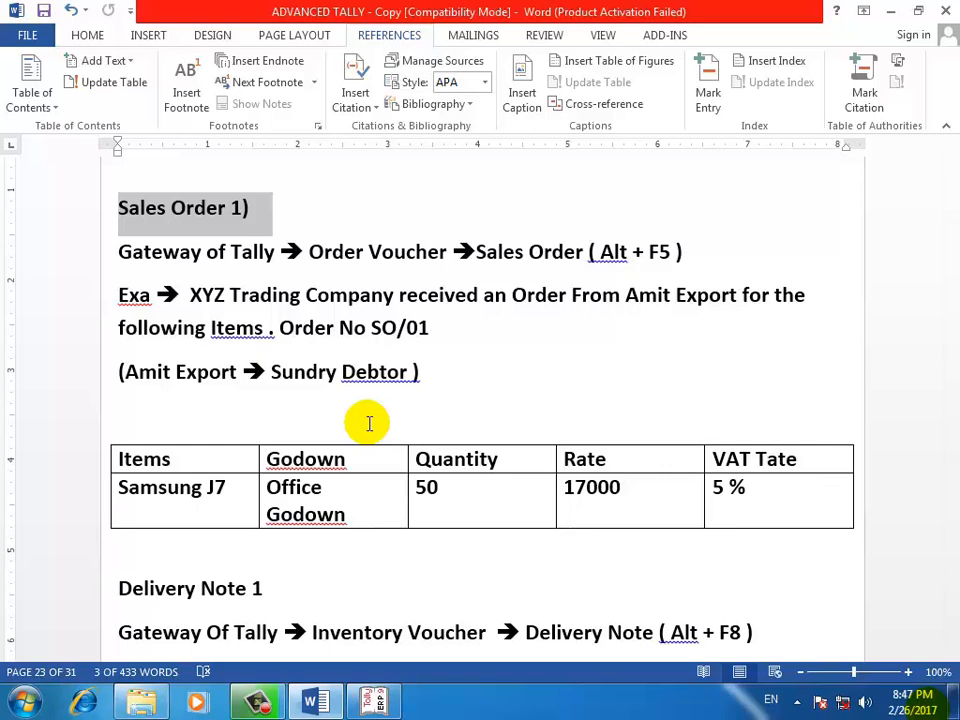
pyautogui.click(889, 10)
pyautogui.click(316, 703)
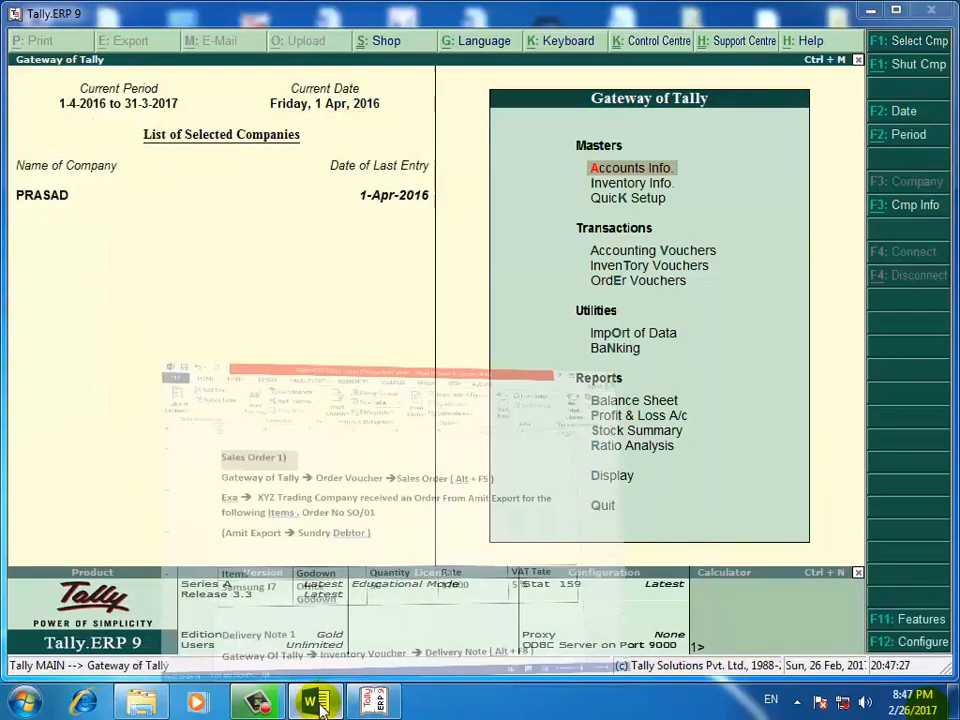
# Step: Open the recent document PURCHASE ORDER and look through its numbered voucher outline
pyautogui.click(26, 34)
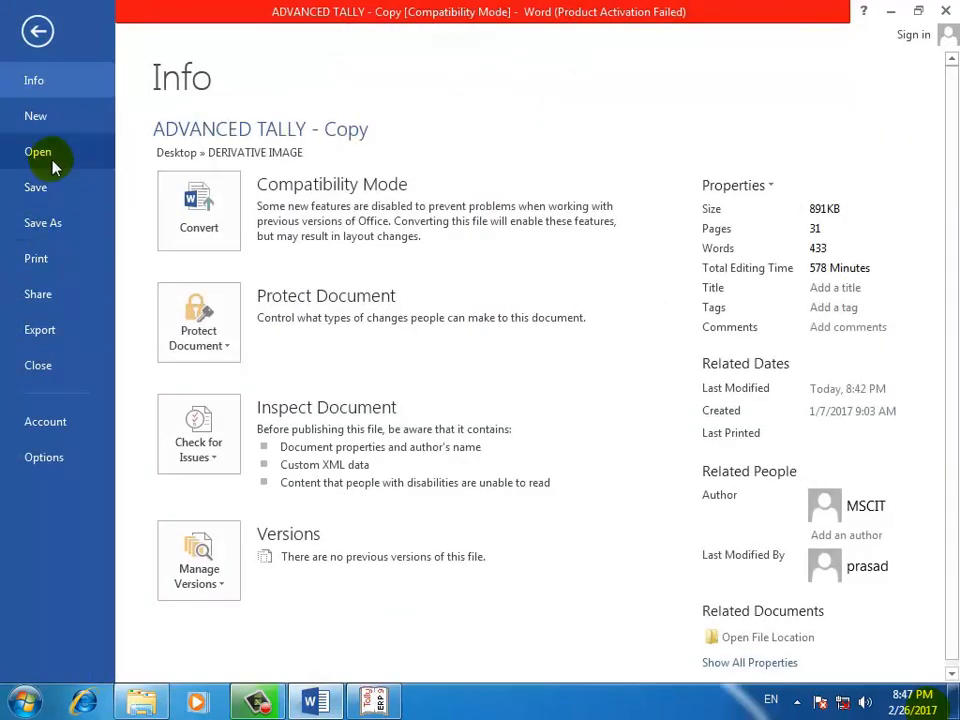
pyautogui.click(55, 168)
pyautogui.click(485, 214)
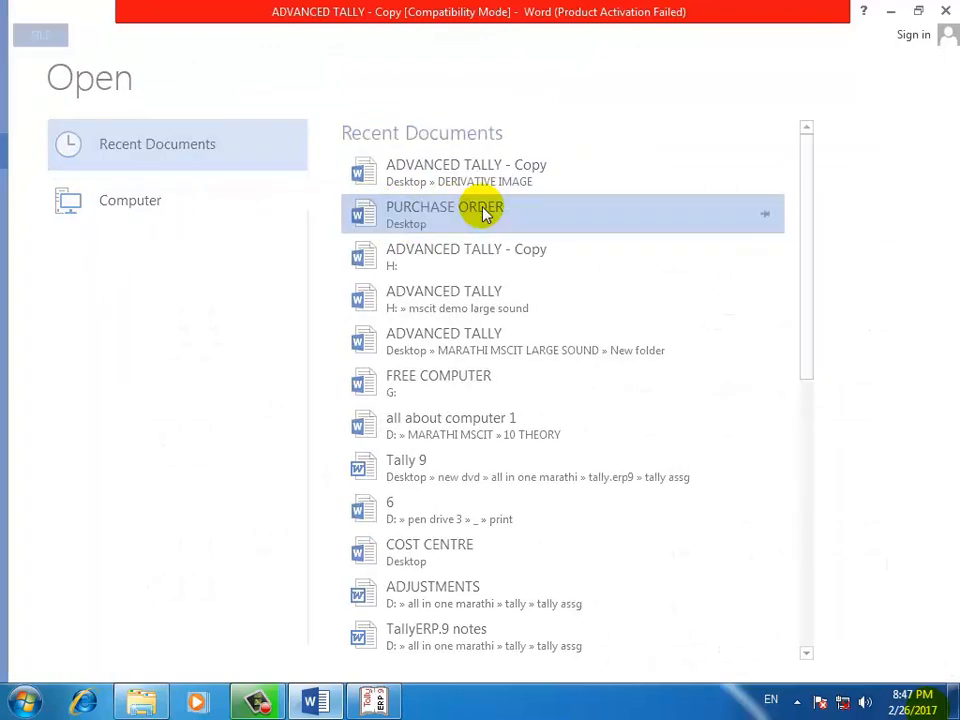
pyautogui.click(366, 443)
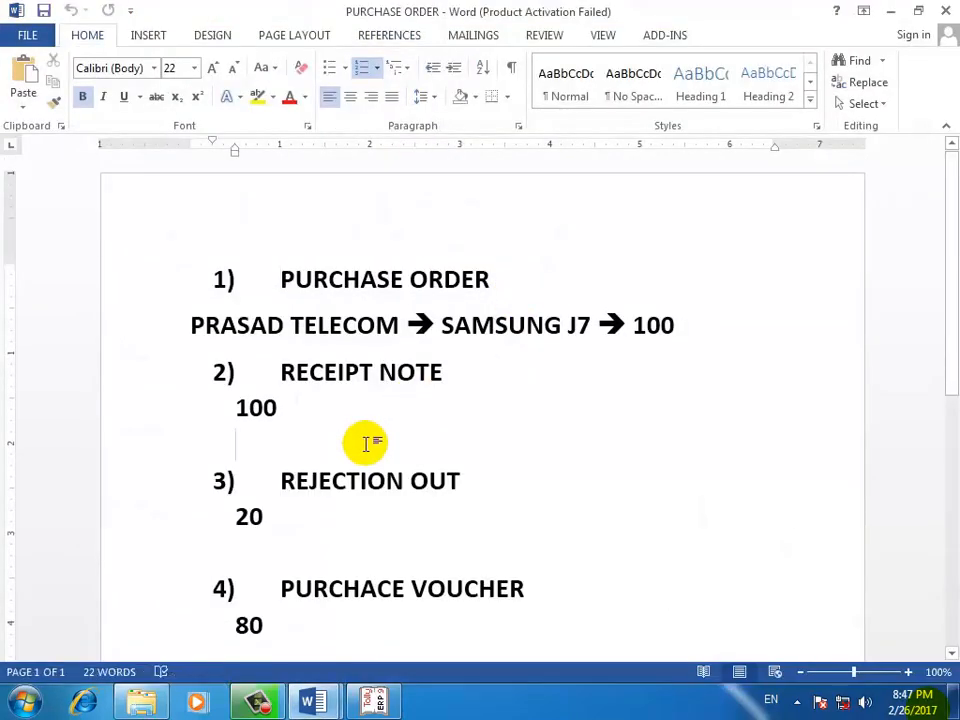
pyautogui.scroll(-10, 366, 443)
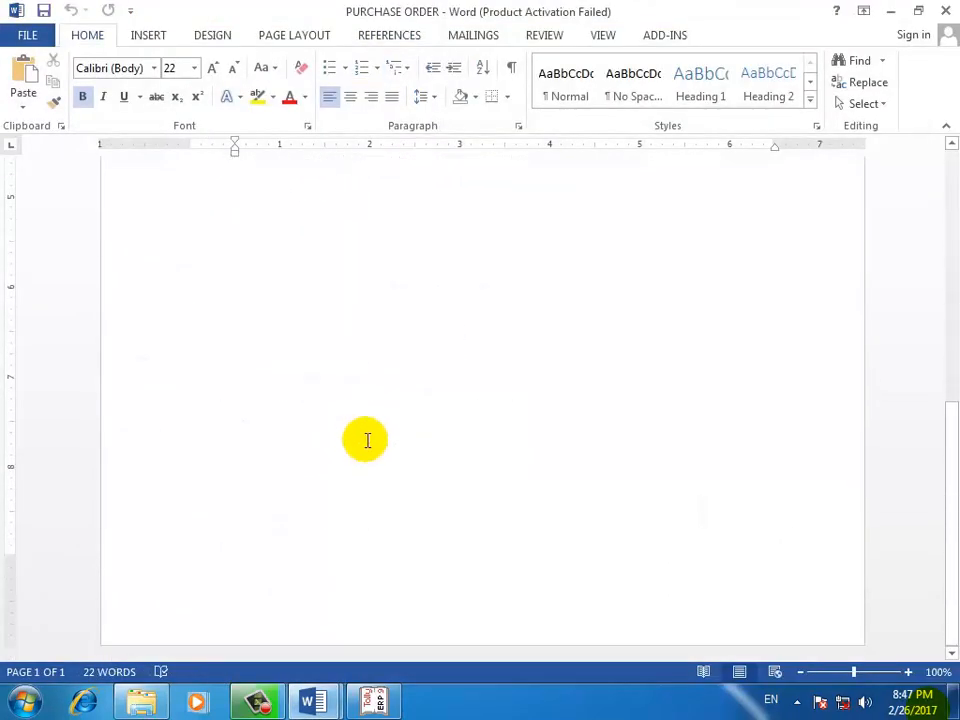
pyautogui.scroll(10, 367, 440)
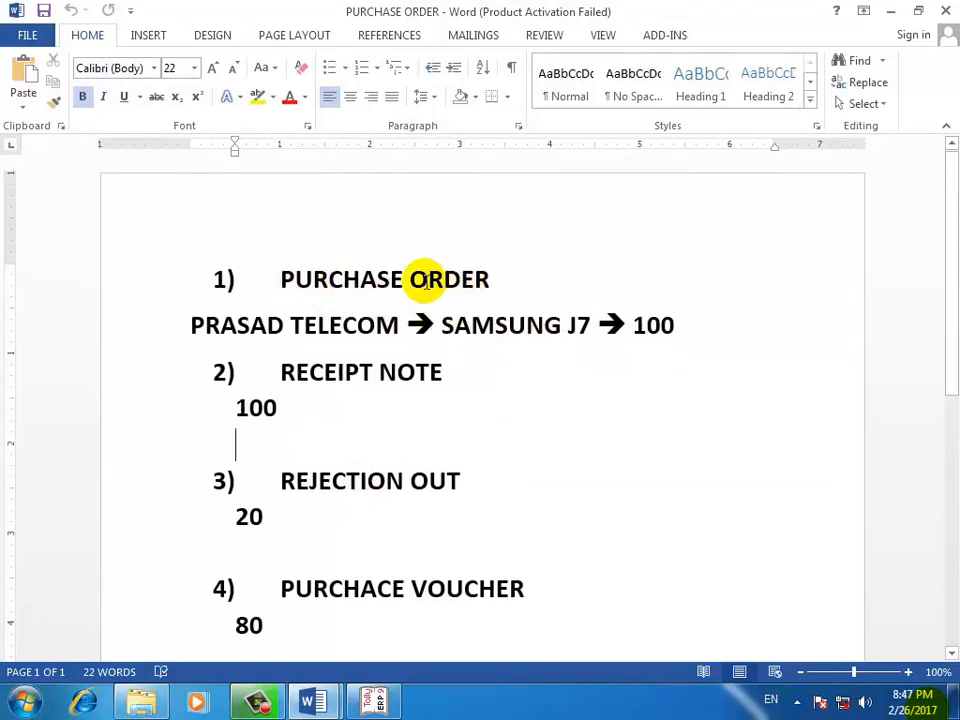
# Step: Replace "PURCHASE" with "Sales" in the first heading and set the Samsung J7 quantity below it to 50
pyautogui.moveTo(498, 273); pyautogui.dragTo(300, 257)
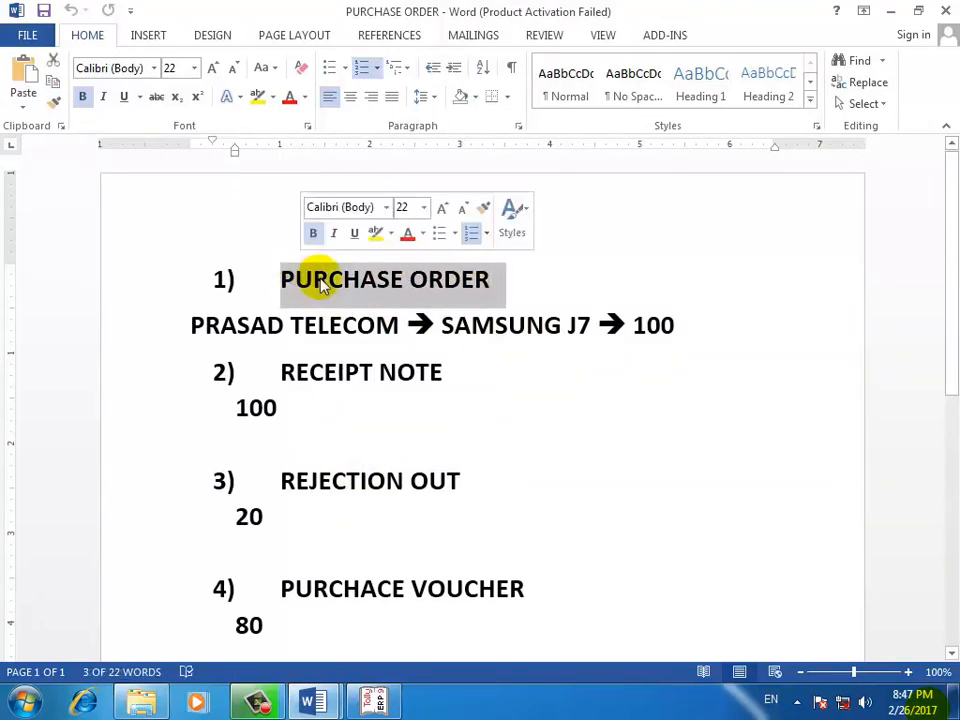
pyautogui.click(361, 282)
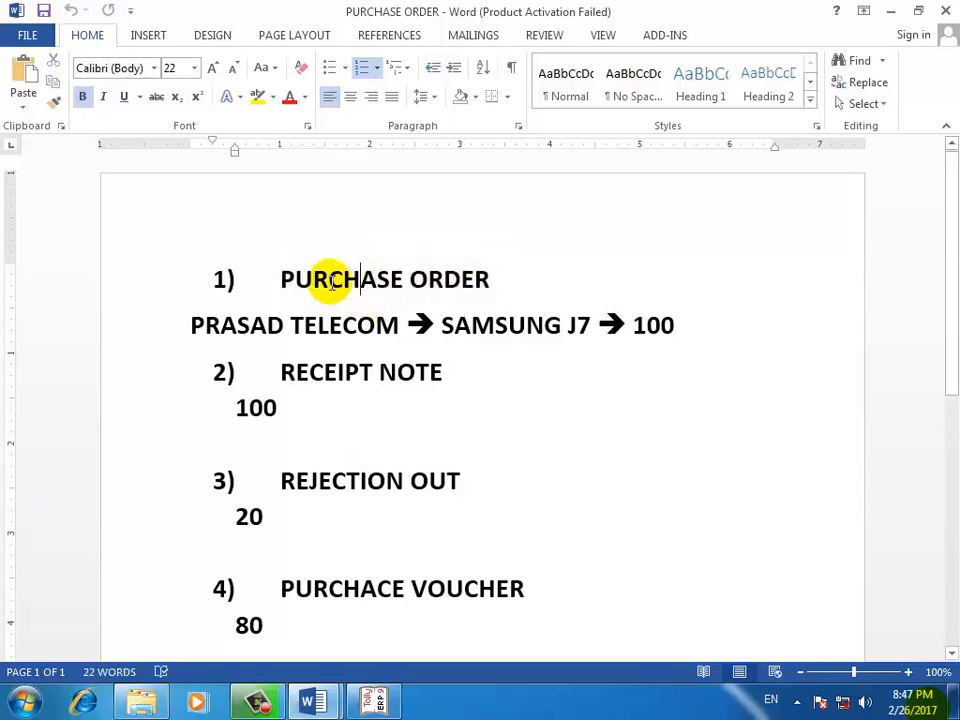
pyautogui.doubleClick(331, 283)
pyautogui.write('Sa')
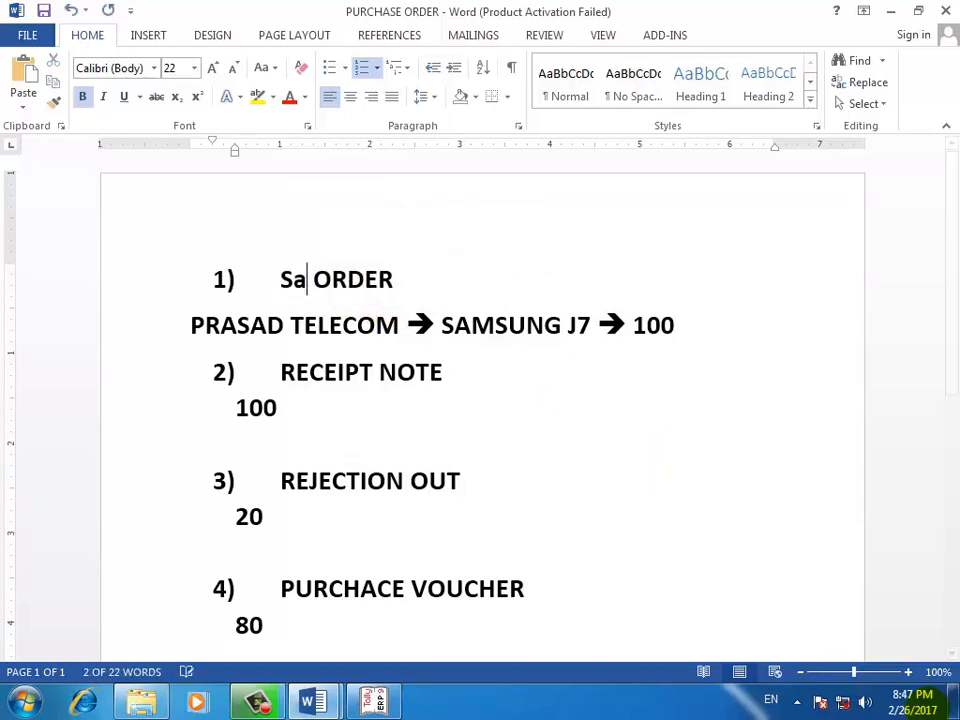
pyautogui.write('le')
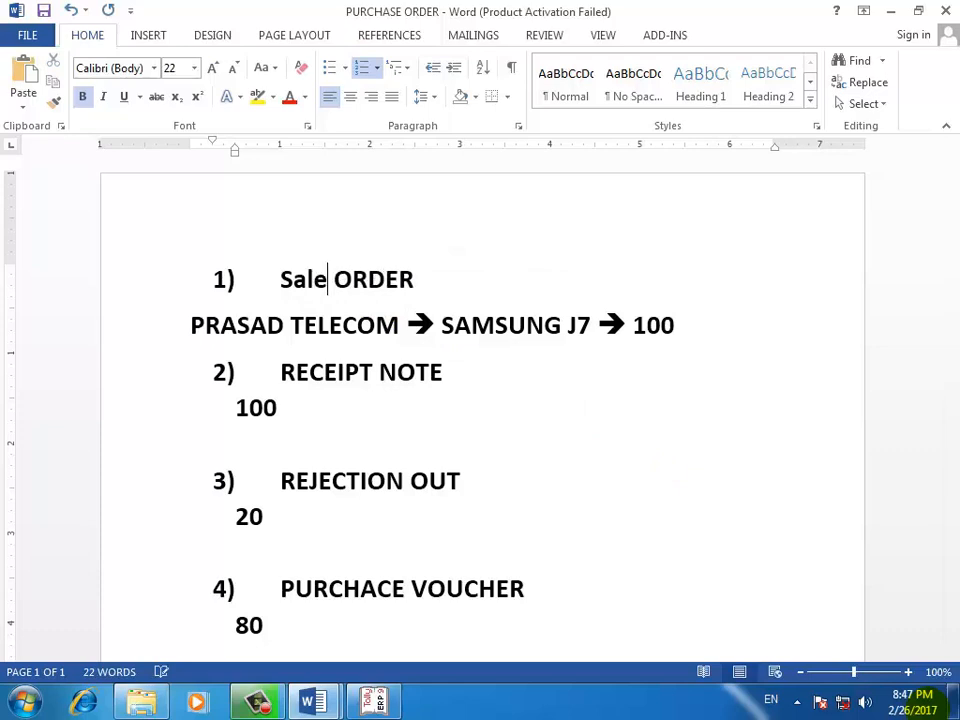
pyautogui.write('s')
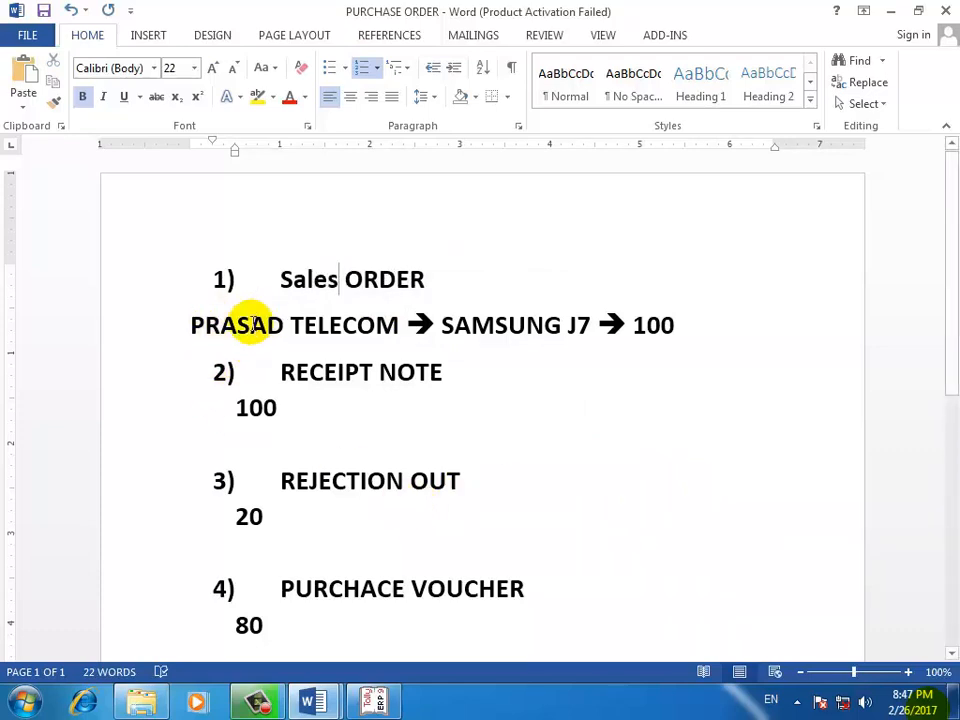
pyautogui.doubleClick(646, 325)
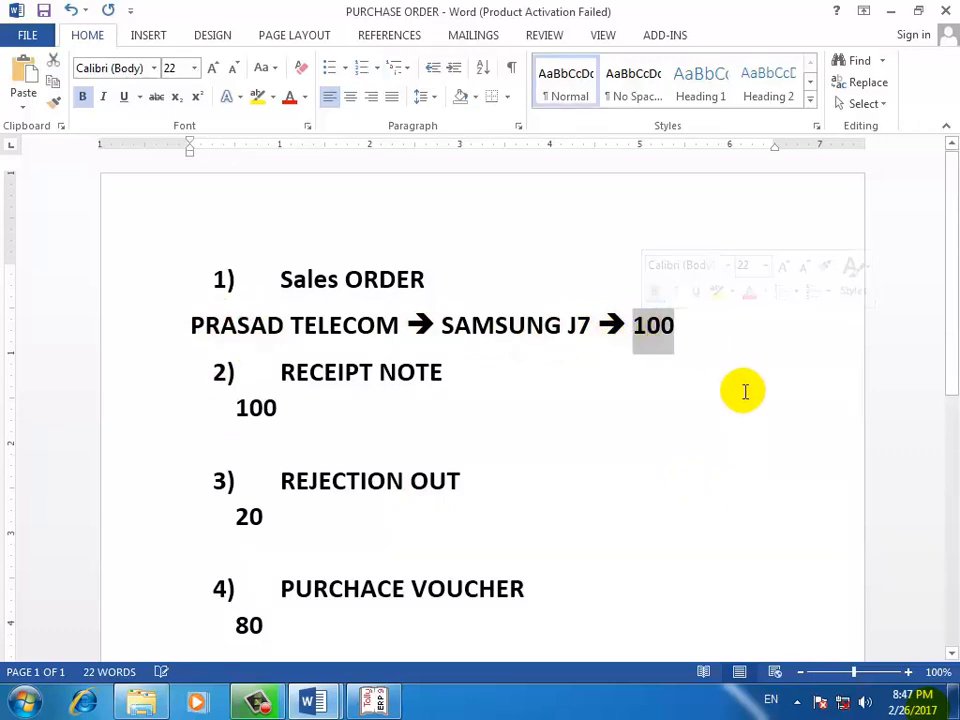
pyautogui.write('50')
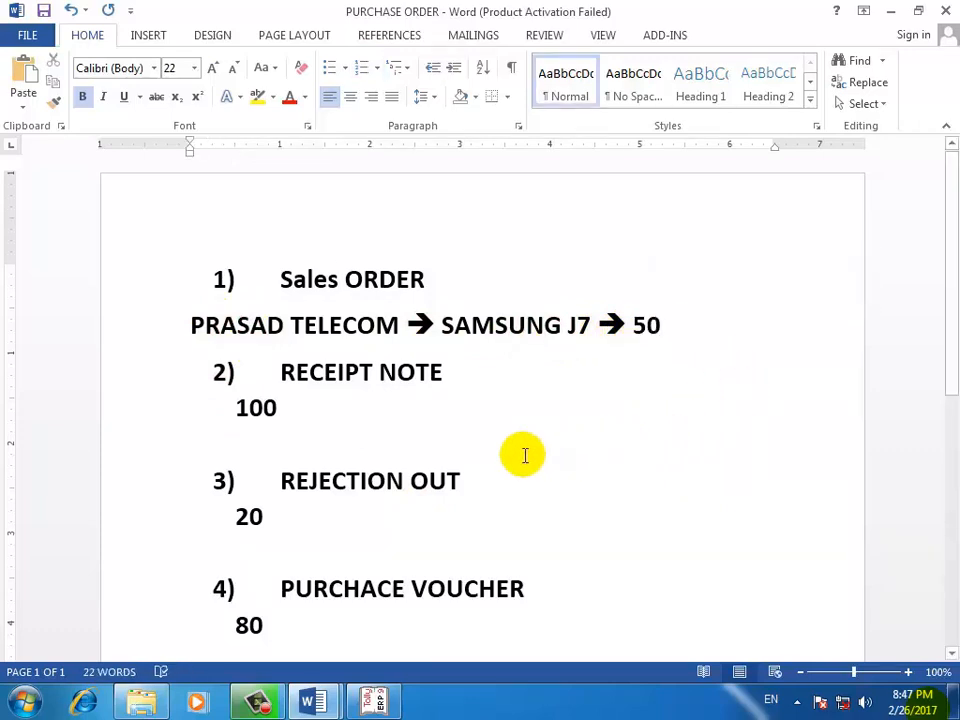
# Step: Replace "RECEIPT" with "Delivery Note" in the second heading and set the quantity beneath it to 50
pyautogui.doubleClick(335, 372)
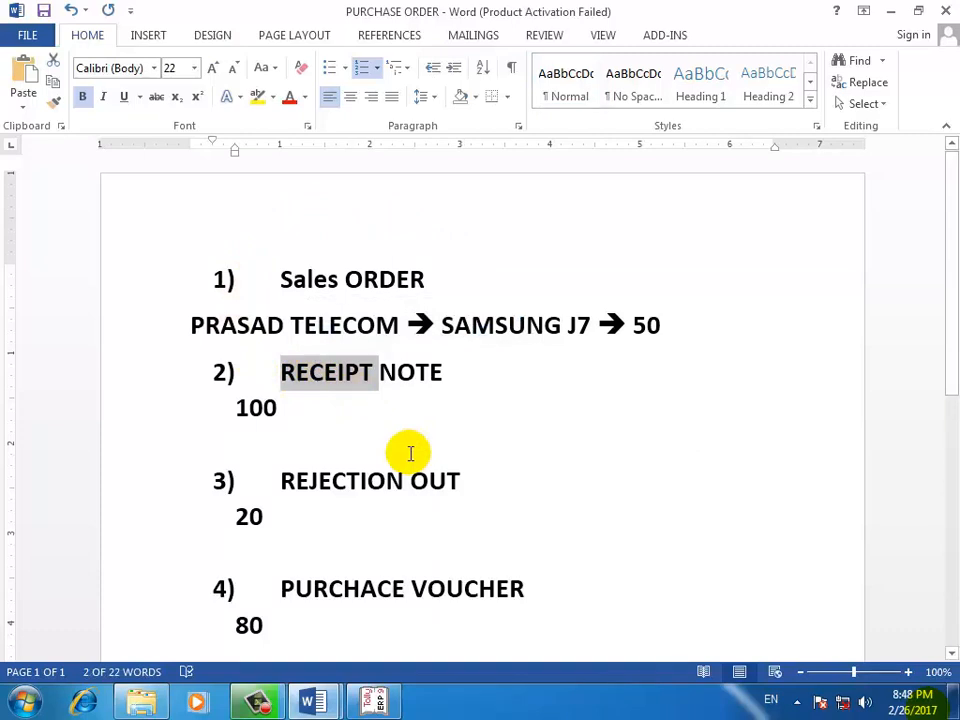
pyautogui.write('Deliver')
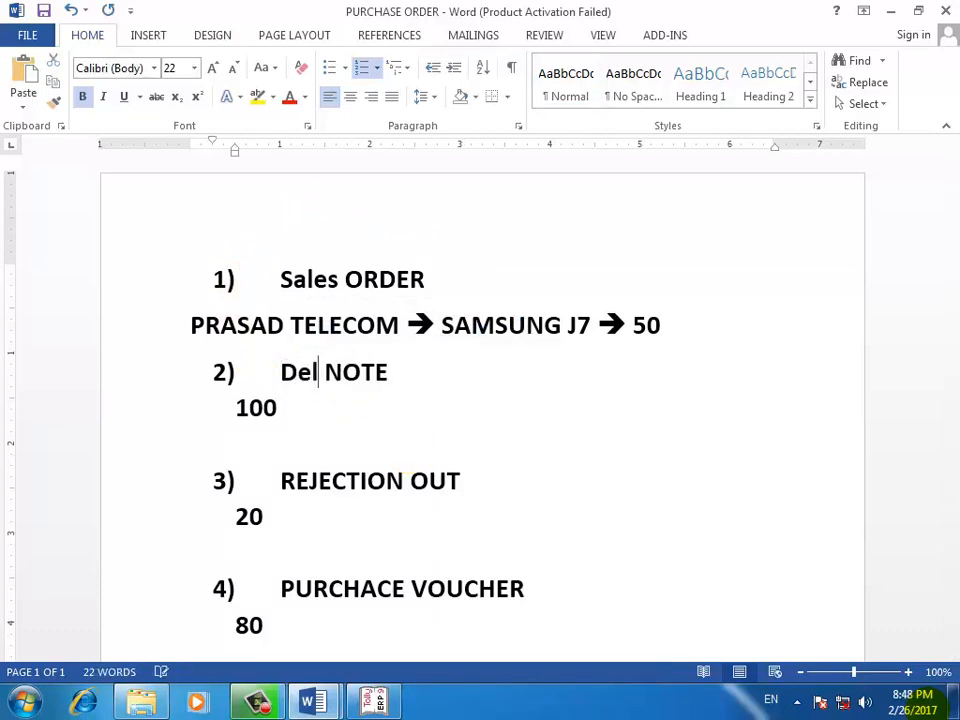
pyautogui.write('y Note')
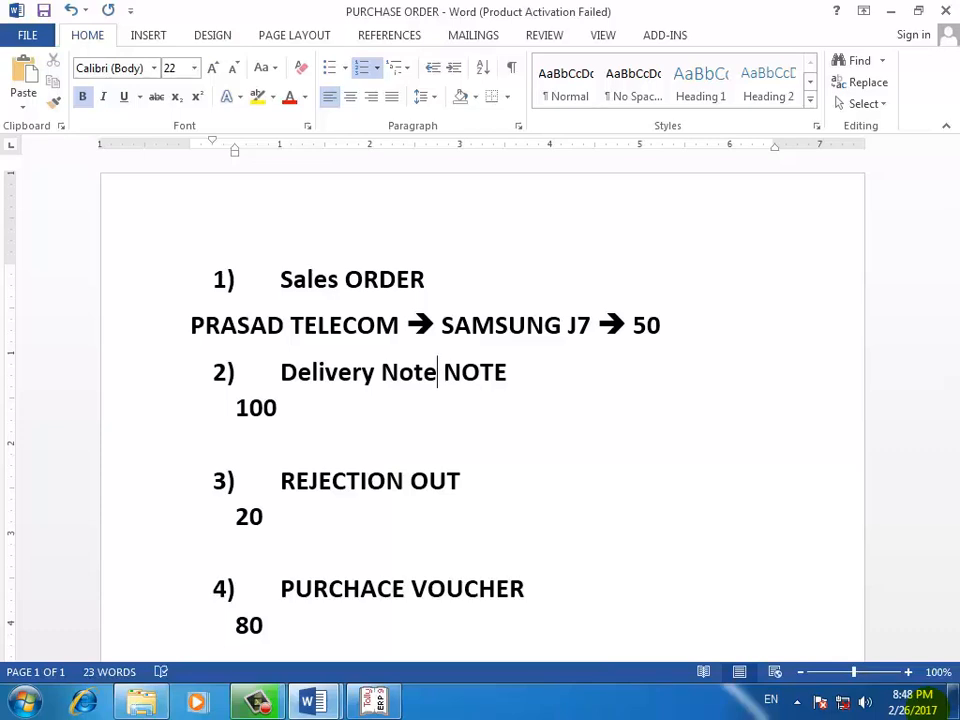
pyautogui.doubleClick(246, 410)
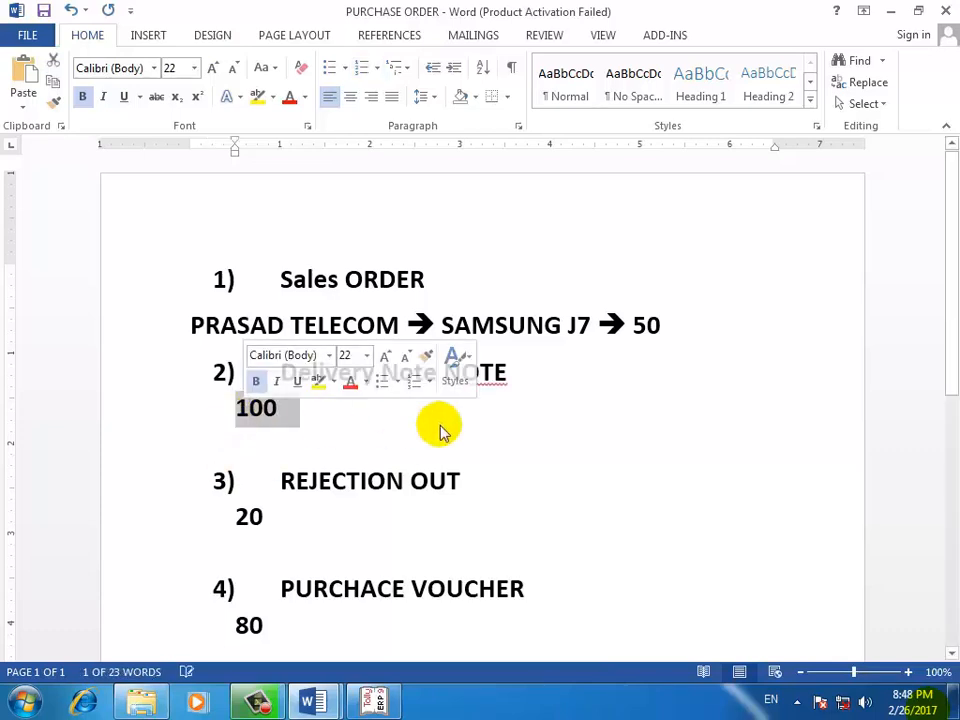
pyautogui.write('50')
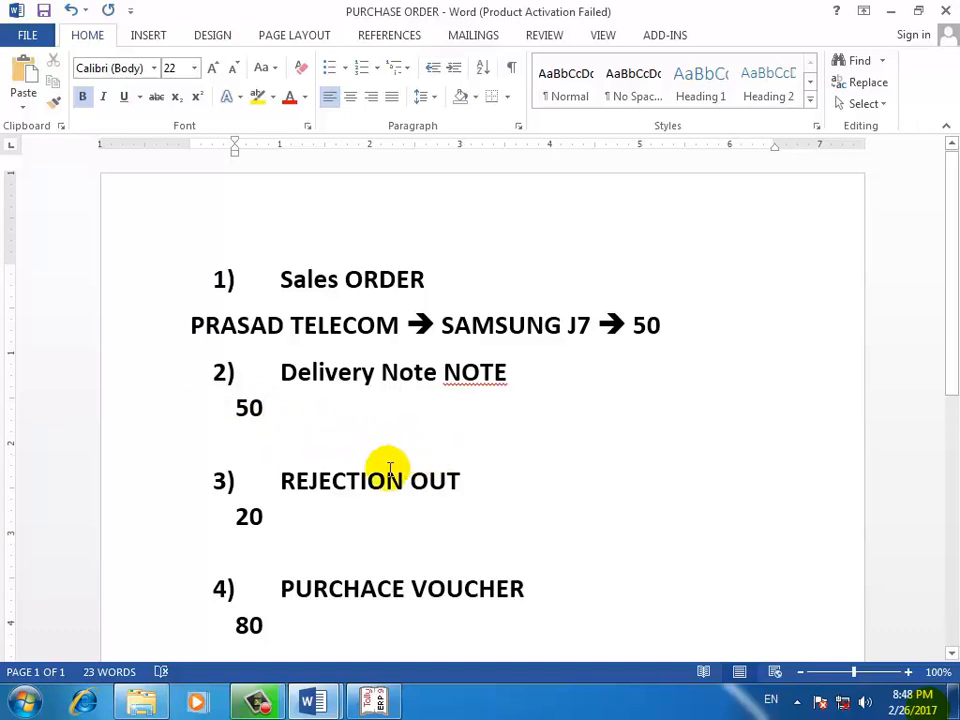
# Step: Set the quantity under the third heading to 10 and replace "OUT" with "in" in that heading
pyautogui.tripleClick(264, 516)
pyautogui.click(240, 515)
pyautogui.click(250, 515)
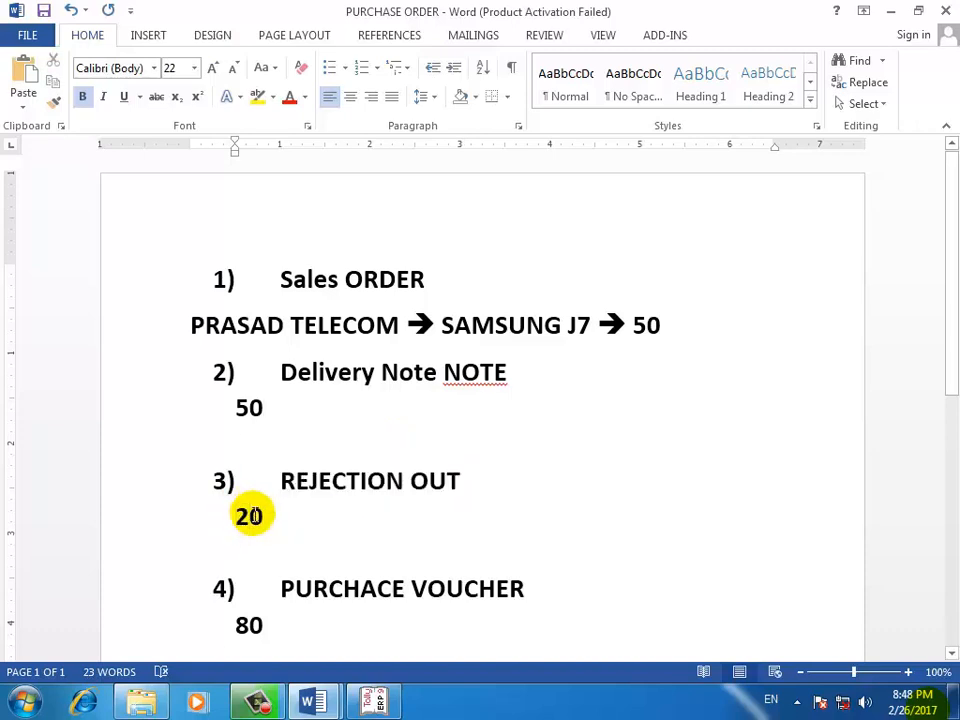
pyautogui.press('BackSpace')
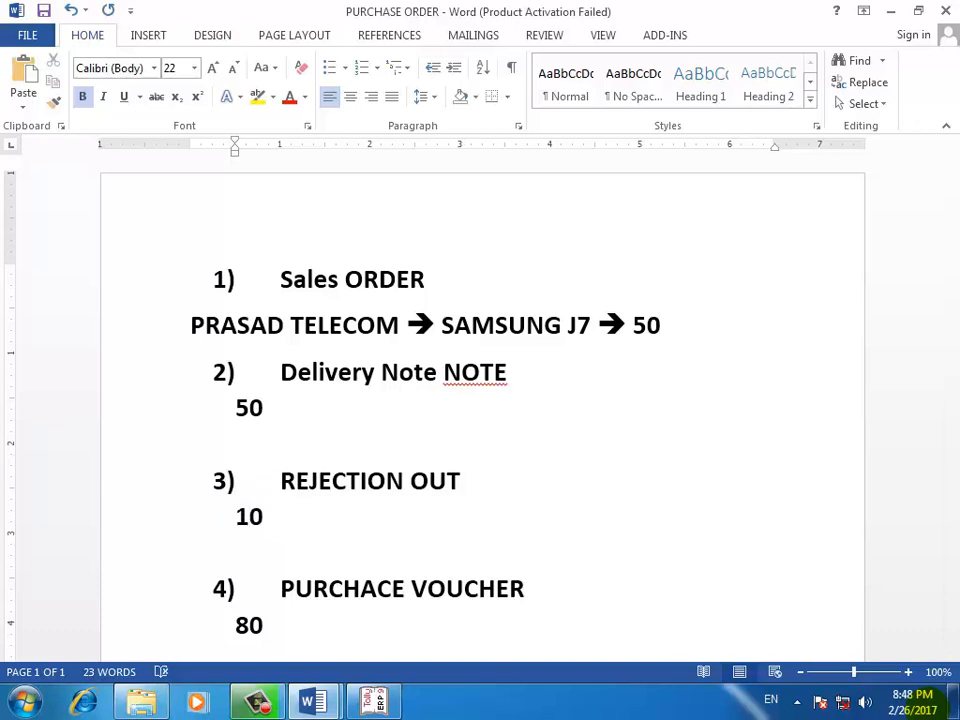
pyautogui.doubleClick(435, 478)
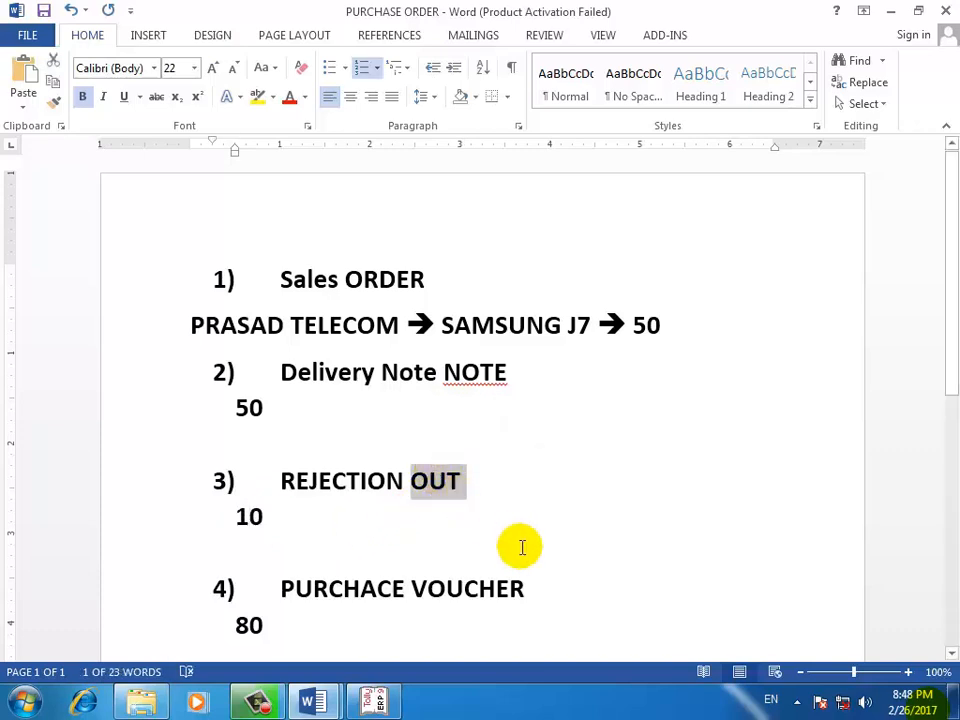
pyautogui.write('in')
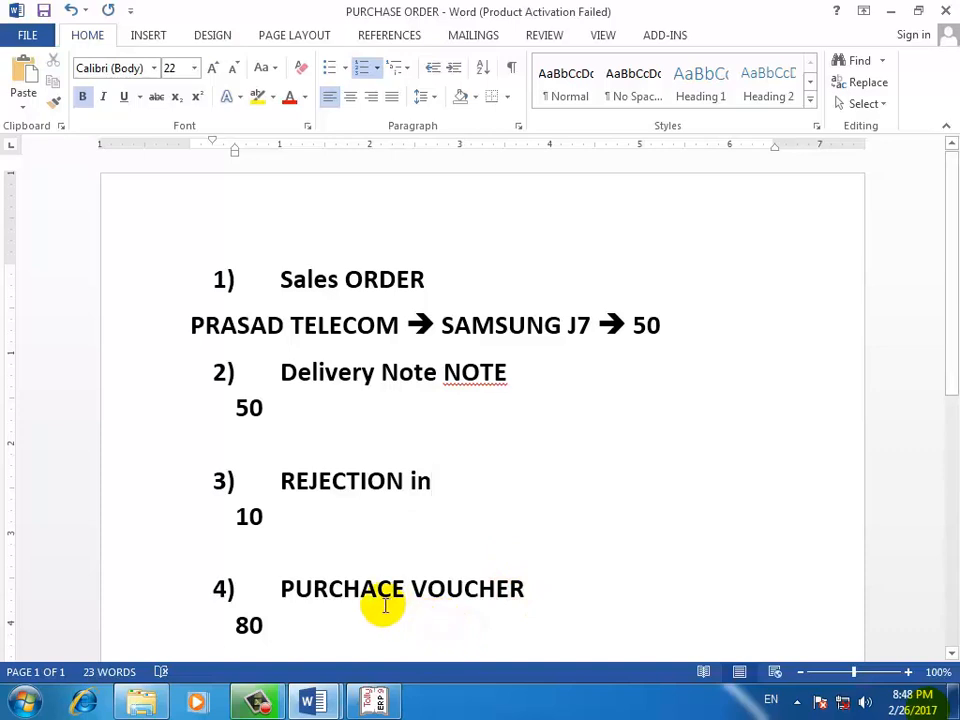
# Step: Replace the word "PURCHACE" with "sale" in the fourth heading
pyautogui.tripleClick(330, 590)
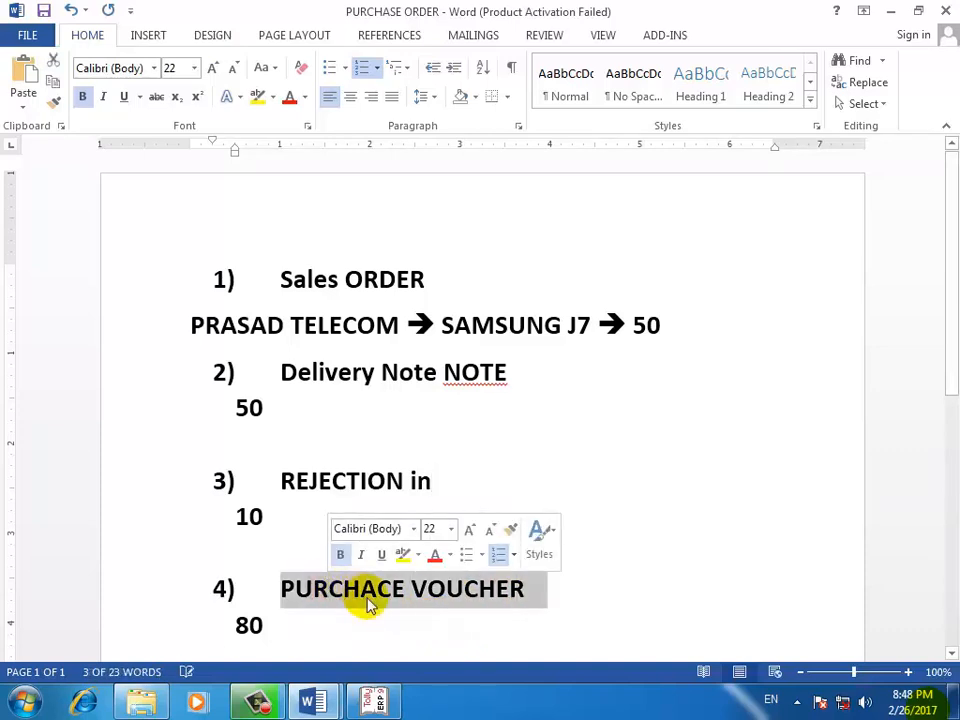
pyautogui.click(306, 583)
pyautogui.doubleClick(306, 592)
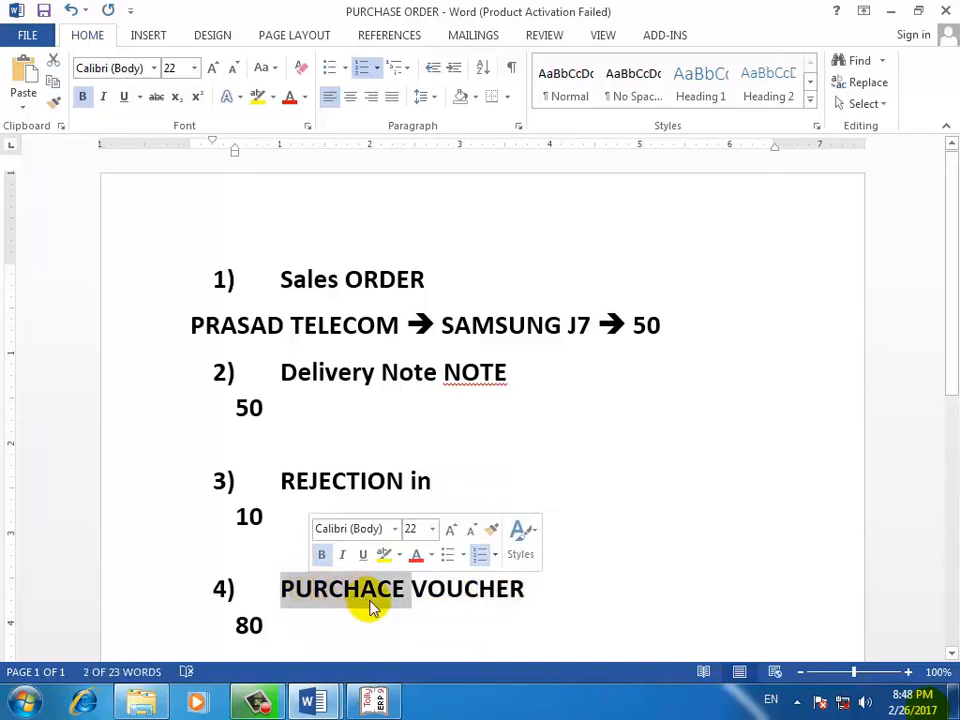
pyautogui.write('sale')
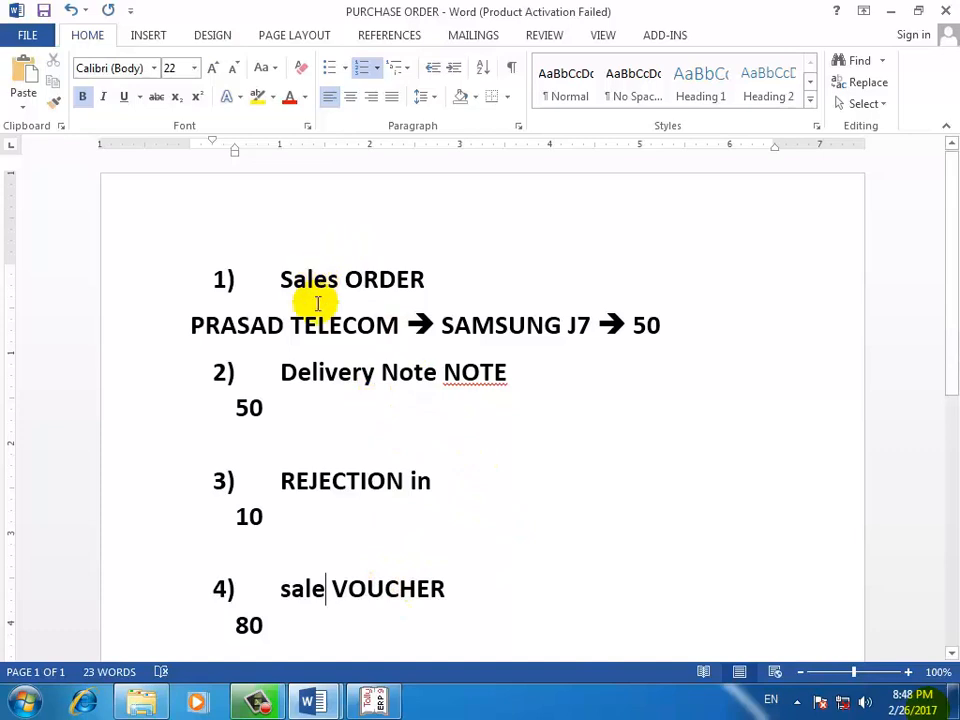
pyautogui.moveTo(419, 277); pyautogui.dragTo(284, 268)
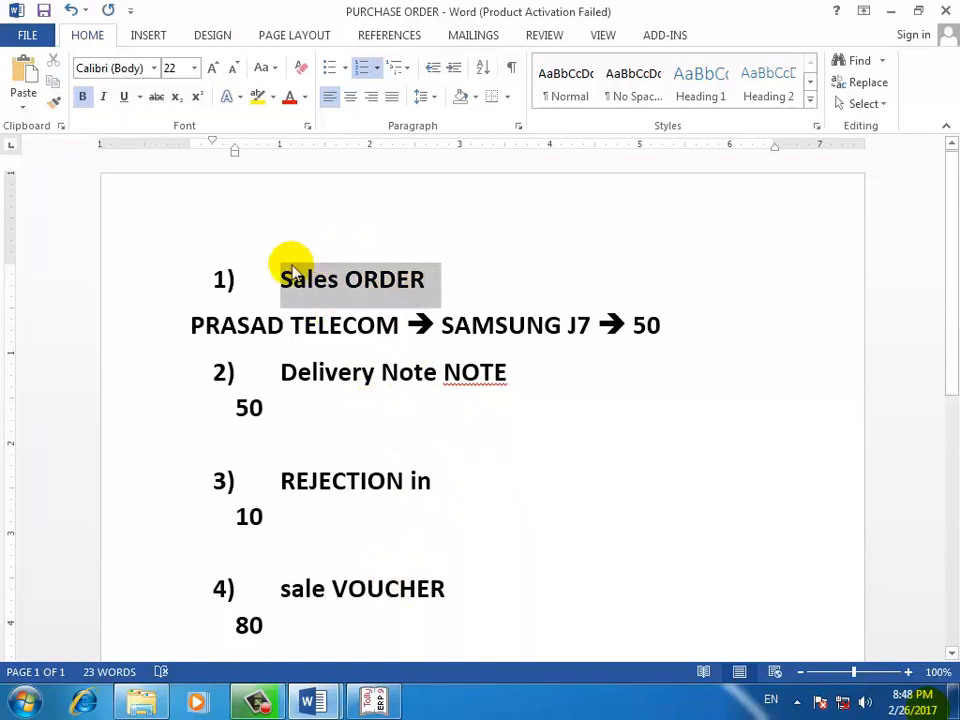
pyautogui.click(221, 325)
pyautogui.doubleClick(221, 325)
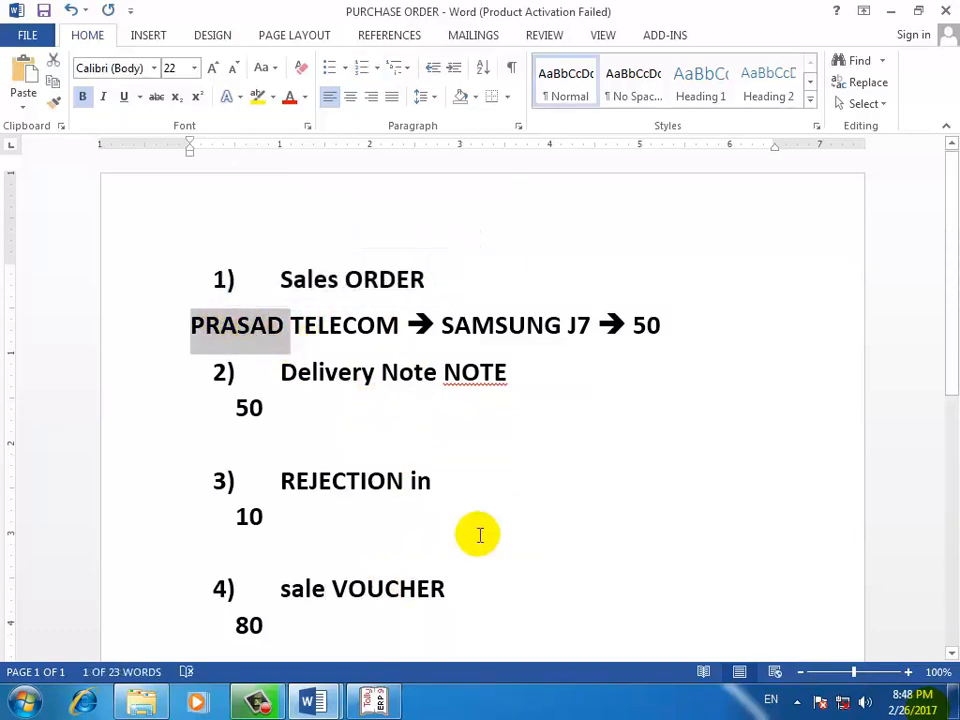
pyautogui.hotkey('ctrl', 'a')
pyautogui.write('mit')
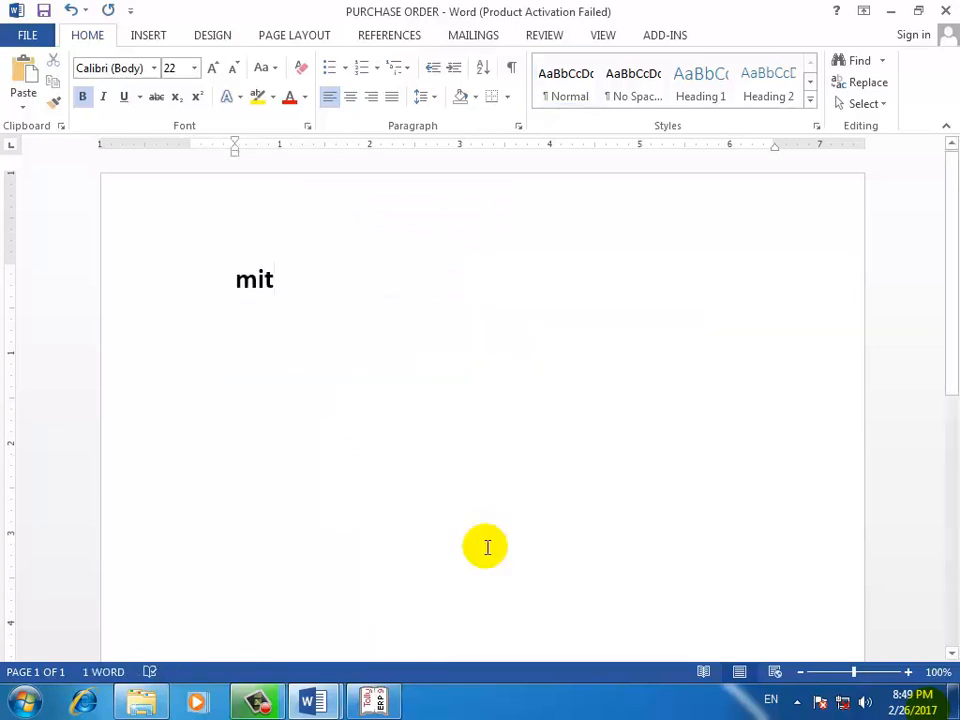
pyautogui.hotkey('ctrl', 'z')
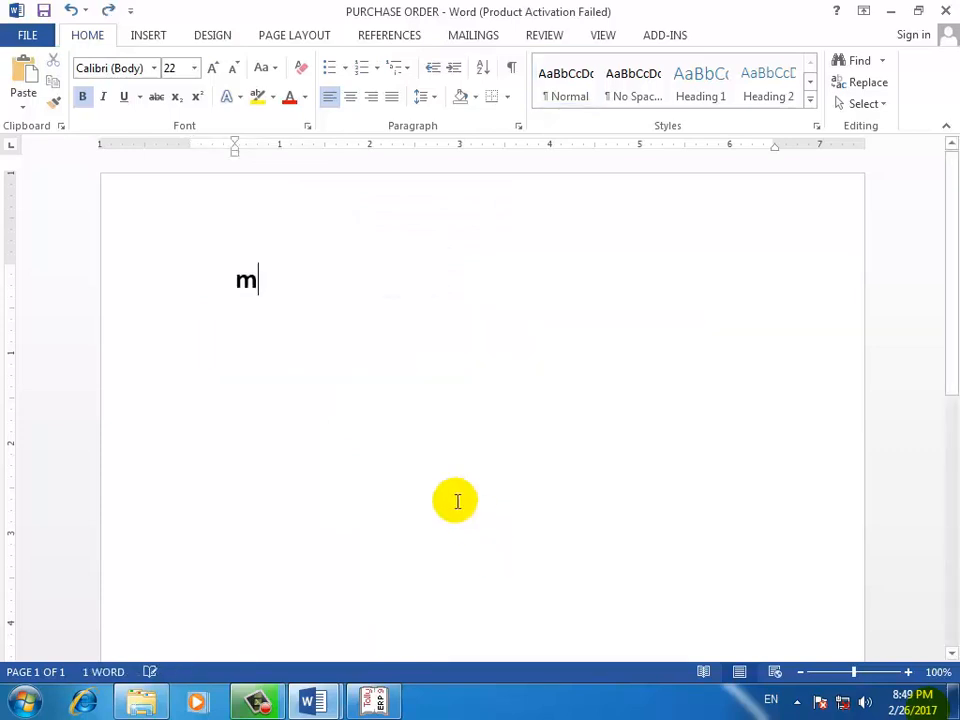
pyautogui.hotkey('ctrl', 'z')
# Step: Replace the company name before Samsung J7 in the sales order line with "Amit Export"
pyautogui.doubleClick(221, 322)
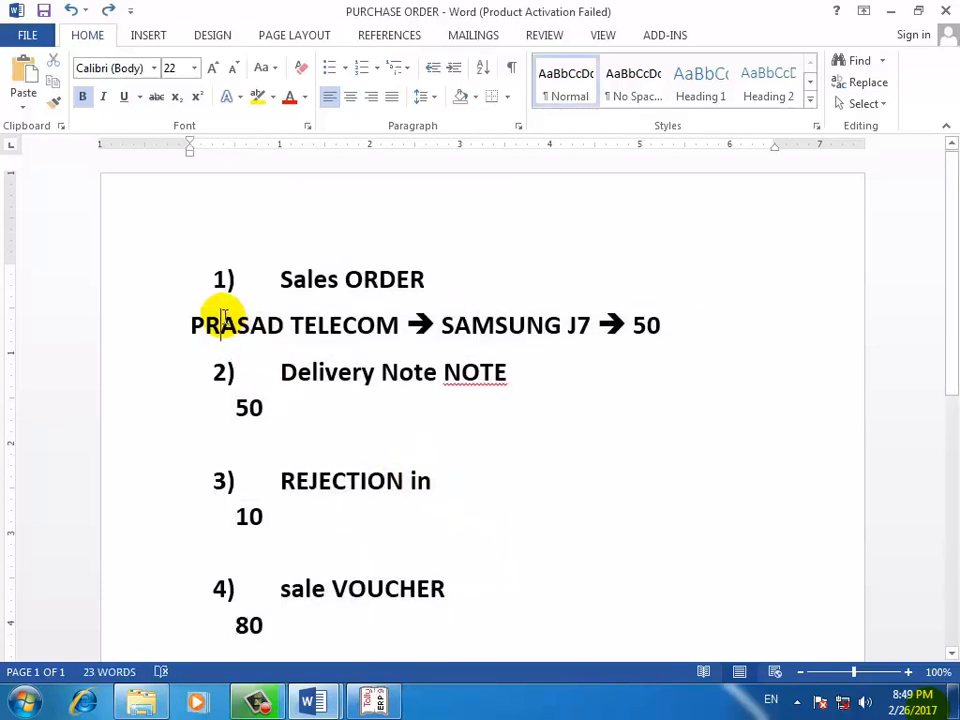
pyautogui.write('Ami')
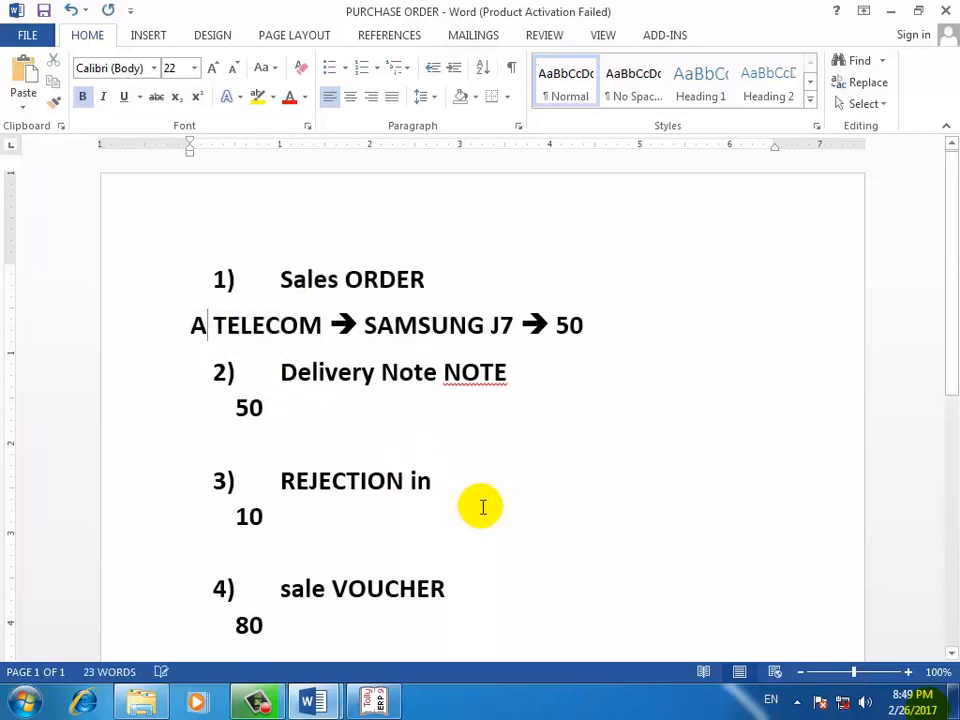
pyautogui.write('t')
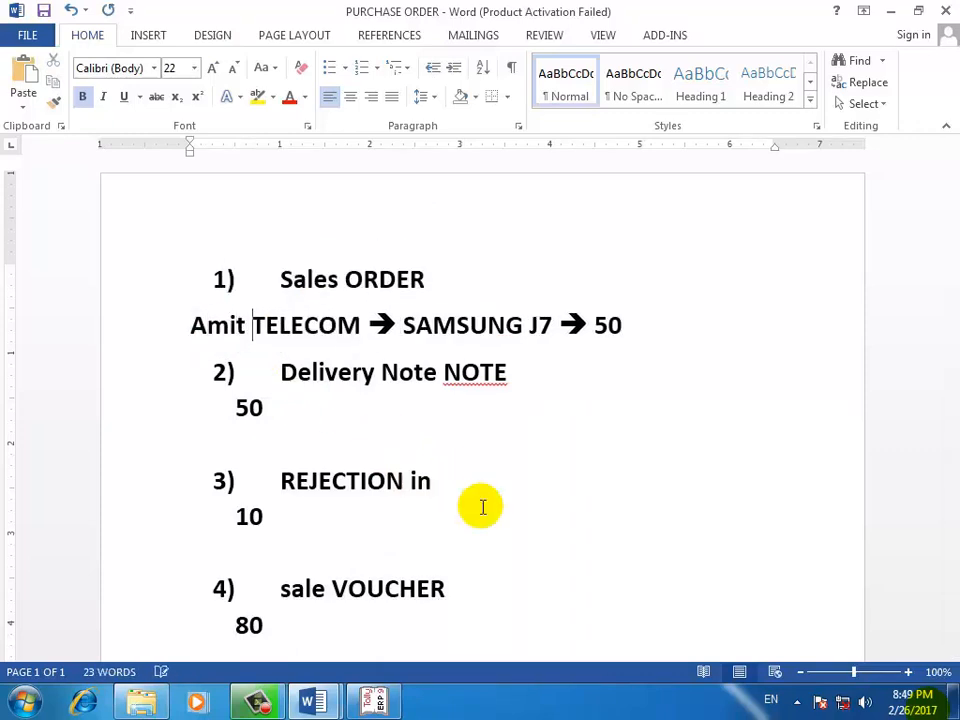
pyautogui.press('Delete')
pyautogui.press('Delete')
pyautogui.press('Delete')
pyautogui.press('Delete')
pyautogui.press('Delete')
pyautogui.press('Delete')
pyautogui.press('Delete')
pyautogui.press('Delete')
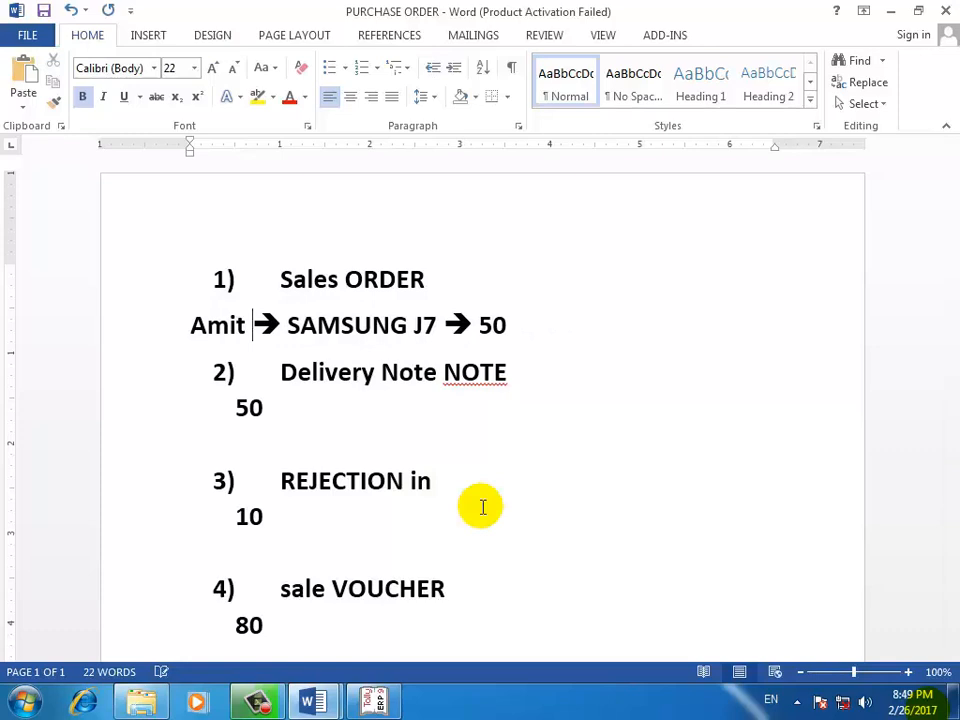
pyautogui.write('Export')
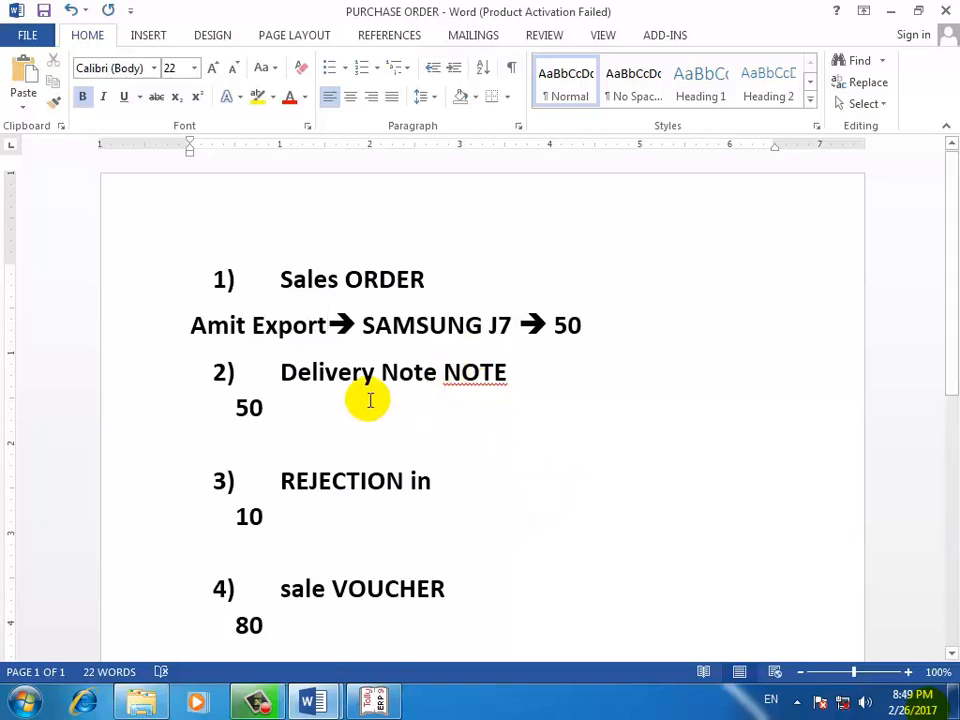
# Step: Delete the duplicate word "NOTE" at the end of the second heading
pyautogui.click(566, 325)
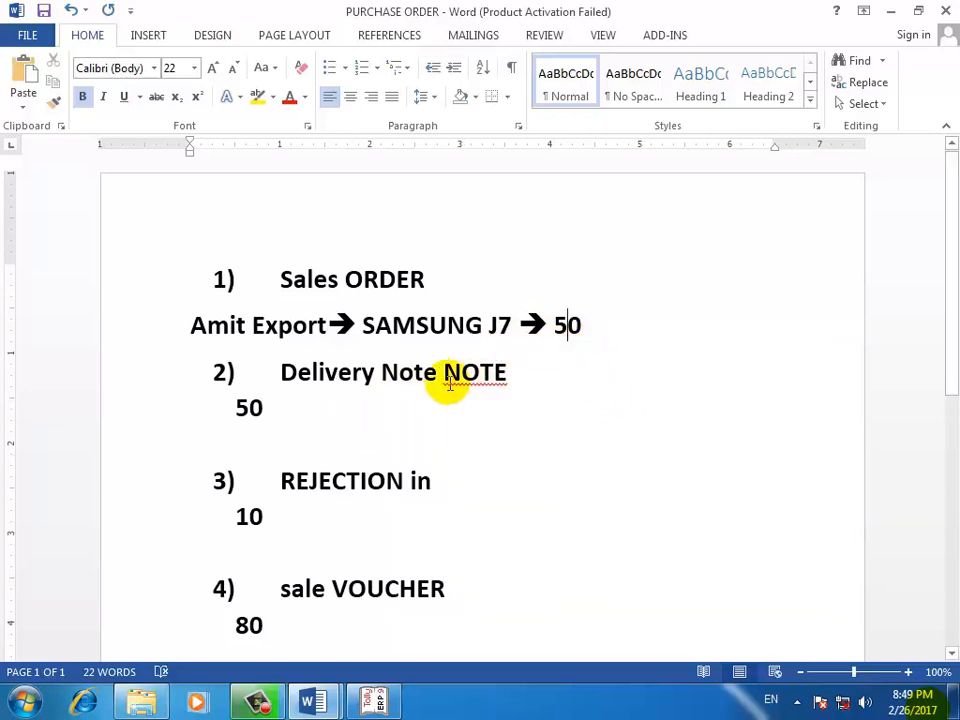
pyautogui.moveTo(284, 372); pyautogui.dragTo(501, 391)
pyautogui.click(478, 372)
pyautogui.doubleClick(482, 381)
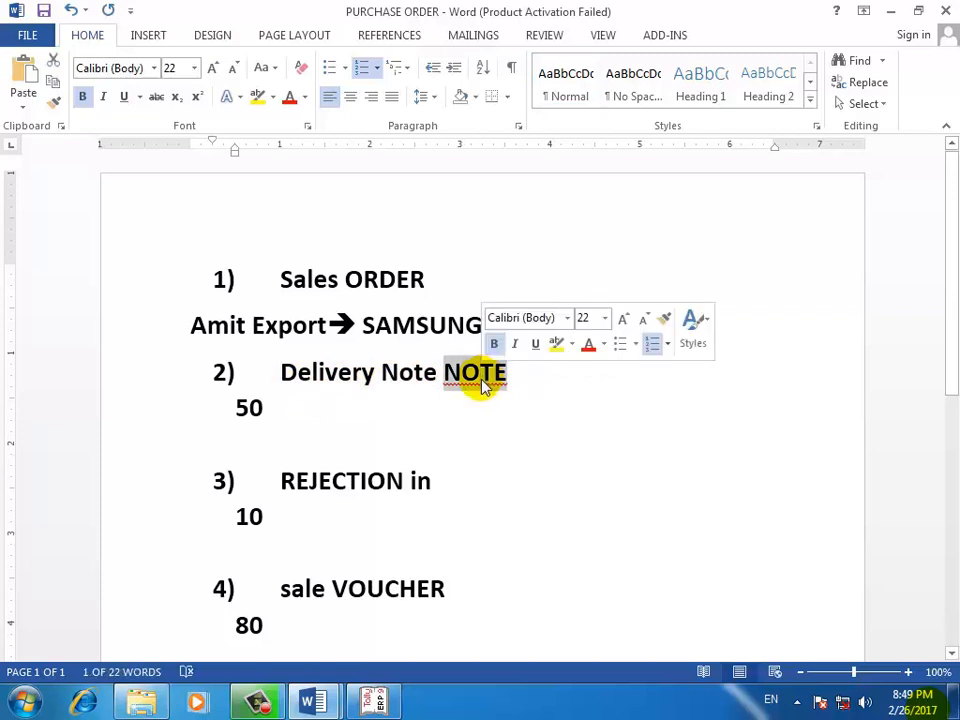
pyautogui.press('BackSpace')
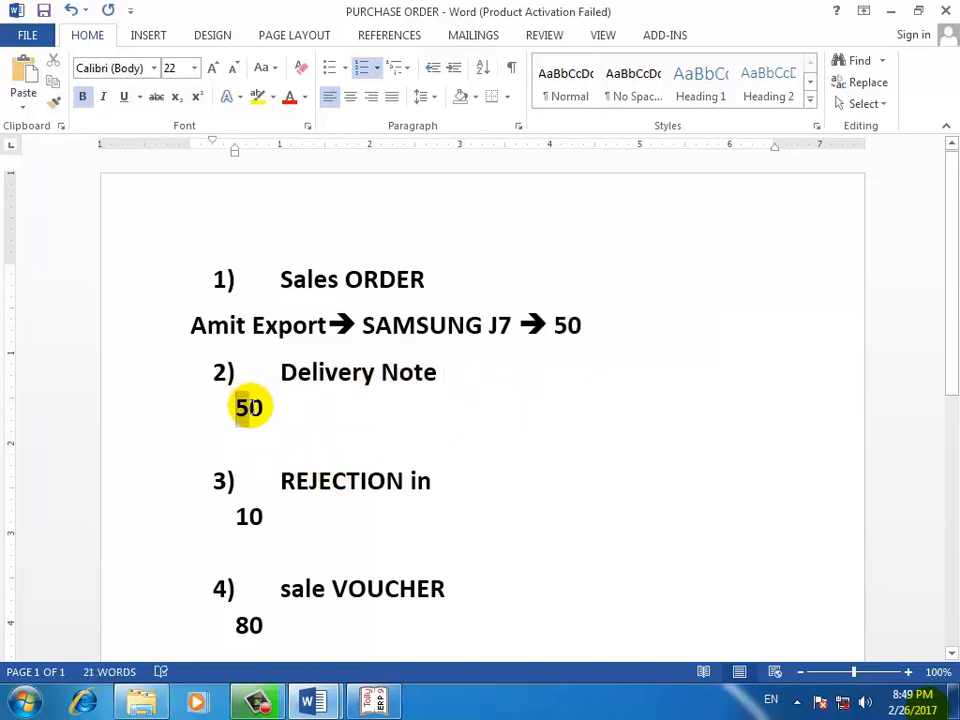
# Step: Set the quantity under the sale voucher heading to 40
pyautogui.doubleClick(249, 407)
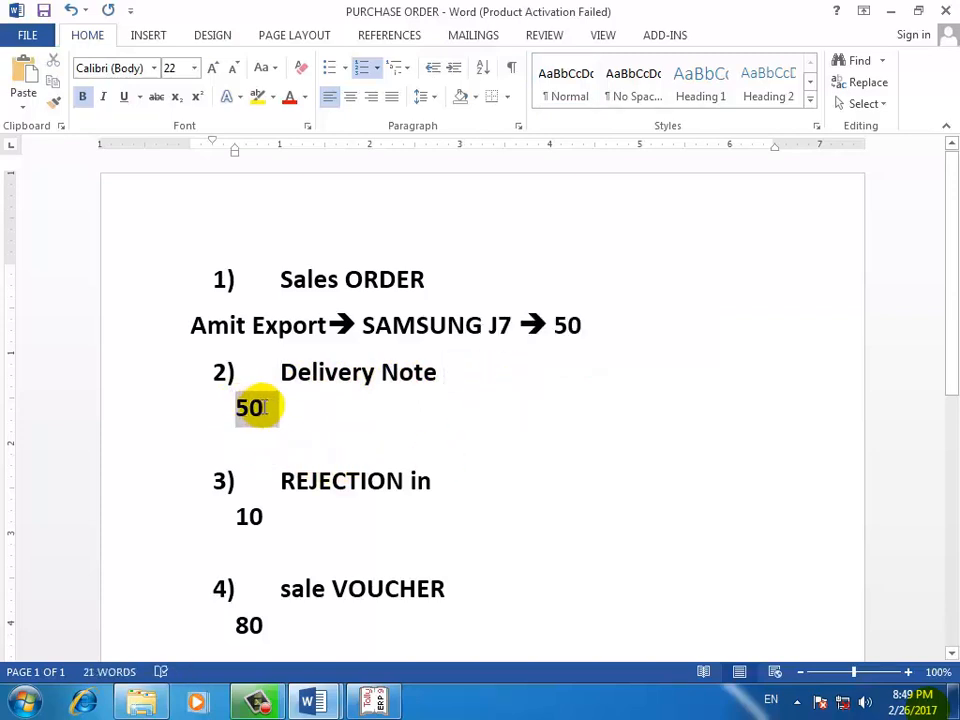
pyautogui.click(343, 409)
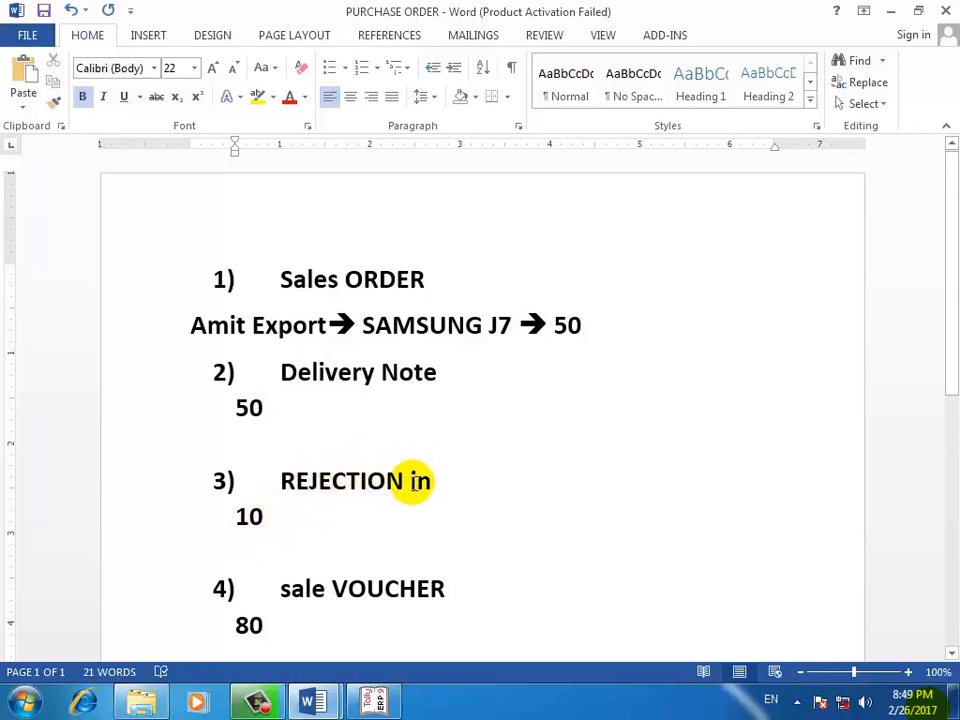
pyautogui.click(245, 325)
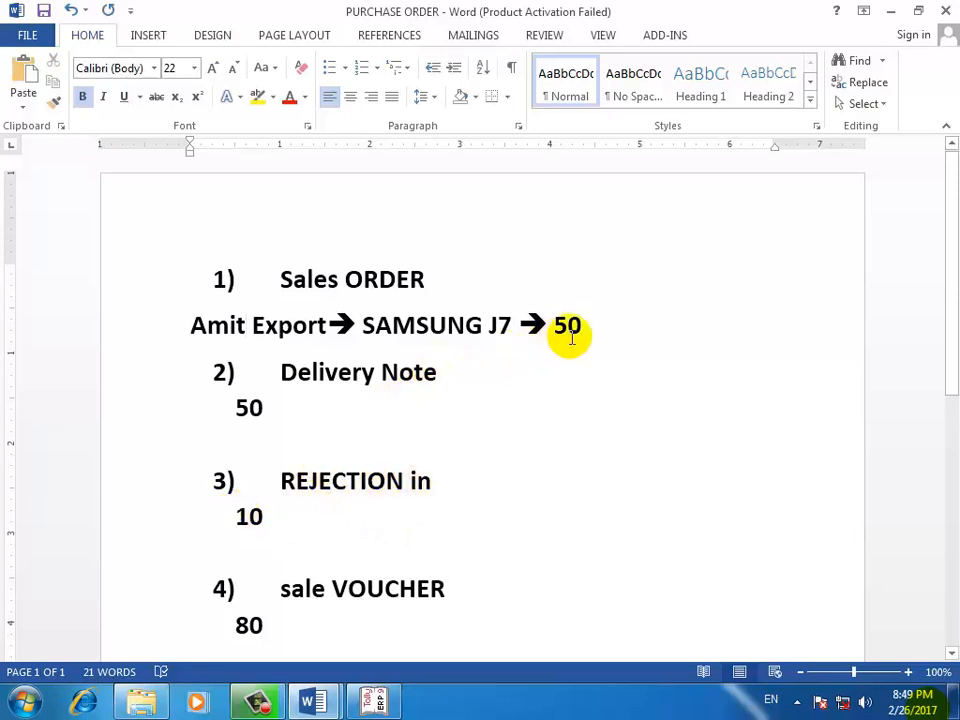
pyautogui.click(249, 625)
pyautogui.doubleClick(249, 625)
pyautogui.write('40')
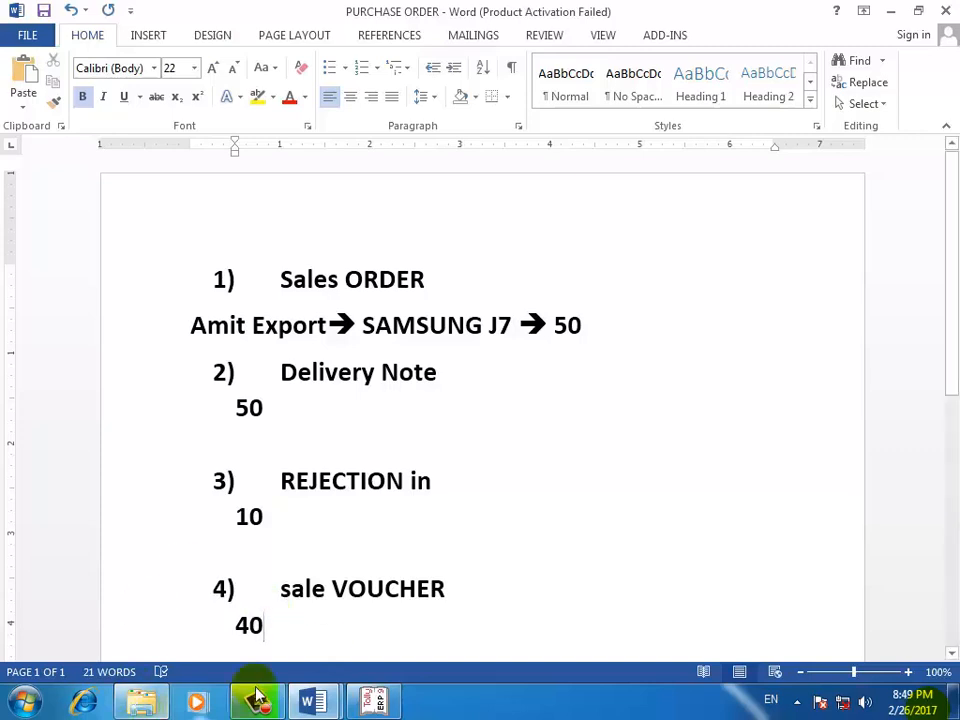
# Step: Switch to the ADVANCED TALLY - Copy document and read the sales order example with its item table
pyautogui.moveTo(313, 702)
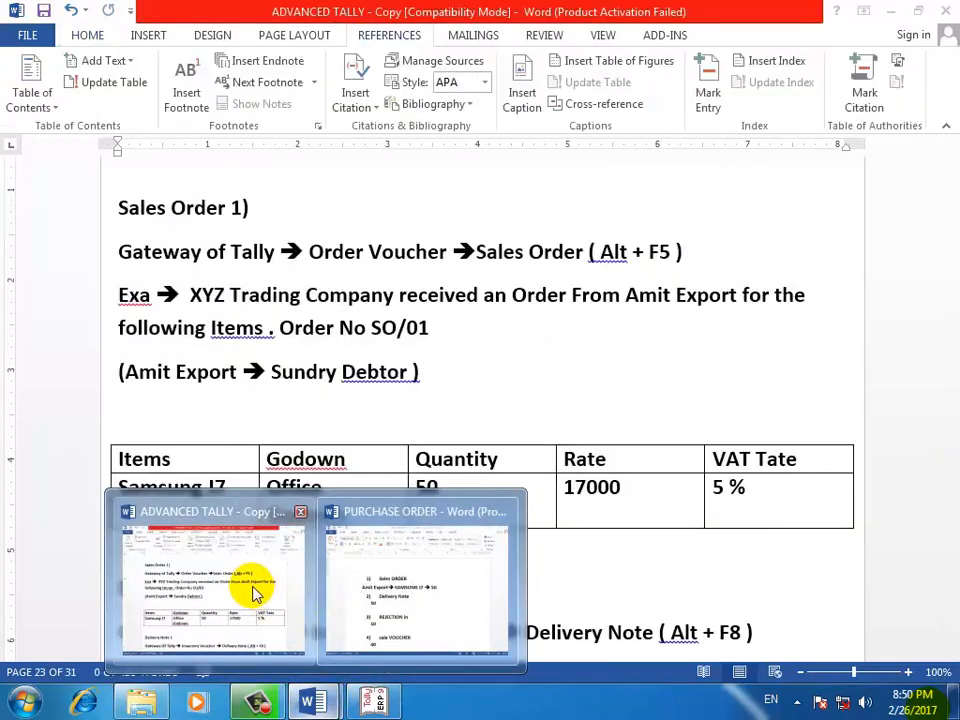
pyautogui.click(253, 589)
pyautogui.click(413, 222)
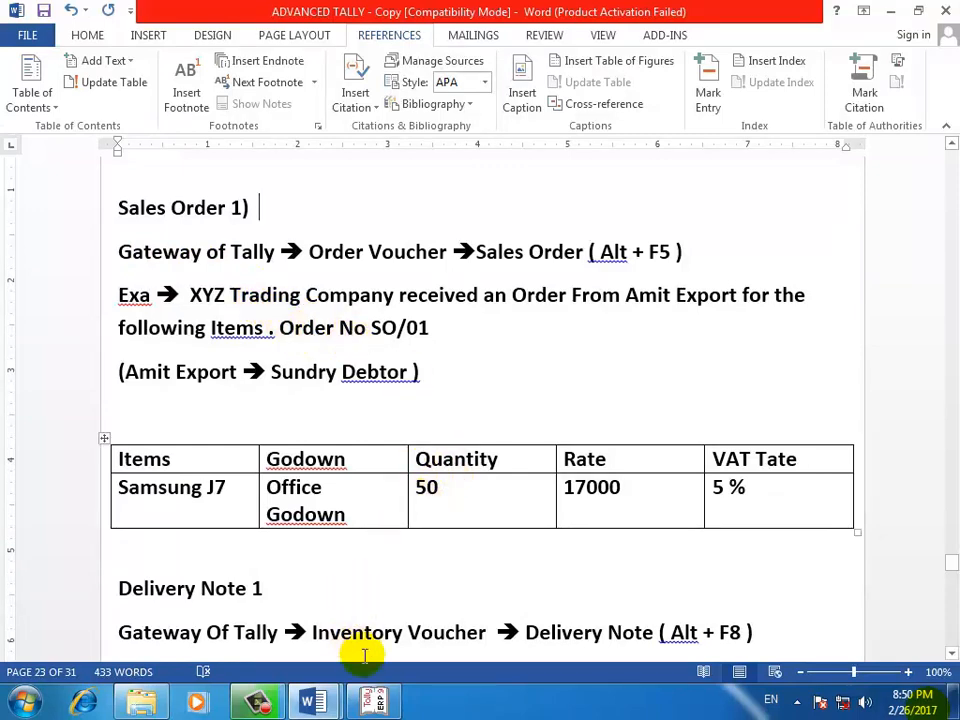
pyautogui.click(262, 700)
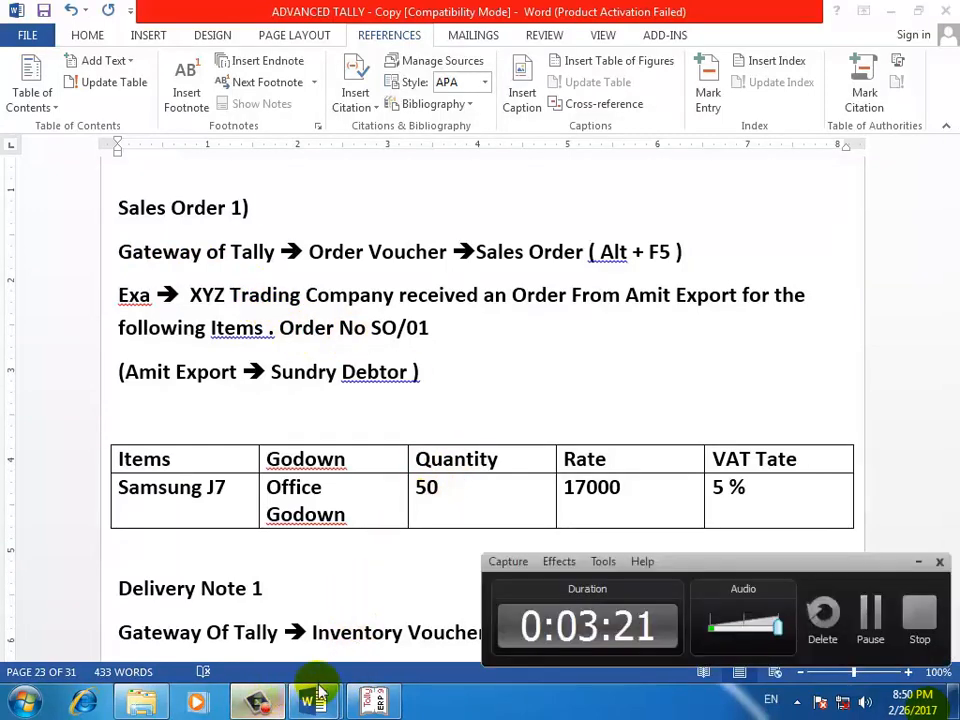
pyautogui.click(910, 562)
pyautogui.click(563, 497)
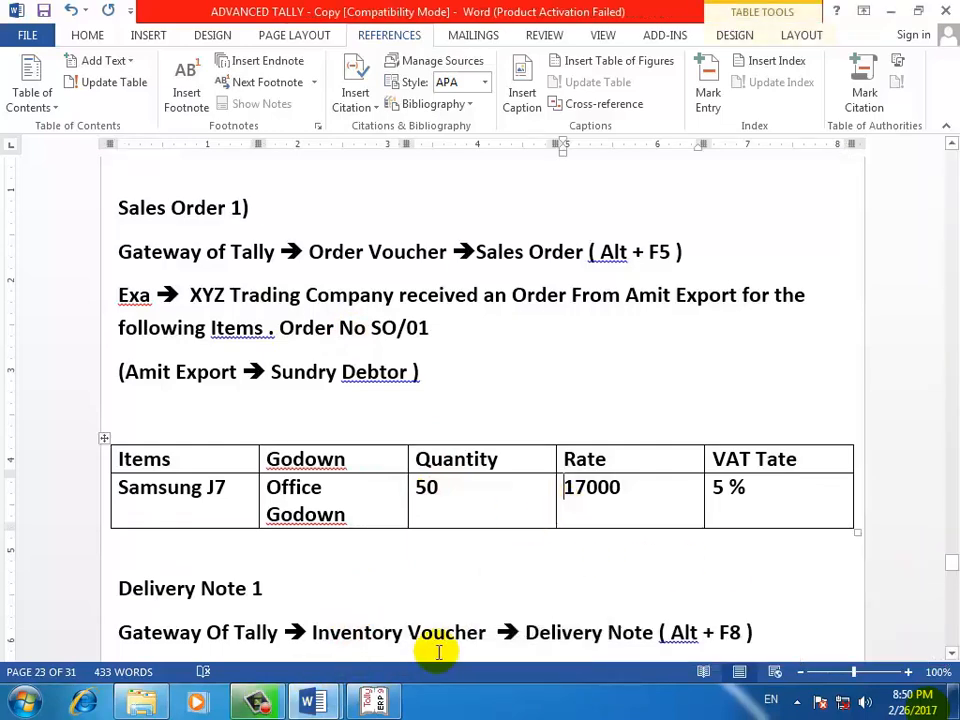
# Step: Switch to Tally.ERP 9 and examine the Samsung stock quantity, rate and value in the detailed Stock Summary
pyautogui.click(375, 695)
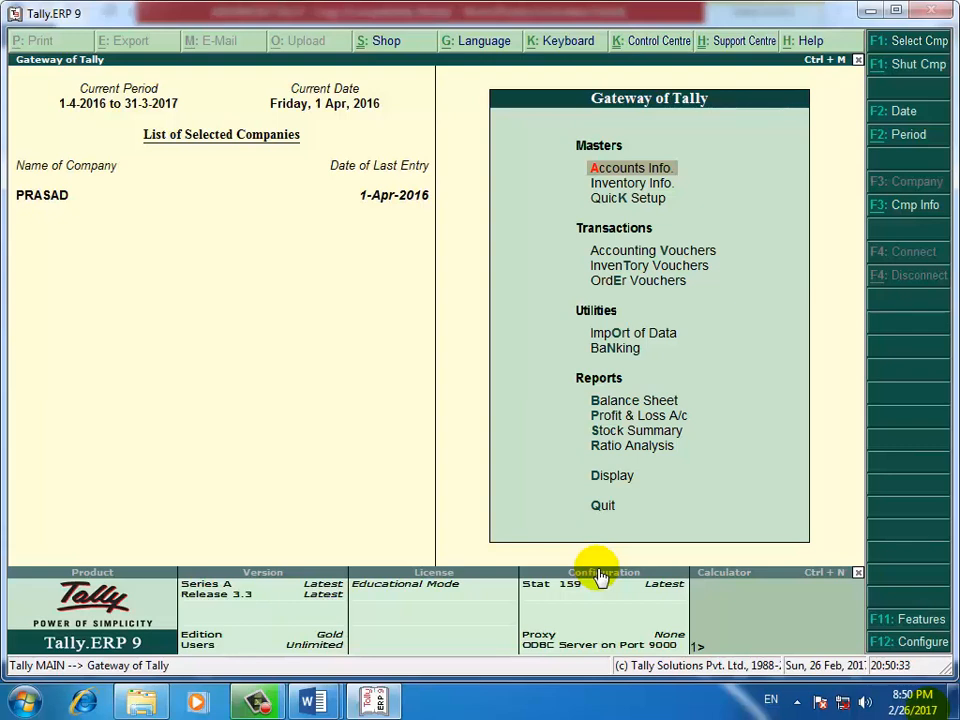
pyautogui.press('Down')
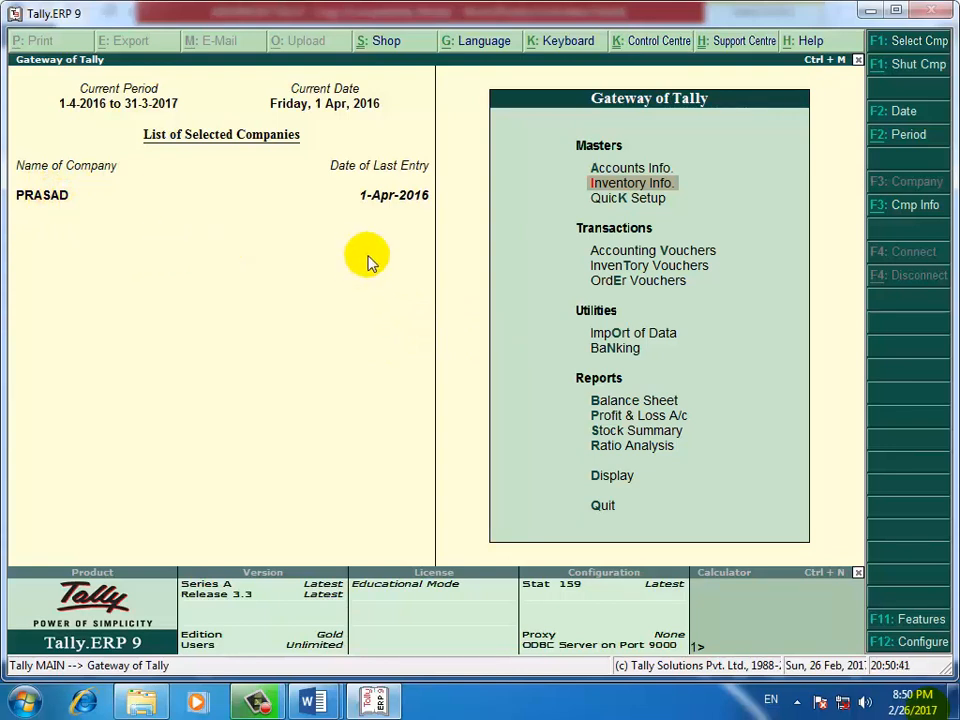
pyautogui.press('Down')
pyautogui.press('Down')
pyautogui.press('Down')
pyautogui.press('Down')
pyautogui.press('Down')
pyautogui.press('Down')
pyautogui.press('Down')
pyautogui.press('Down')
pyautogui.press('Down')
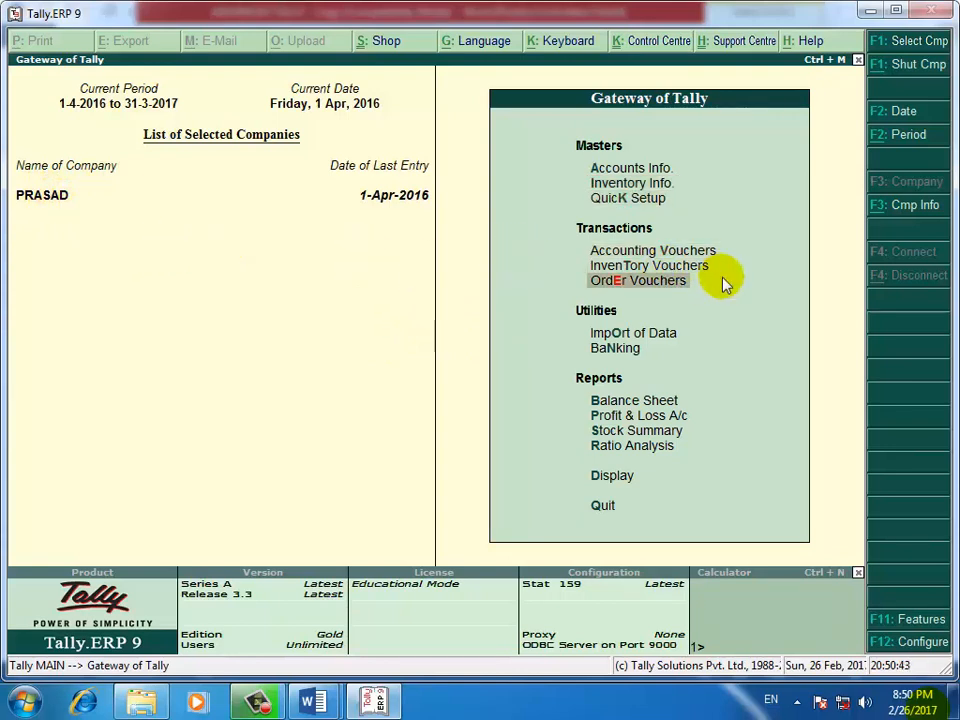
pyautogui.press('Down')
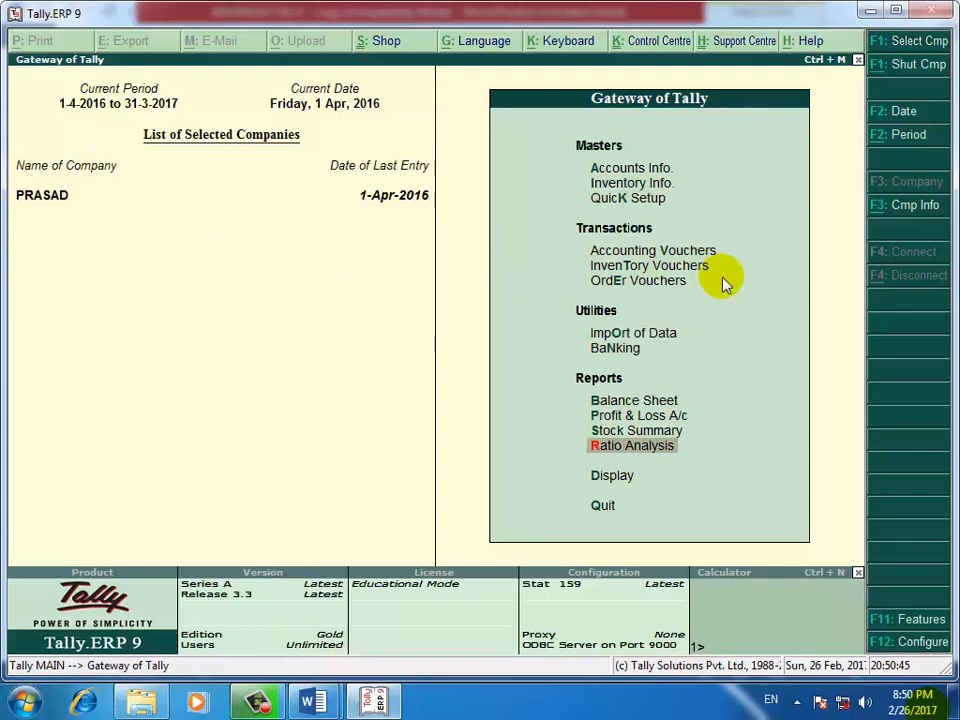
pyautogui.press('Up')
pyautogui.press('Return')
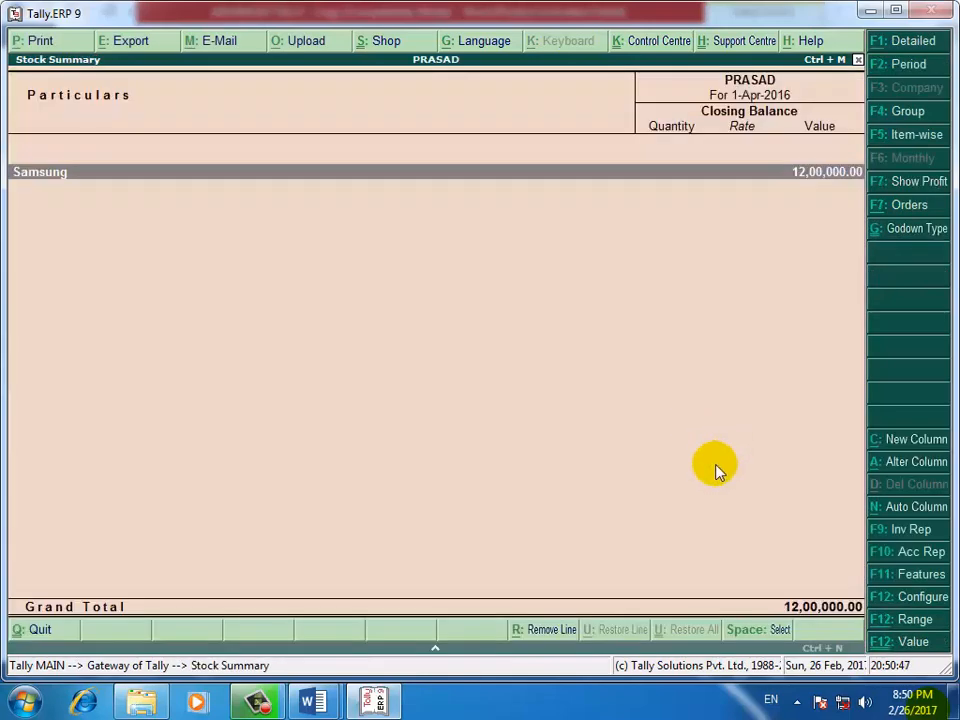
pyautogui.click(903, 45)
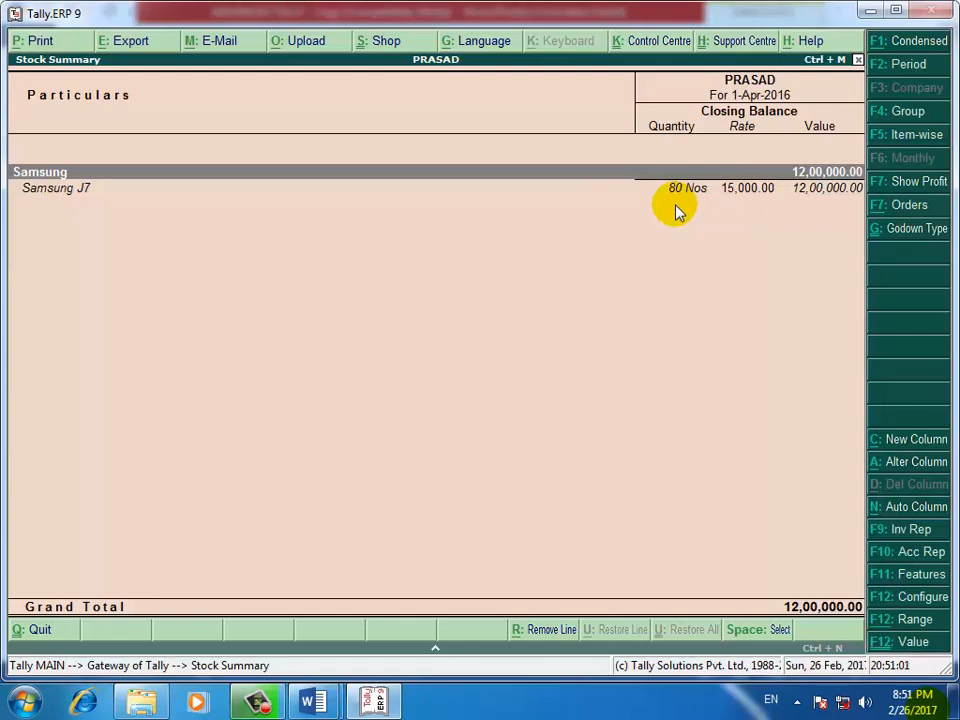
pyautogui.press('Escape')
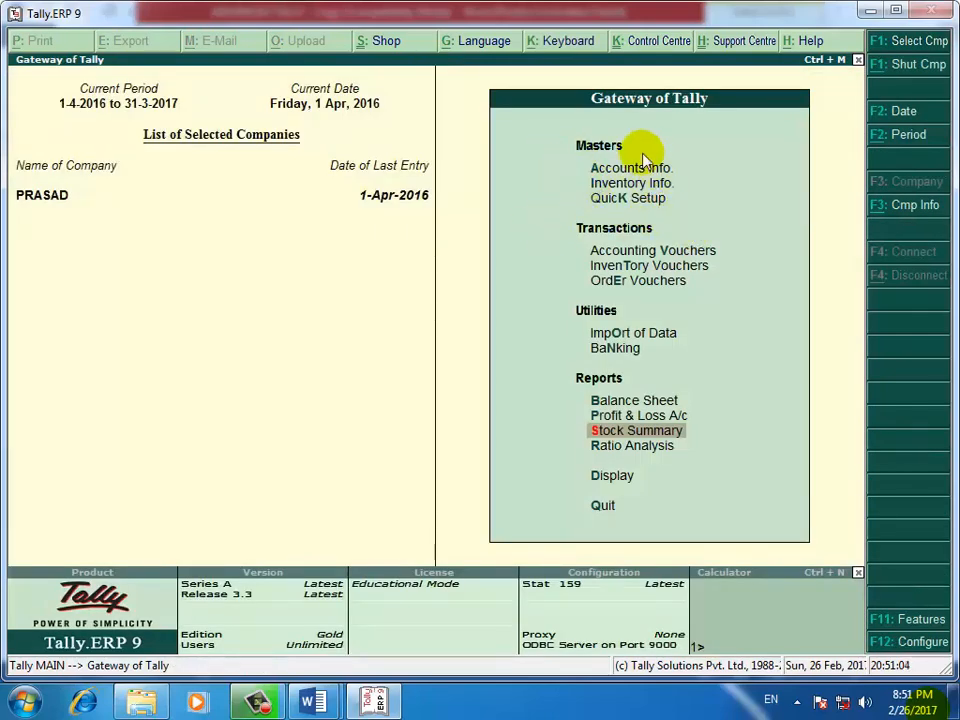
# Step: Open the creation form for a single ledger from the accounts masters
pyautogui.press('Up')
pyautogui.press('Up')
pyautogui.press('Up')
pyautogui.press('Up')
pyautogui.press('Up')
pyautogui.press('Up')
pyautogui.press('Up')
pyautogui.press('Up')
pyautogui.press('Up')
pyautogui.press('Up')
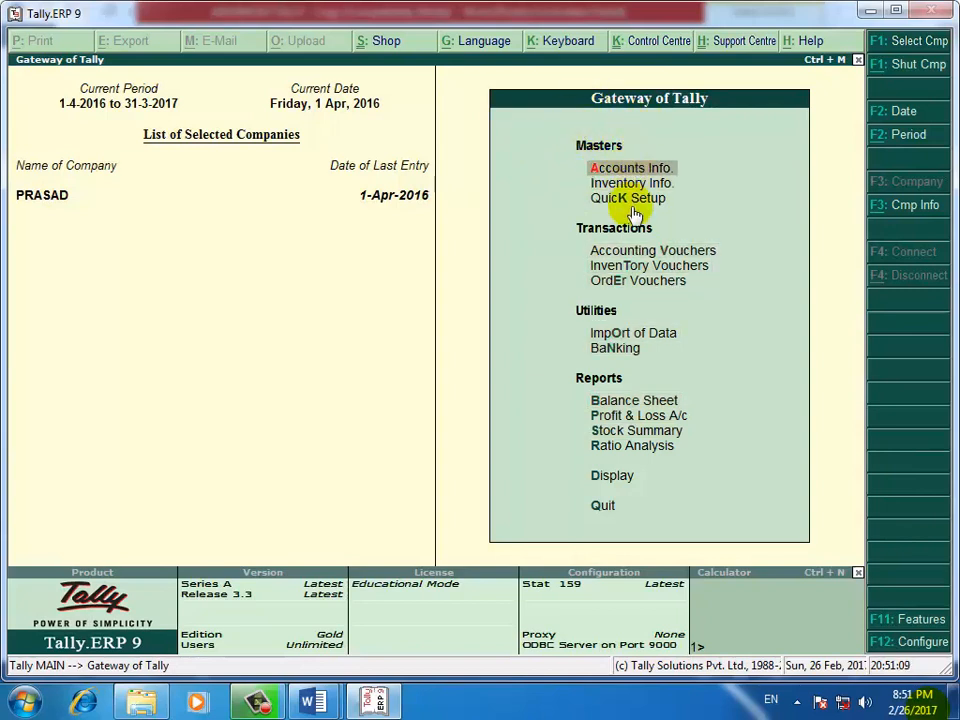
pyautogui.press('Return')
pyautogui.press('Down')
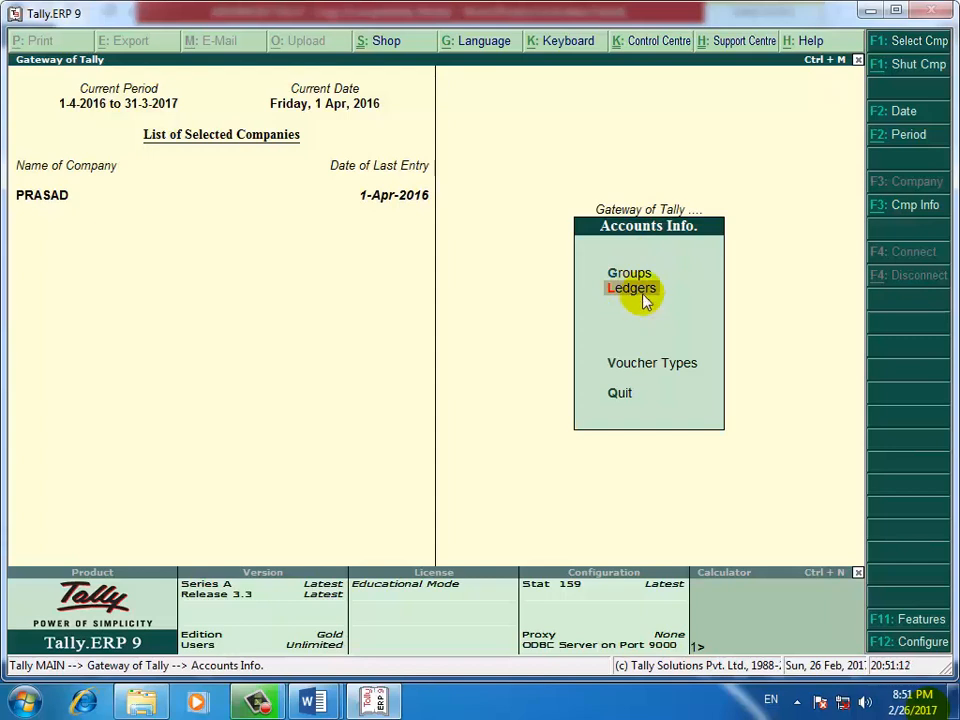
pyautogui.press('Return')
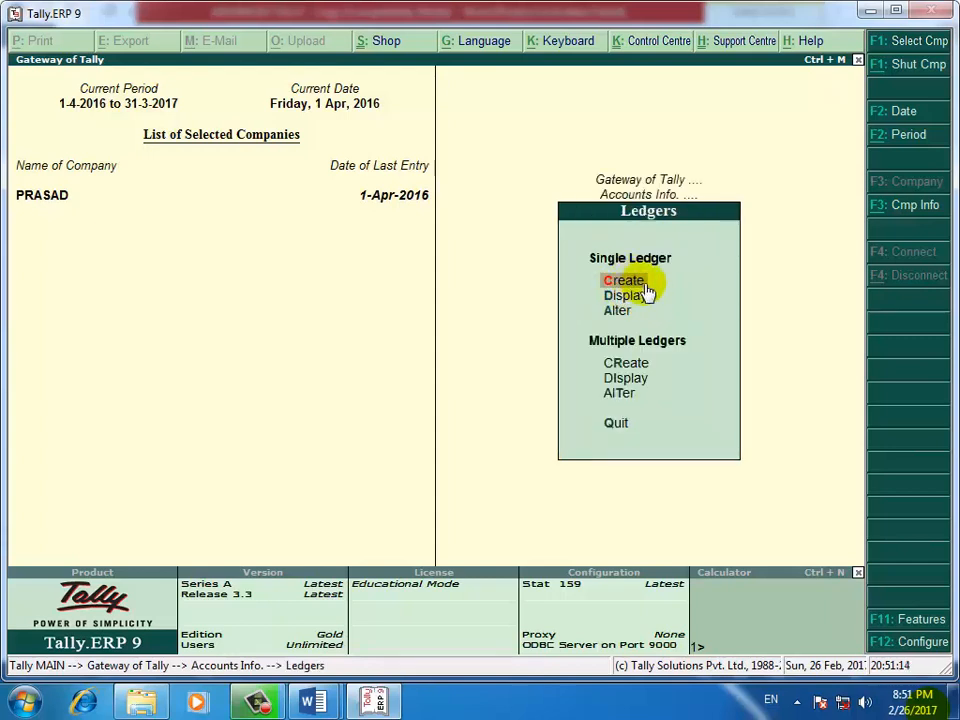
pyautogui.click(644, 286)
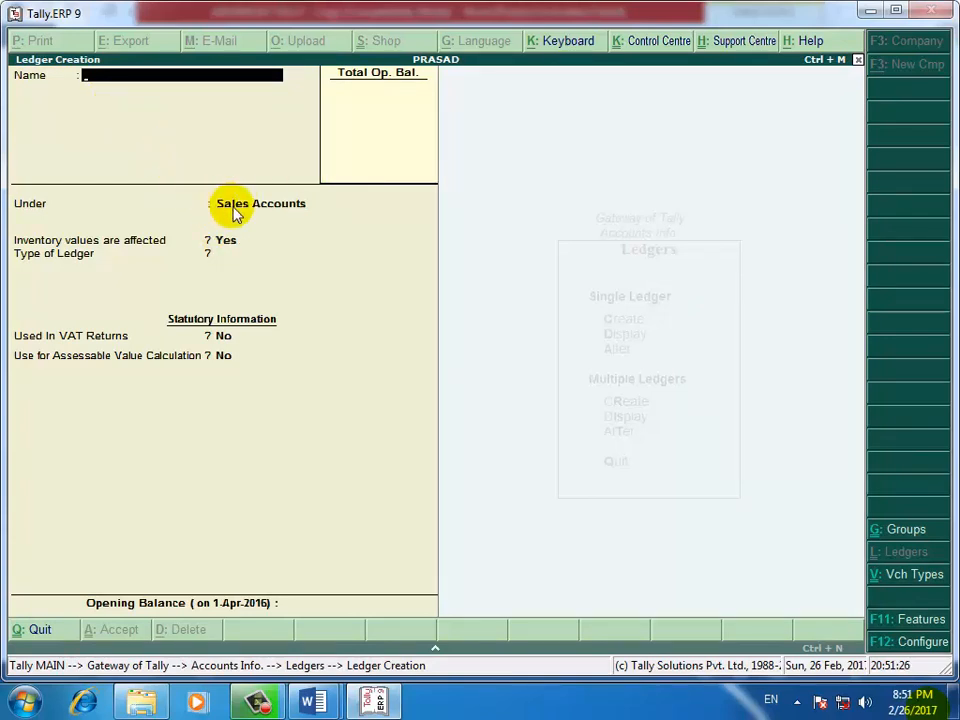
# Step: Name the ledger Sales A/c, group it under Sales Accounts, and keep inventory values affected at Yes with ledger type Not Applicable
pyautogui.write('ales A.c')
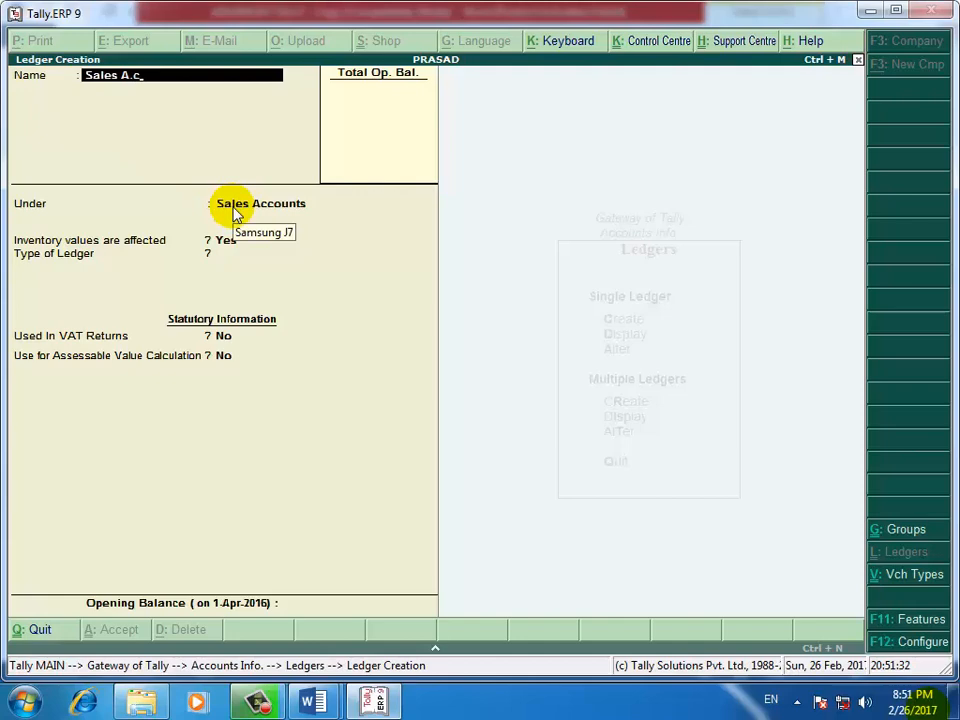
pyautogui.press('BackSpace')
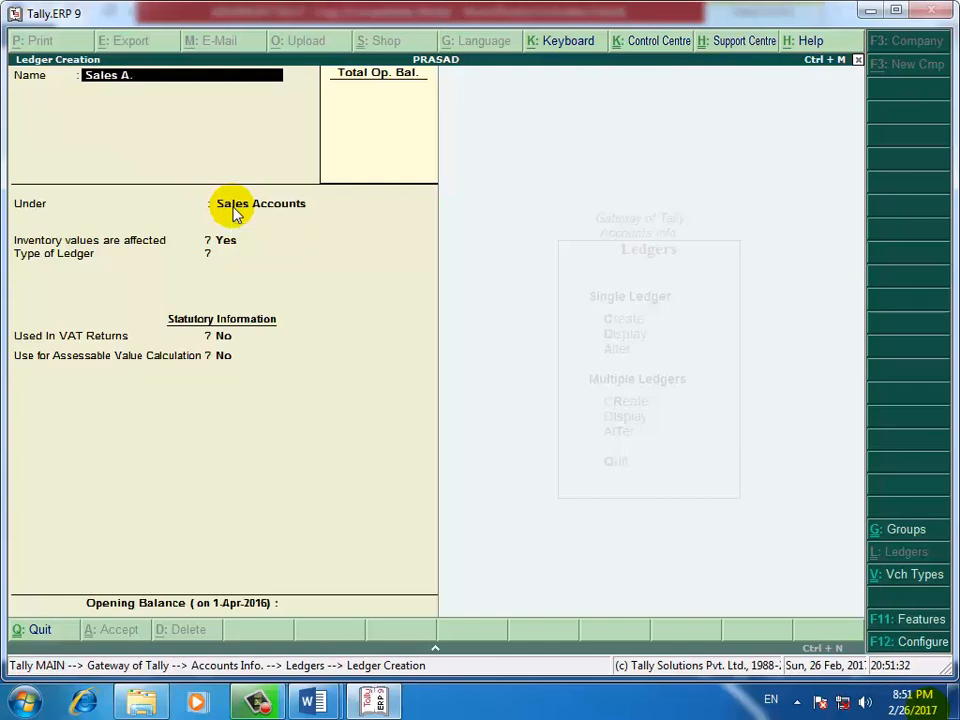
pyautogui.press('Return')
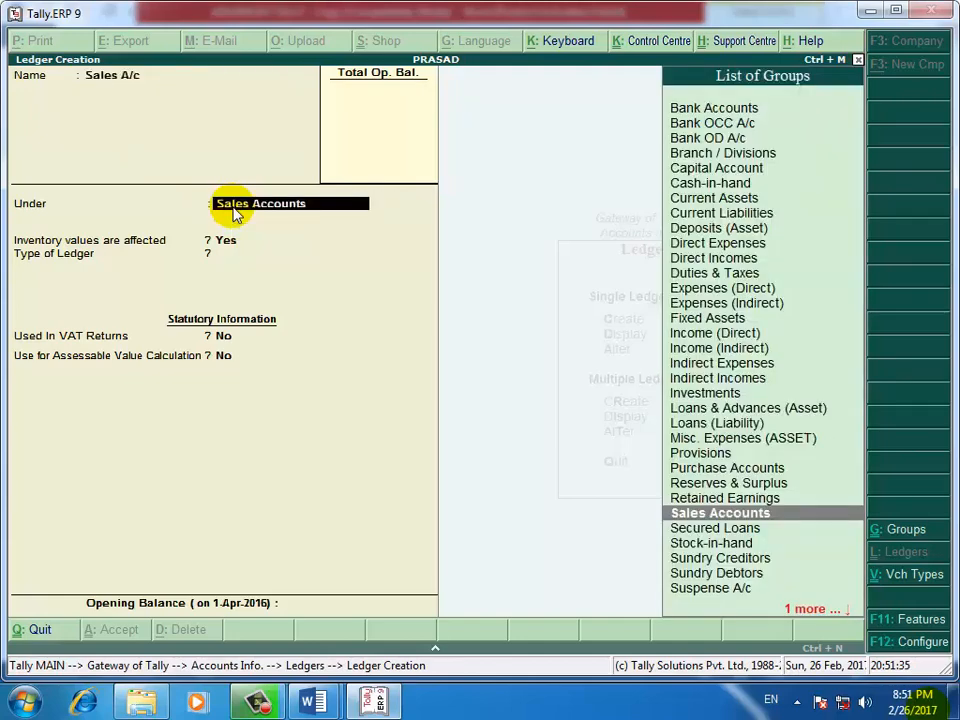
pyautogui.write('Sa')
pyautogui.press('Return')
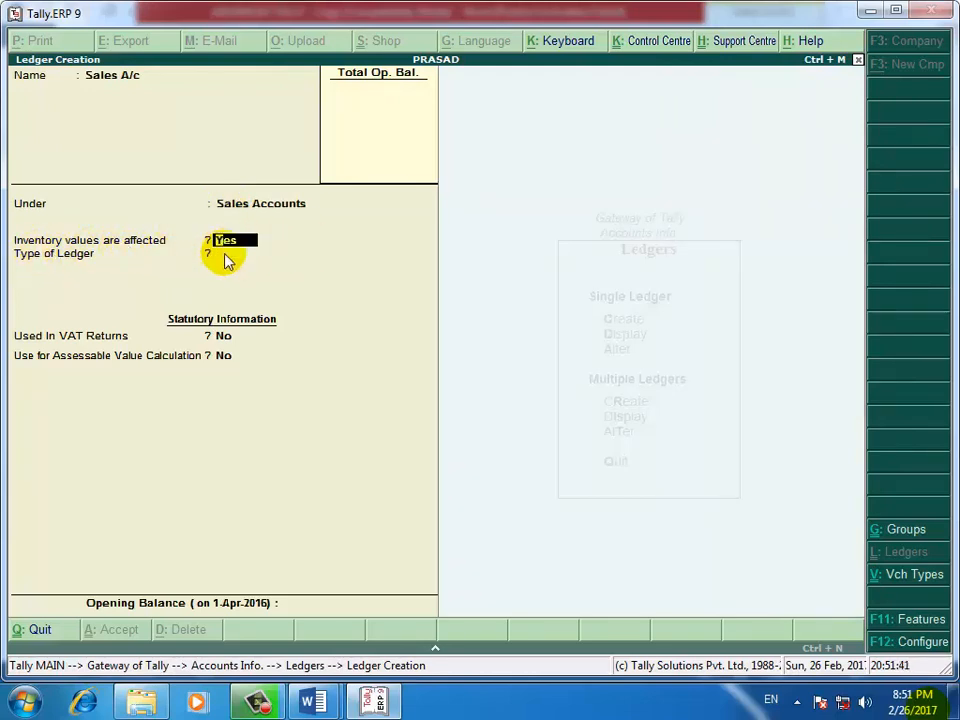
pyautogui.press('Return')
pyautogui.press('Return')
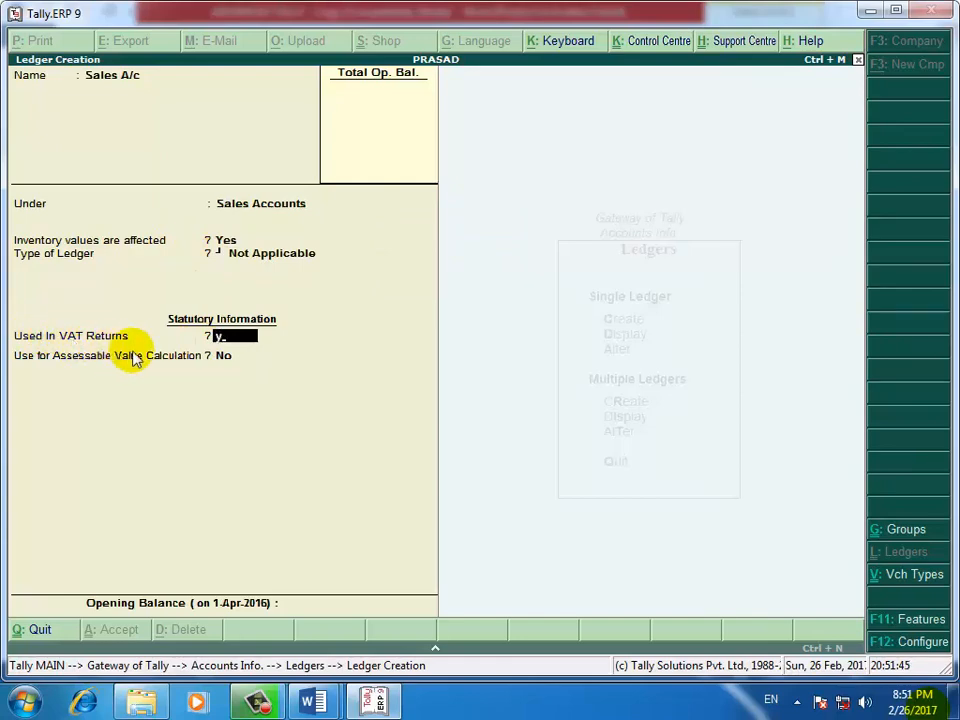
# Step: Enable the Sales A/c ledger for VAT returns with tax class Sales @ 5%, and save it without an opening balance
pyautogui.write('y')
pyautogui.press('Return')
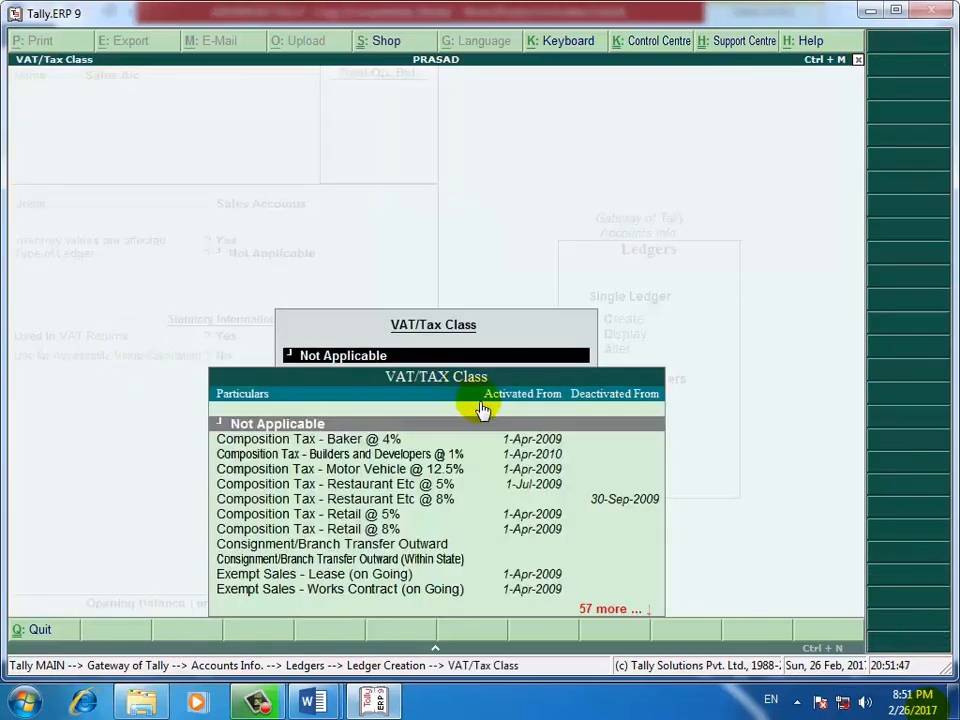
pyautogui.write('5')
pyautogui.press('Down')
pyautogui.press('Down')
pyautogui.press('Down')
pyautogui.press('Down')
pyautogui.press('Down')
pyautogui.press('Down')
pyautogui.press('Down')
pyautogui.press('Down')
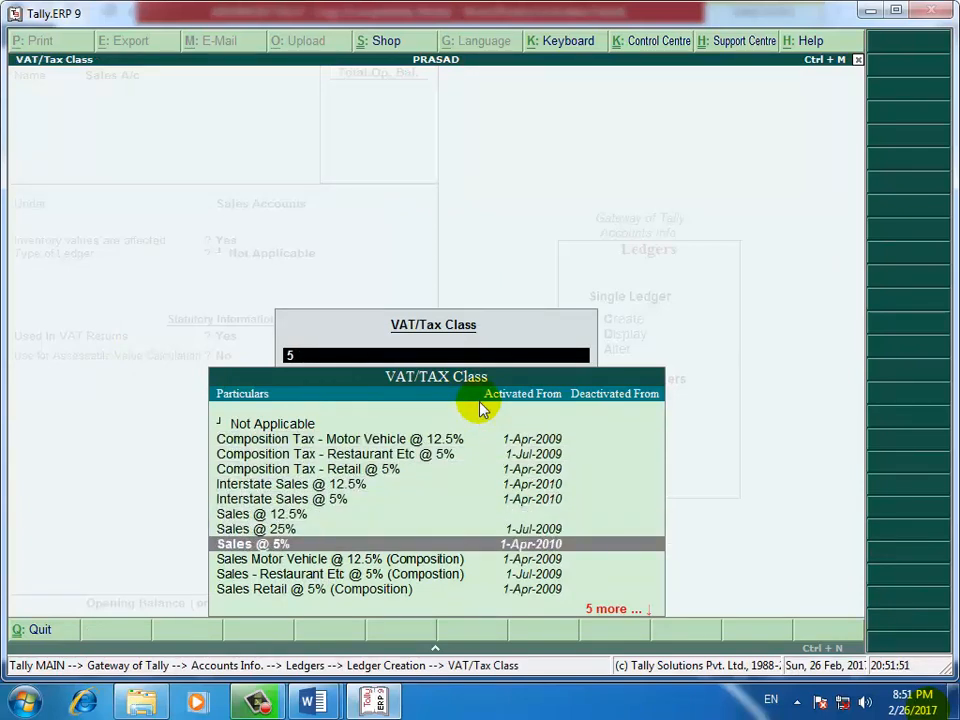
pyautogui.press('Return')
pyautogui.press('Return')
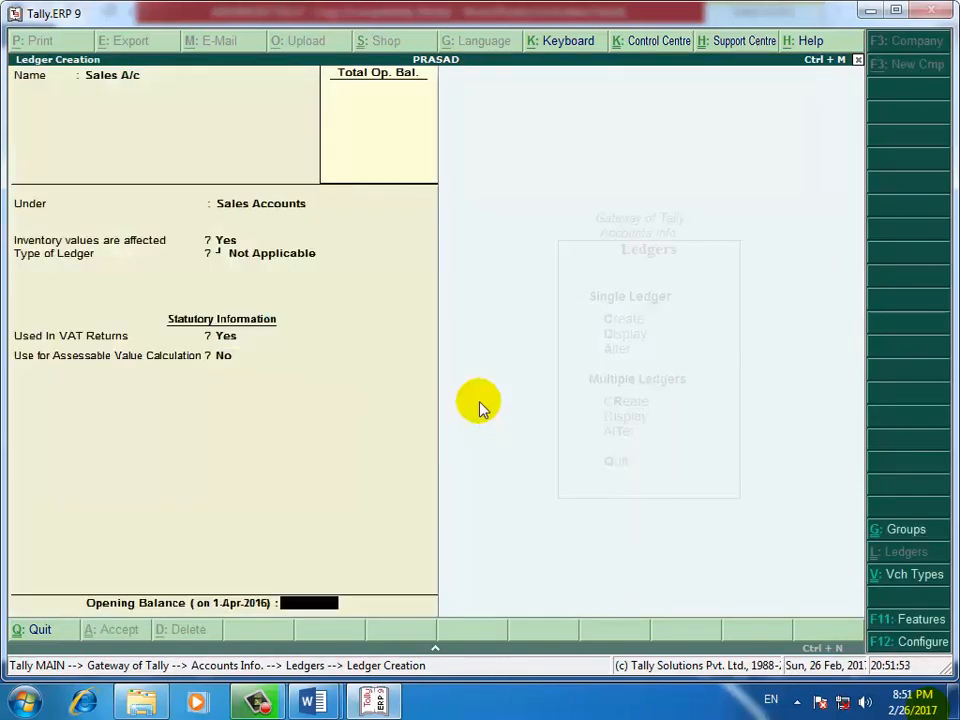
pyautogui.press('Return')
pyautogui.press('Return')
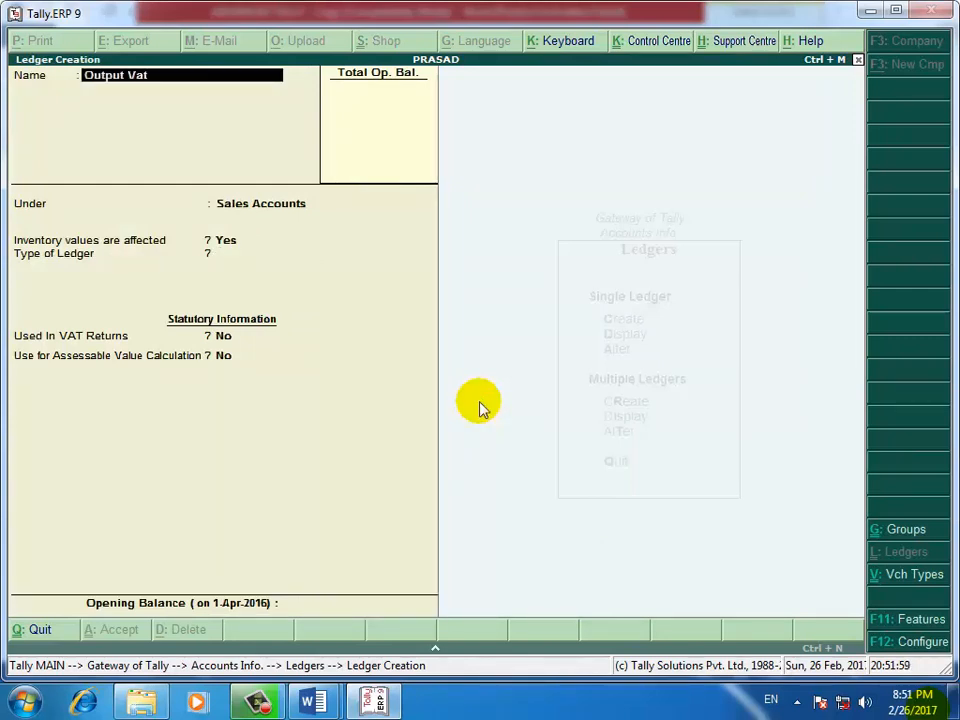
# Step: Group the Output Vat ledger under Duties & Taxes, with duty type VAT and VAT sub type Output VAT
pyautogui.press('Return')
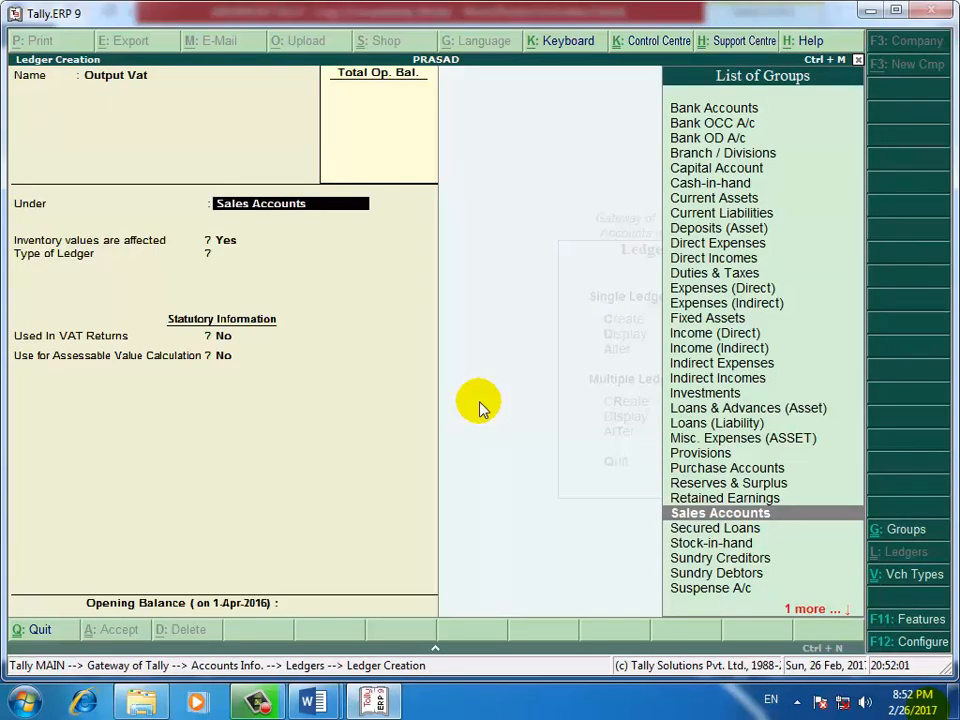
pyautogui.write('Du')
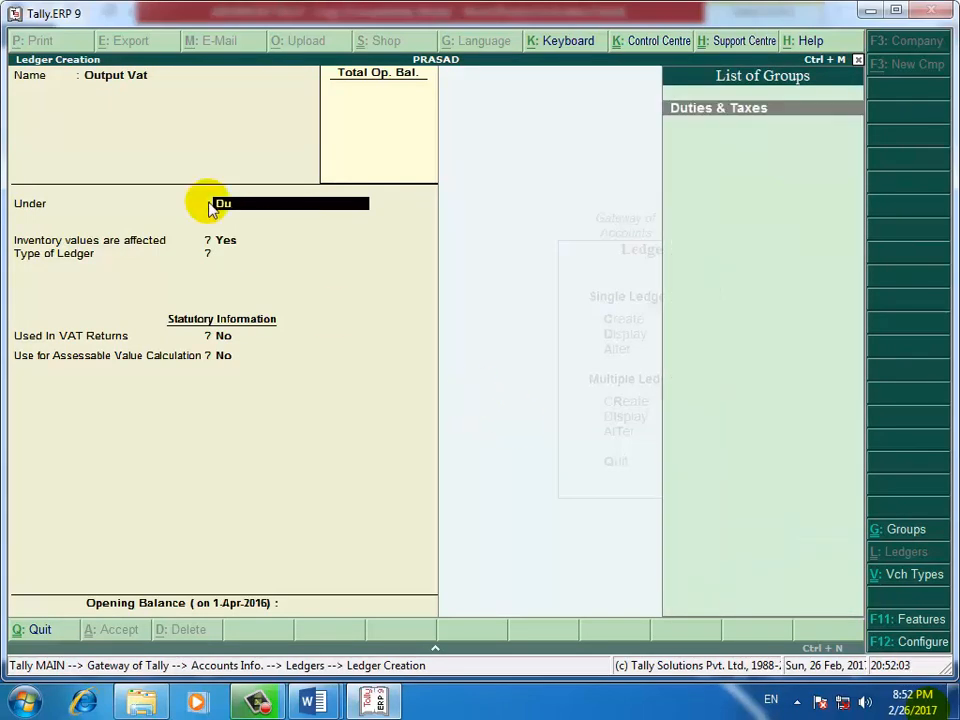
pyautogui.press('Return')
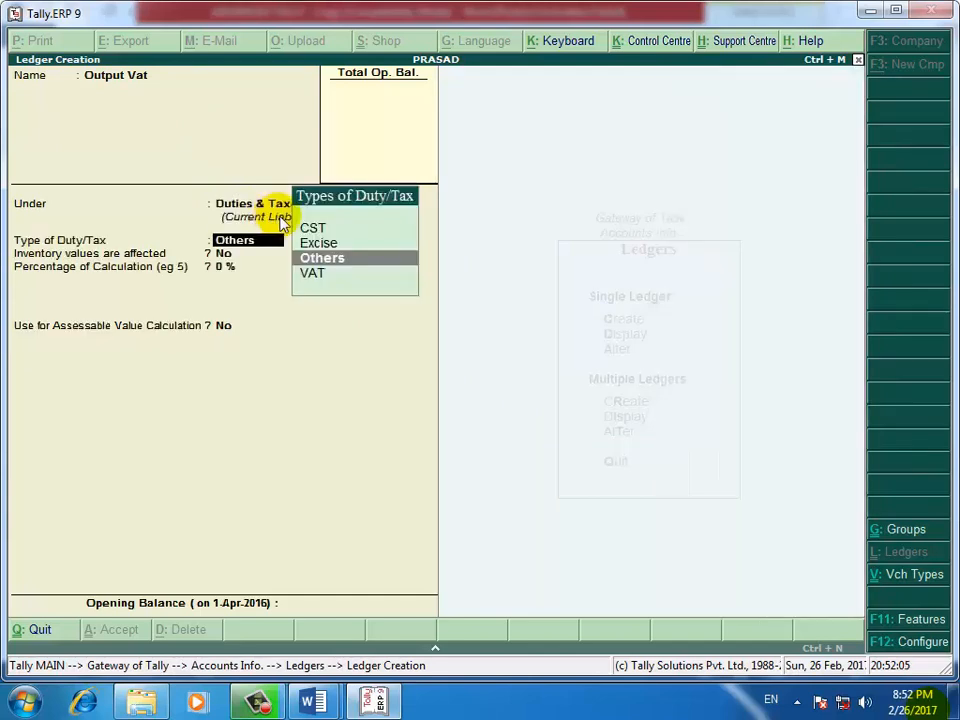
pyautogui.press('Down')
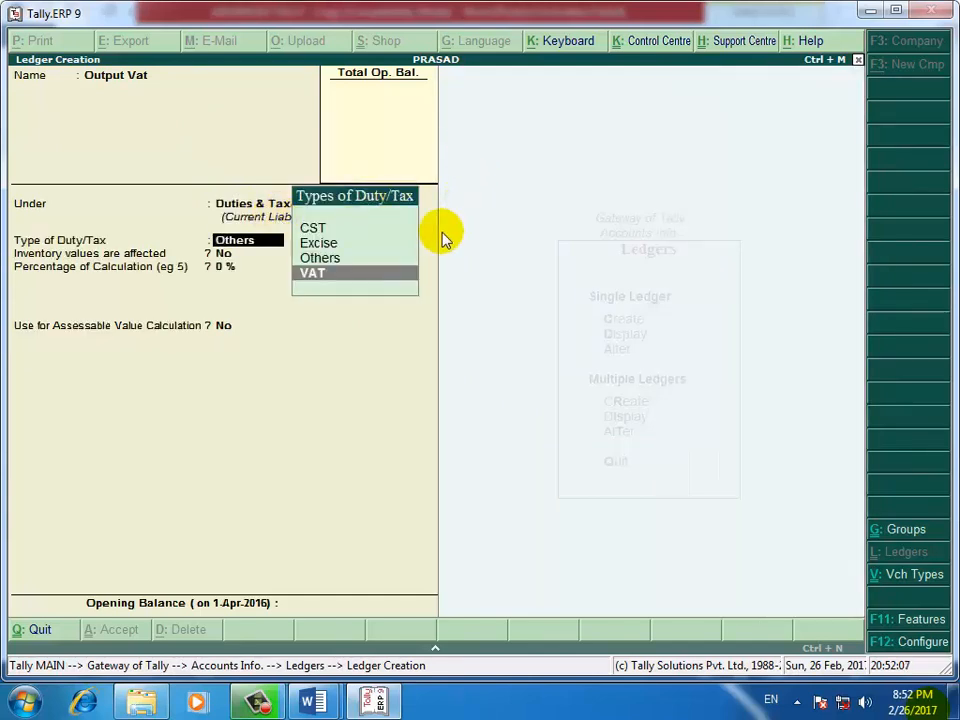
pyautogui.press('Return')
pyautogui.press('Down')
pyautogui.press('Down')
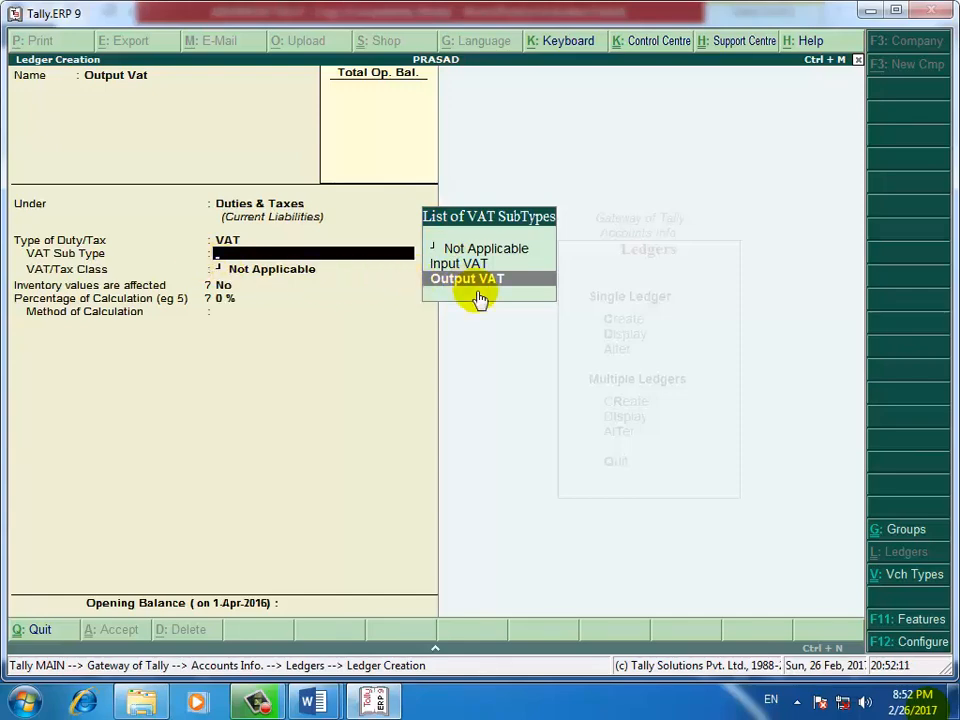
pyautogui.press('Return')
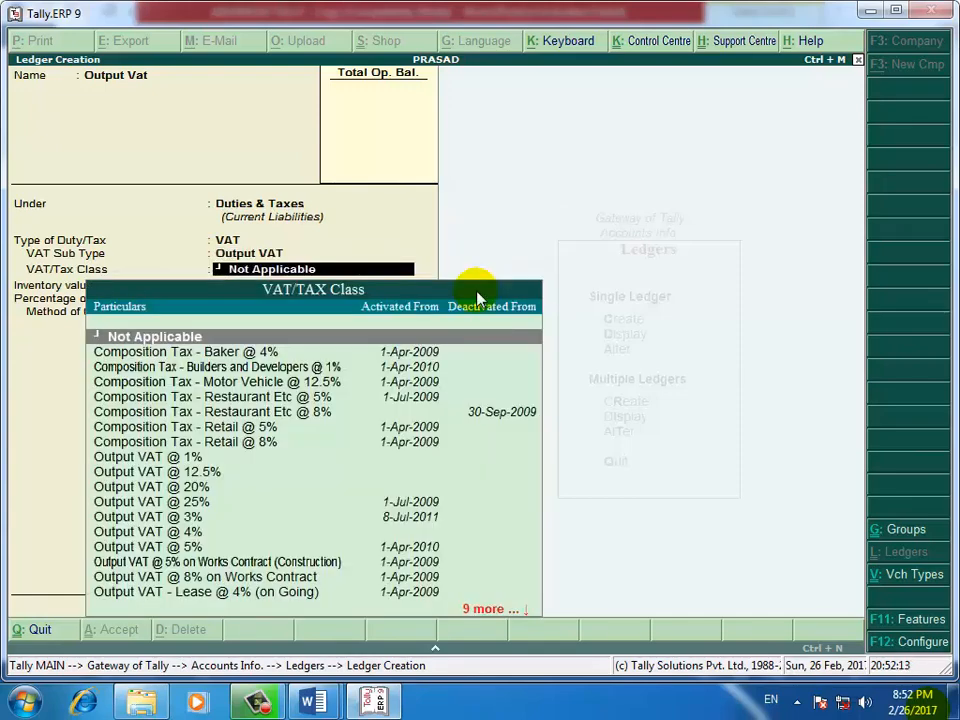
# Step: Set the tax class to Output VAT @ 5% with rounding method Not Applicable, save the ledger, and return to the Gateway of Tally
pyautogui.write('5')
pyautogui.press('Down')
pyautogui.press('Down')
pyautogui.press('Down')
pyautogui.press('Down')
pyautogui.press('Down')
pyautogui.press('Down')
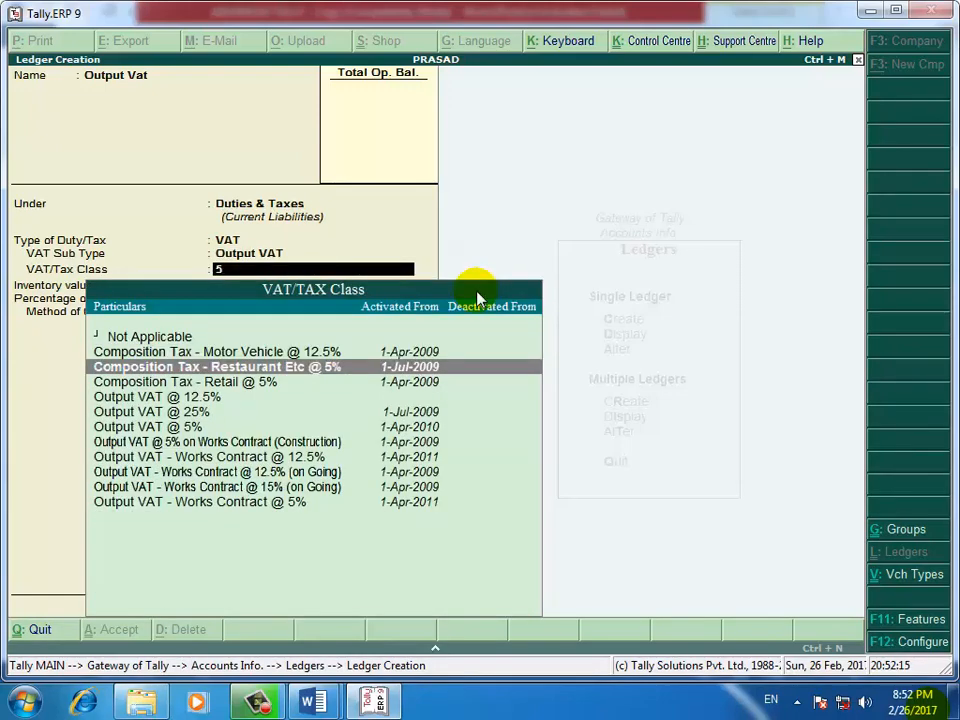
pyautogui.press('Return')
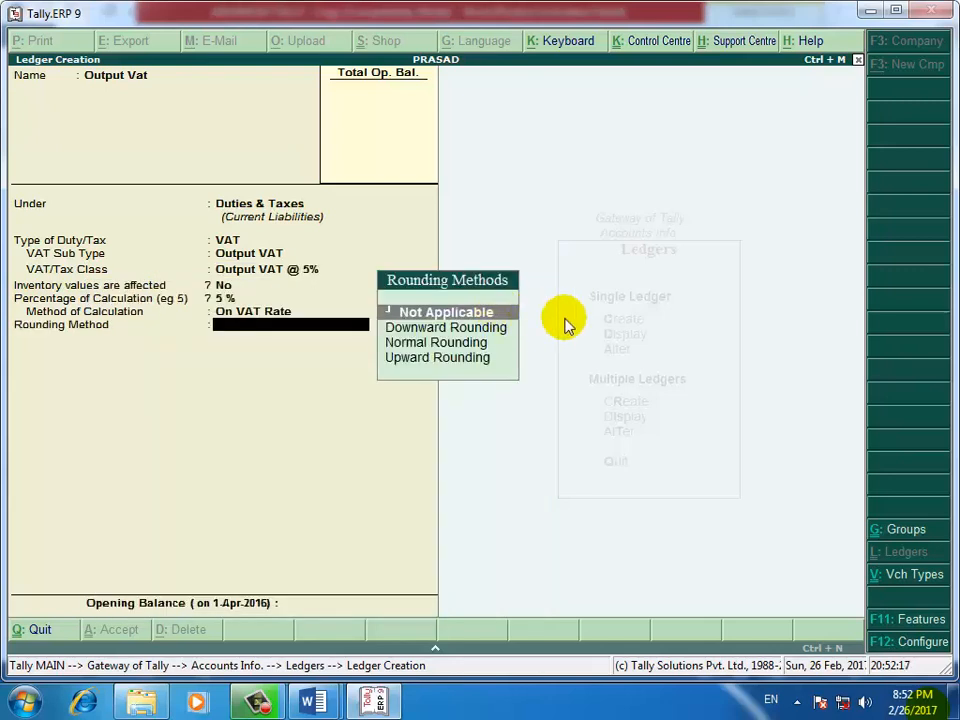
pyautogui.press('Return')
pyautogui.press('Return')
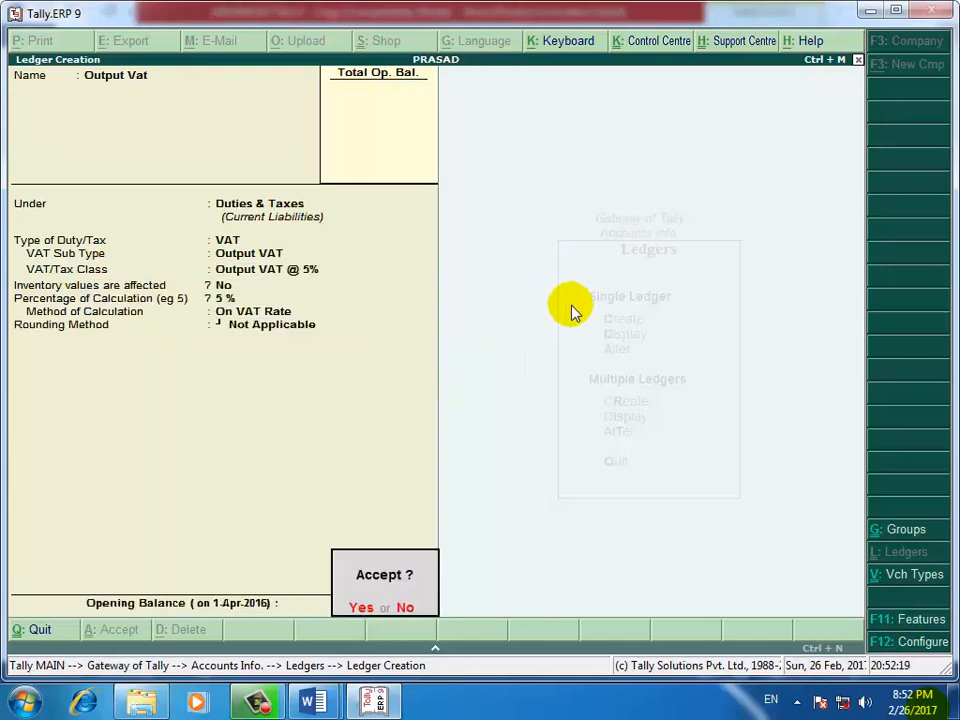
pyautogui.press('Return')
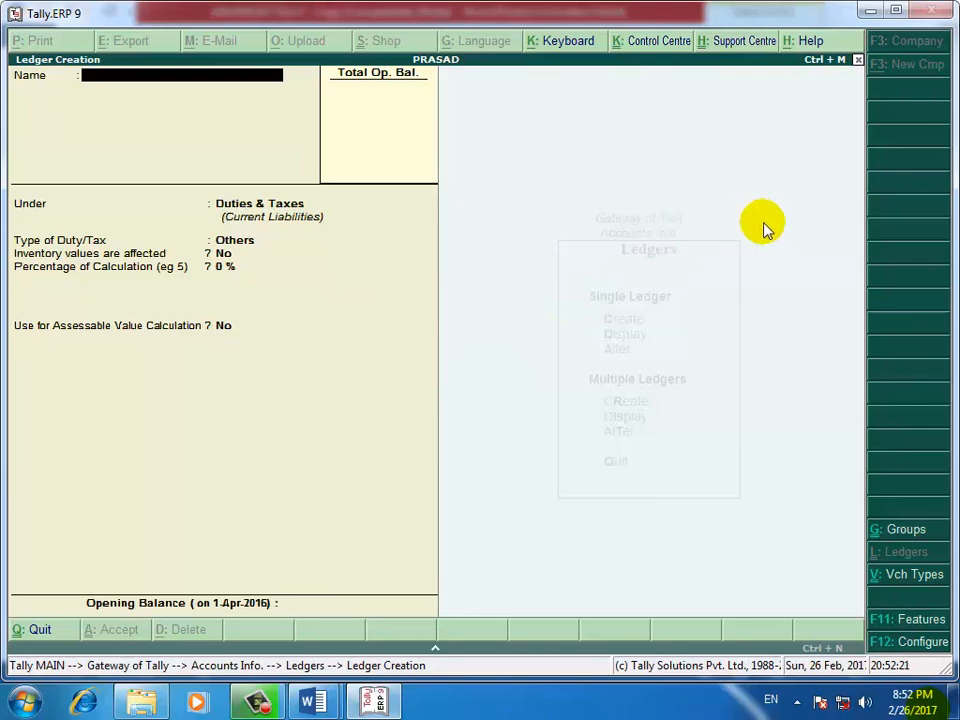
pyautogui.press('Escape')
pyautogui.press('Return')
pyautogui.press('Escape')
pyautogui.press('Escape')
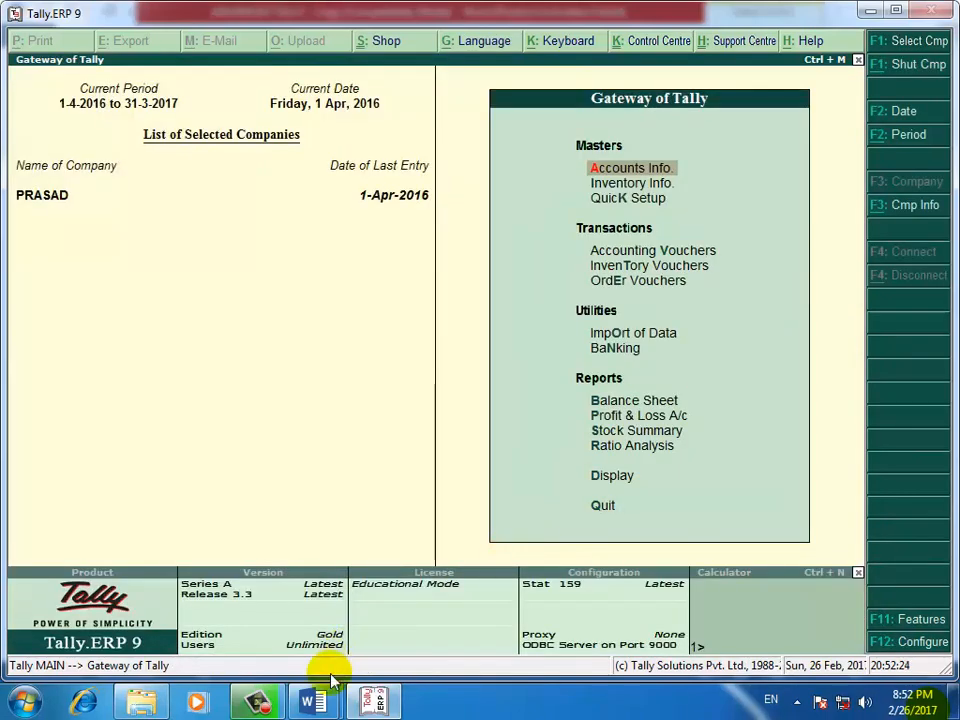
# Step: Switch to the ADVANCED TALLY document in Word and examine the Sales Order example with its voucher path and order number
pyautogui.moveTo(318, 706)
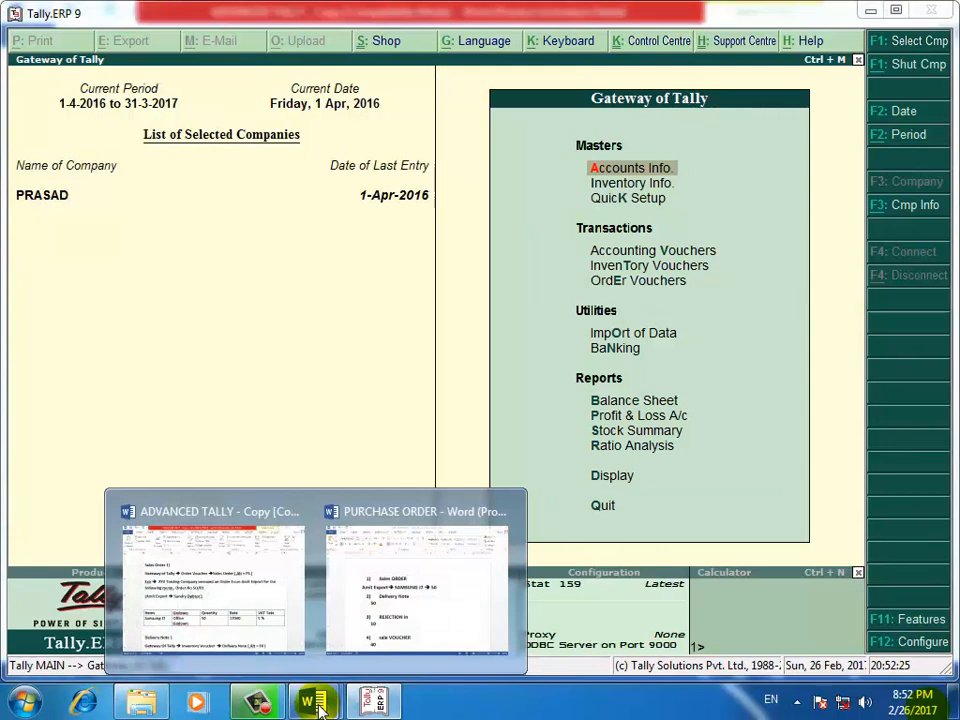
pyautogui.click(215, 585)
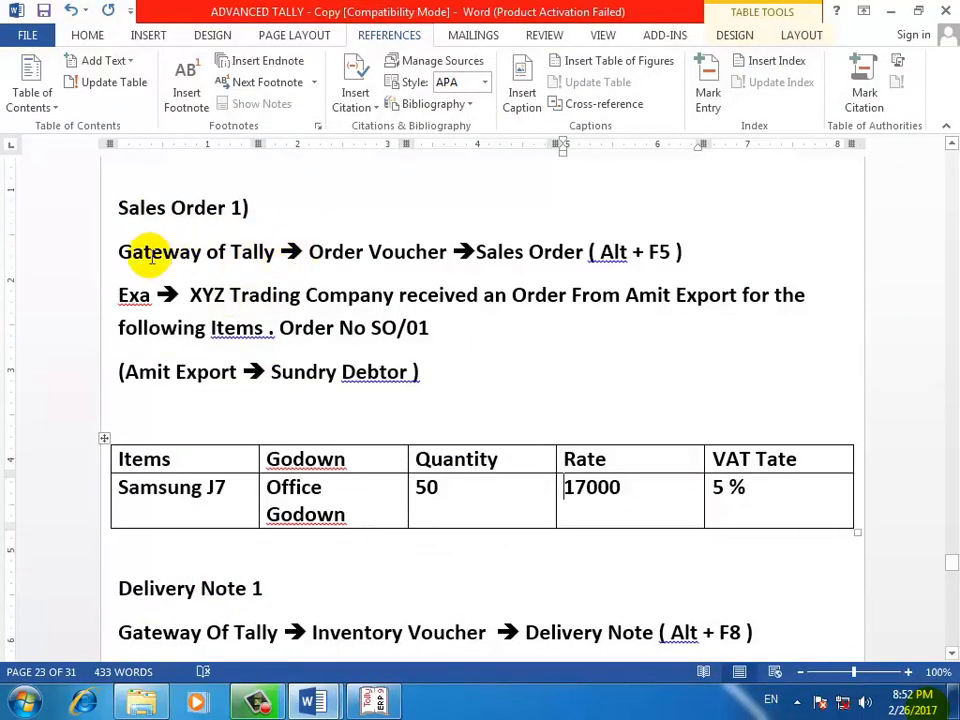
pyautogui.click(183, 308)
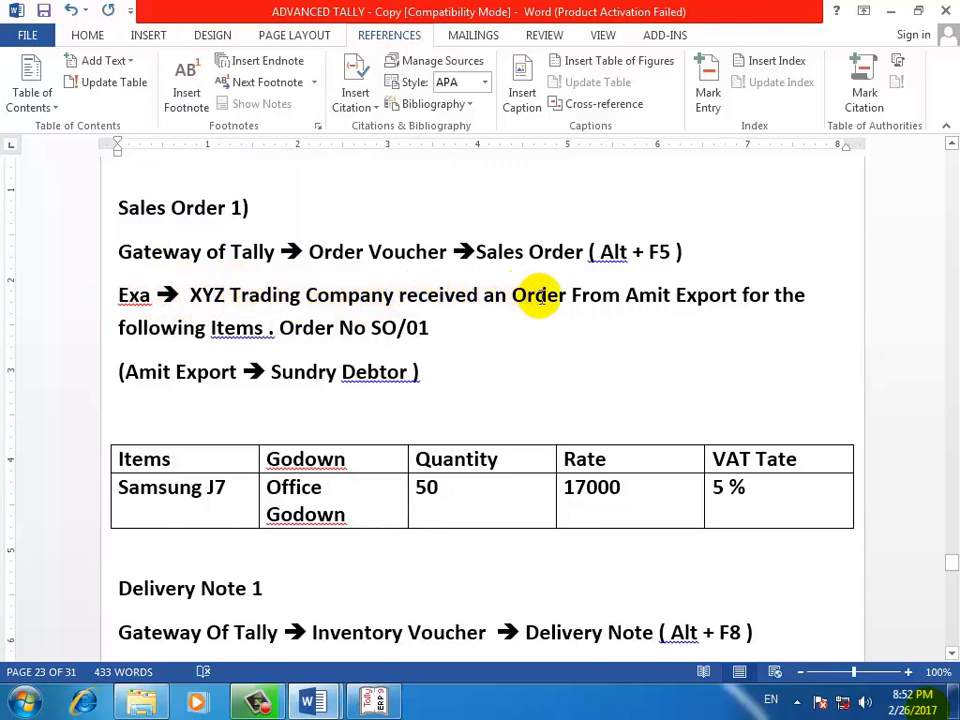
pyautogui.moveTo(561, 295); pyautogui.dragTo(503, 292)
pyautogui.click(505, 293)
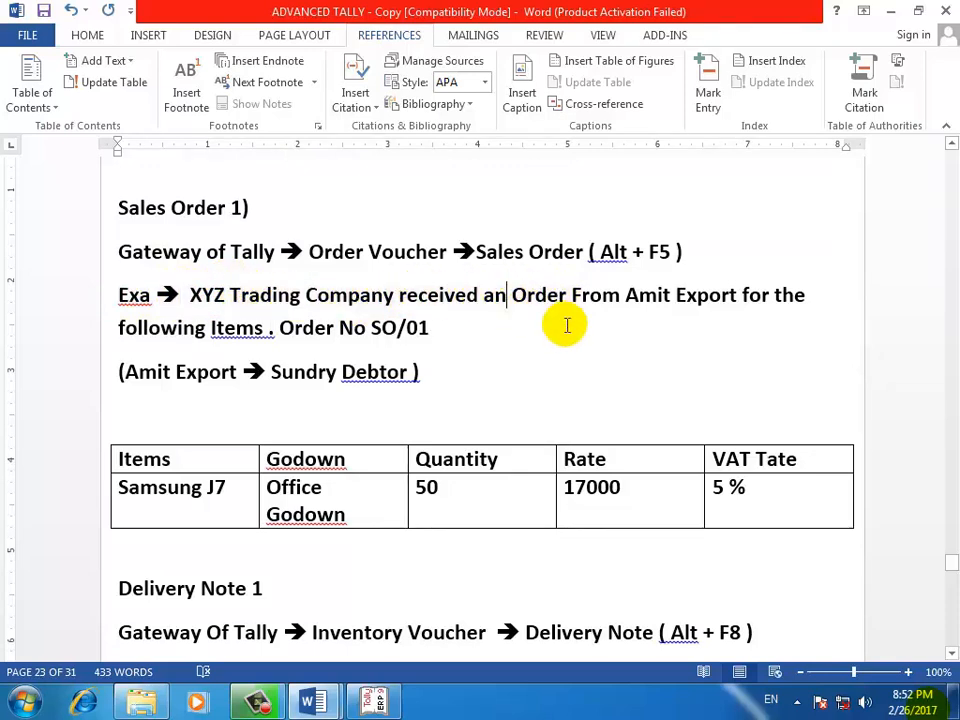
pyautogui.click(566, 325)
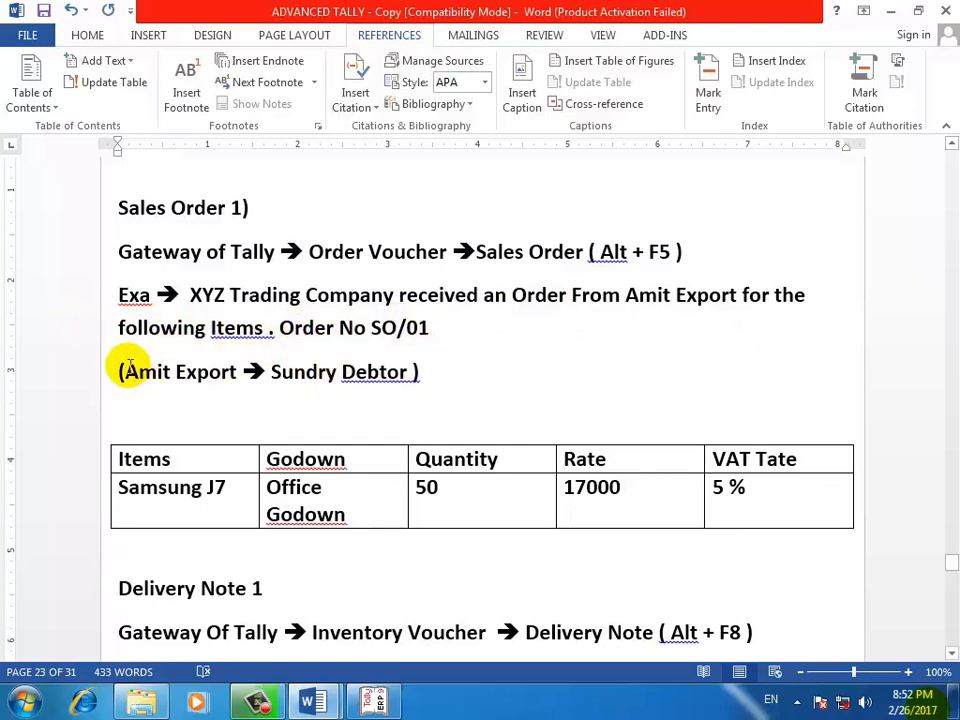
# Step: Examine the note on which ledger group Amit Export belongs to
pyautogui.moveTo(113, 369); pyautogui.dragTo(392, 370)
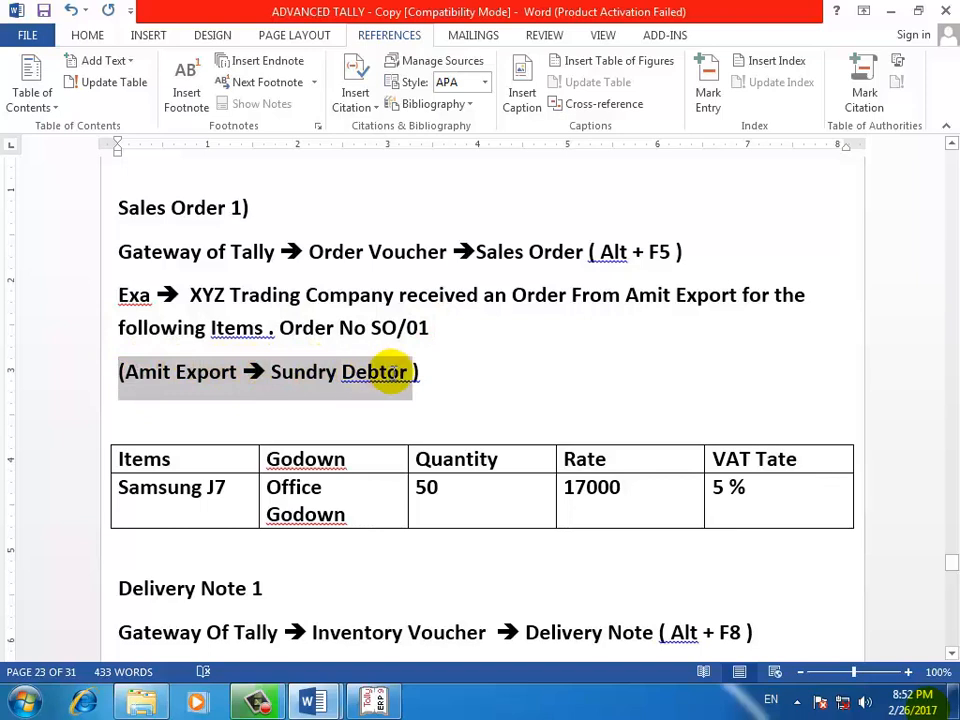
pyautogui.doubleClick(375, 371)
pyautogui.click(210, 378)
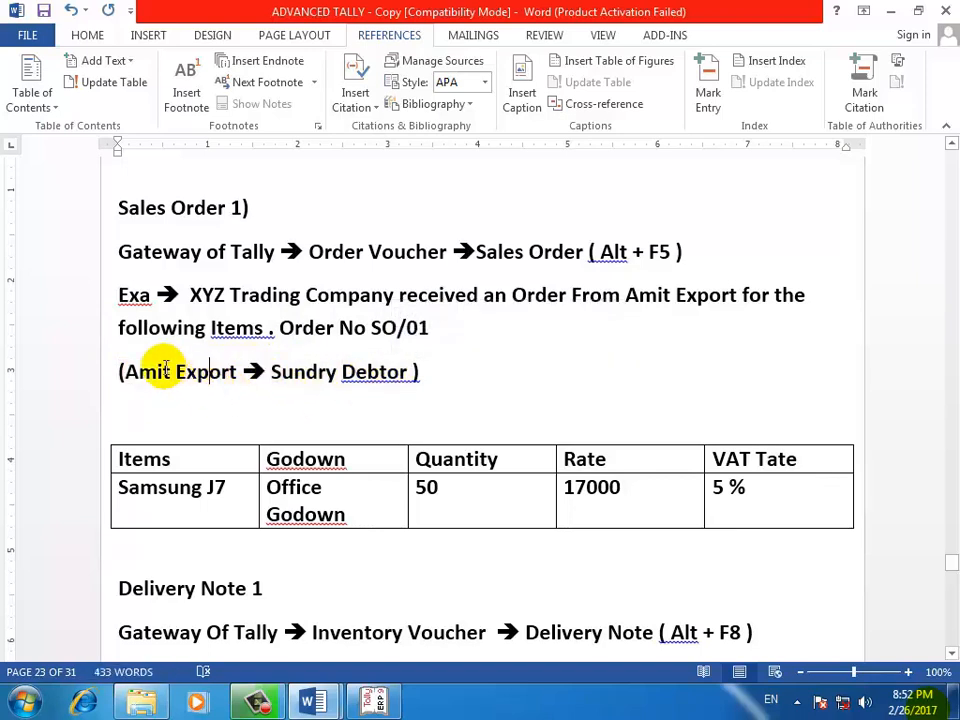
pyautogui.moveTo(116, 373); pyautogui.dragTo(399, 396)
pyautogui.click(386, 398)
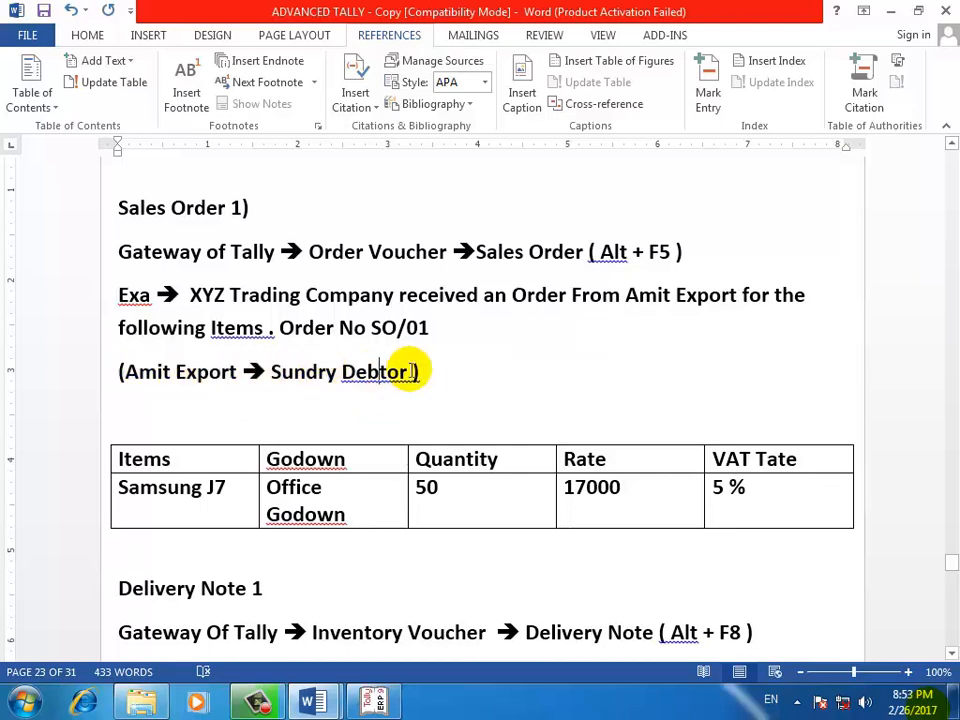
pyautogui.moveTo(411, 379); pyautogui.dragTo(152, 372)
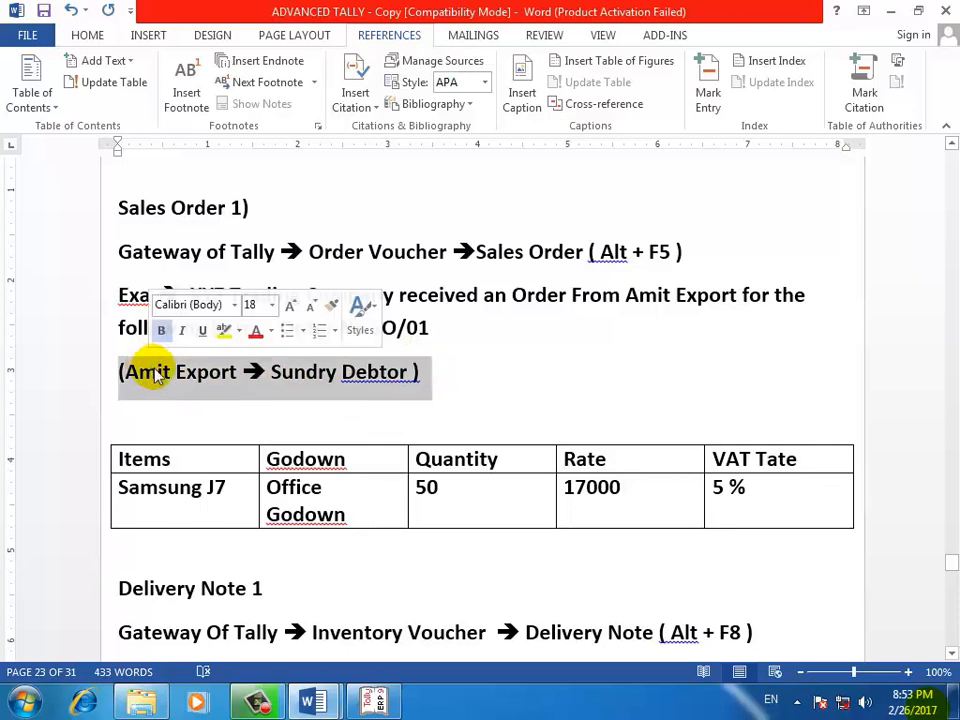
pyautogui.click(412, 376)
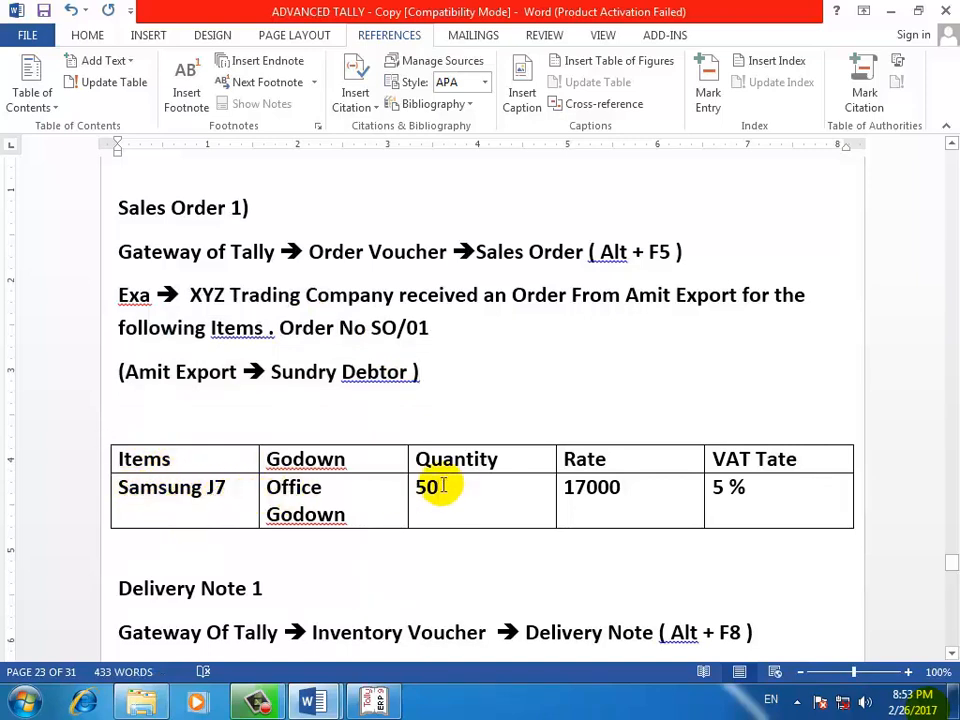
# Step: Examine the quantity, rate and VAT percentage for Samsung J7 in the sales order table
pyautogui.moveTo(407, 486); pyautogui.dragTo(441, 488)
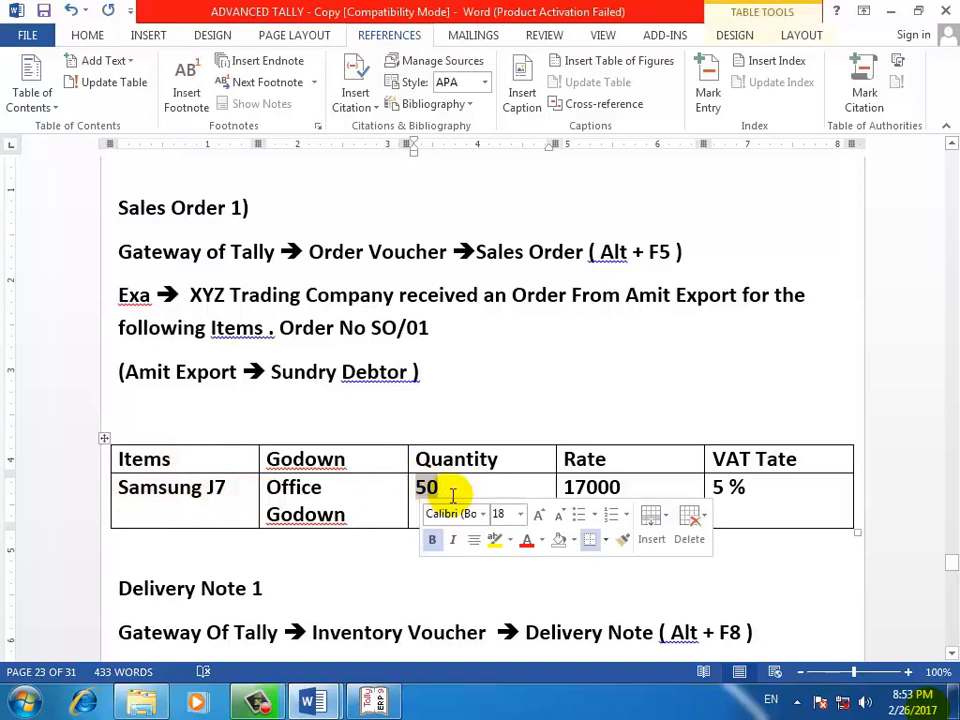
pyautogui.click(634, 488)
pyautogui.moveTo(623, 486); pyautogui.dragTo(574, 485)
pyautogui.doubleClick(574, 485)
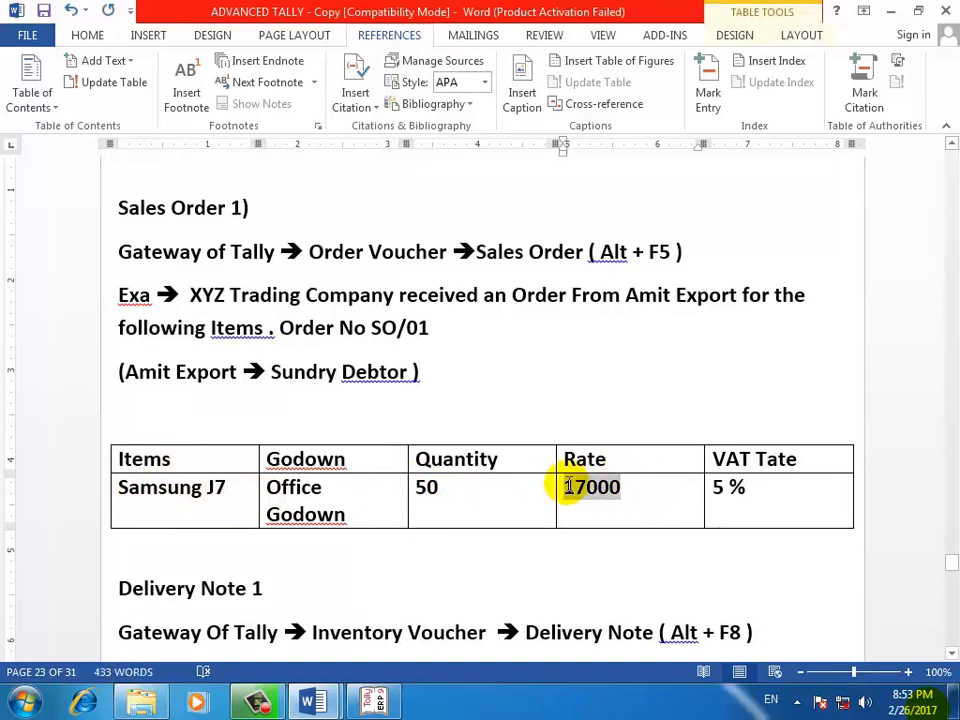
pyautogui.click(612, 487)
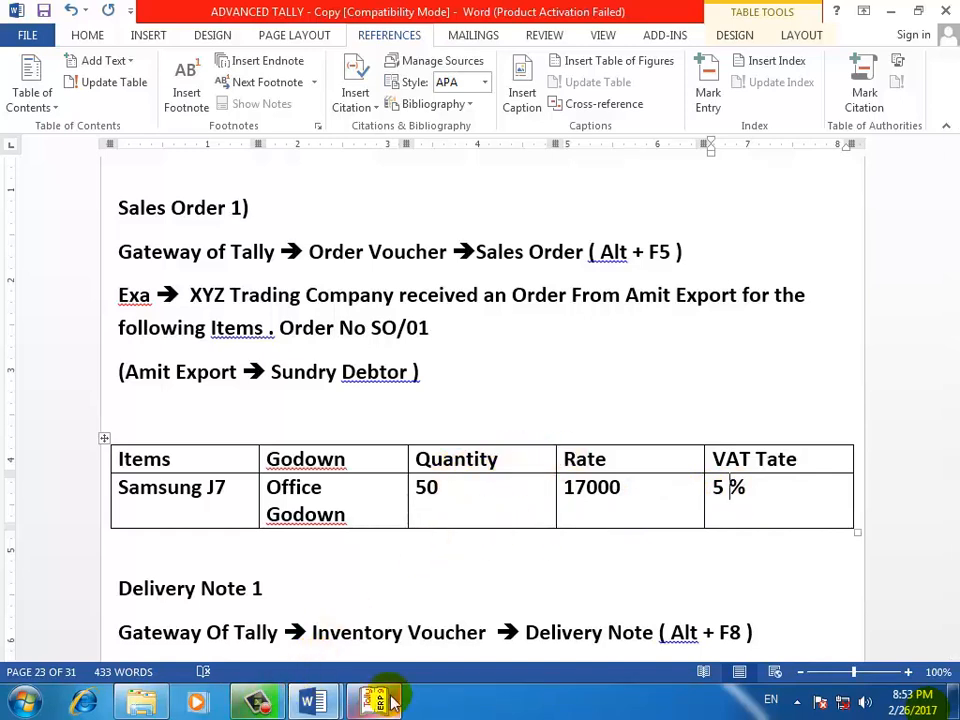
# Step: Switch to Tally.ERP 9 and open a new Sales Order in the order vouchers, briefly viewing the Purchase Order voucher type
pyautogui.moveTo(390, 703)
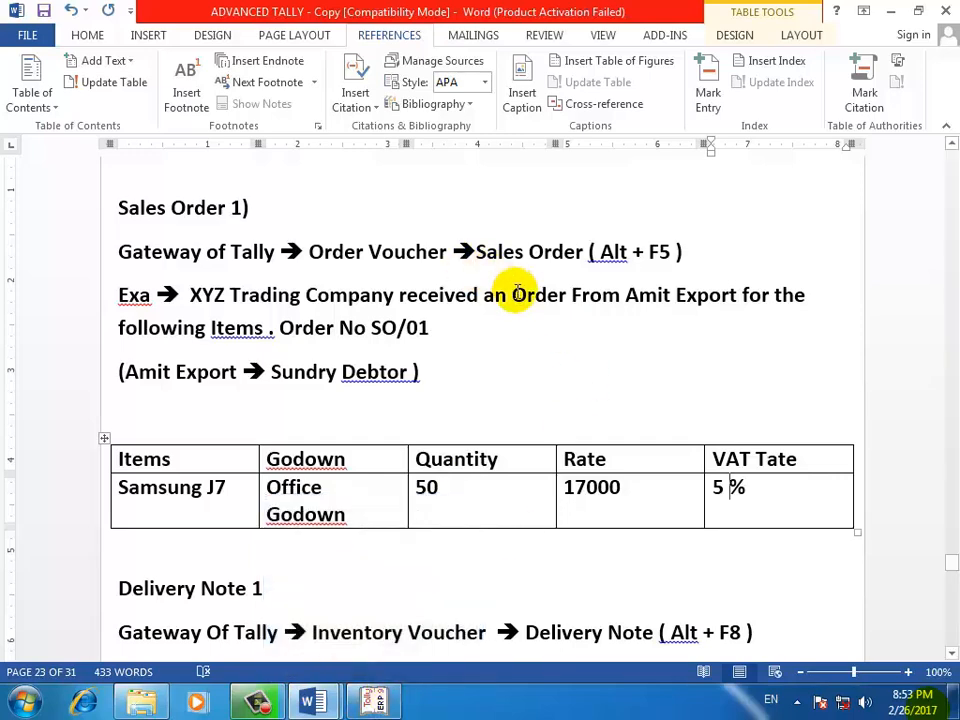
pyautogui.click(378, 703)
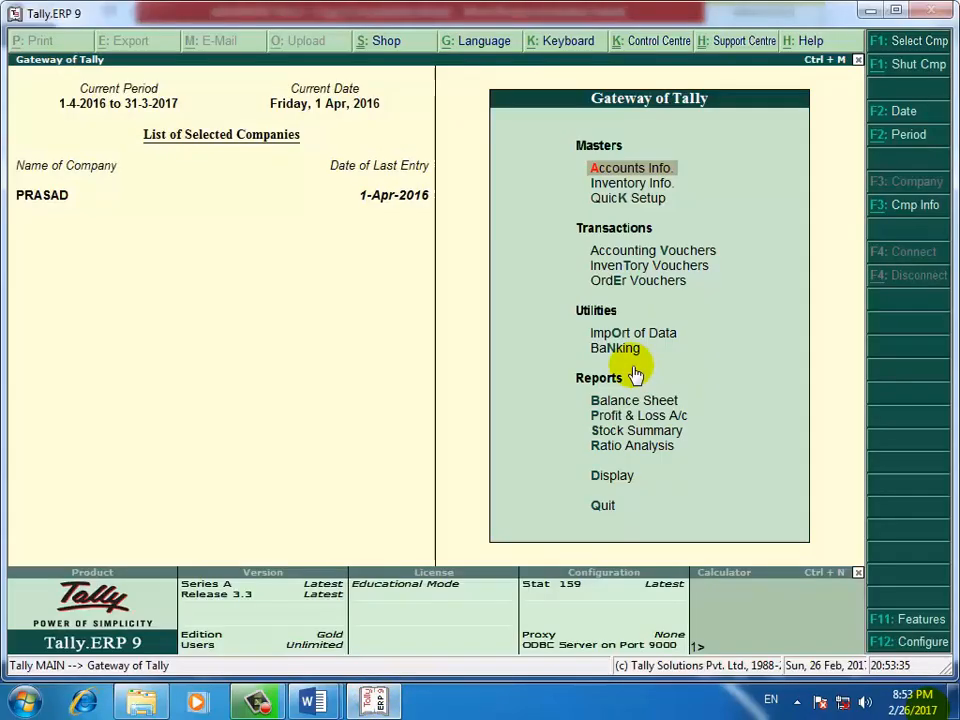
pyautogui.press('Down')
pyautogui.press('Down')
pyautogui.press('Down')
pyautogui.press('Down')
pyautogui.press('Down')
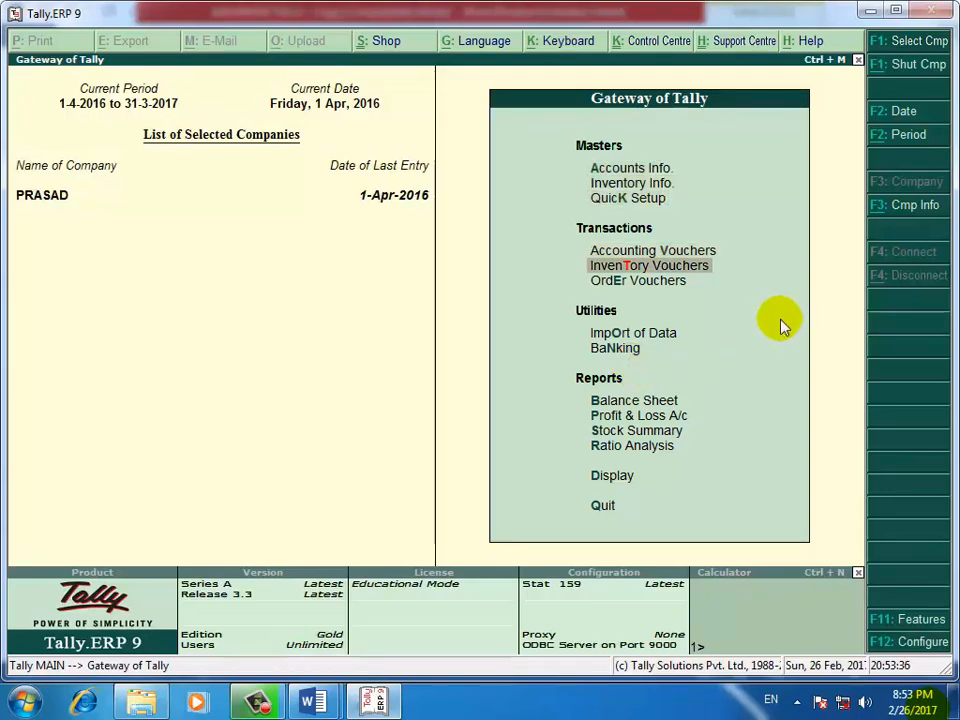
pyautogui.press('Return')
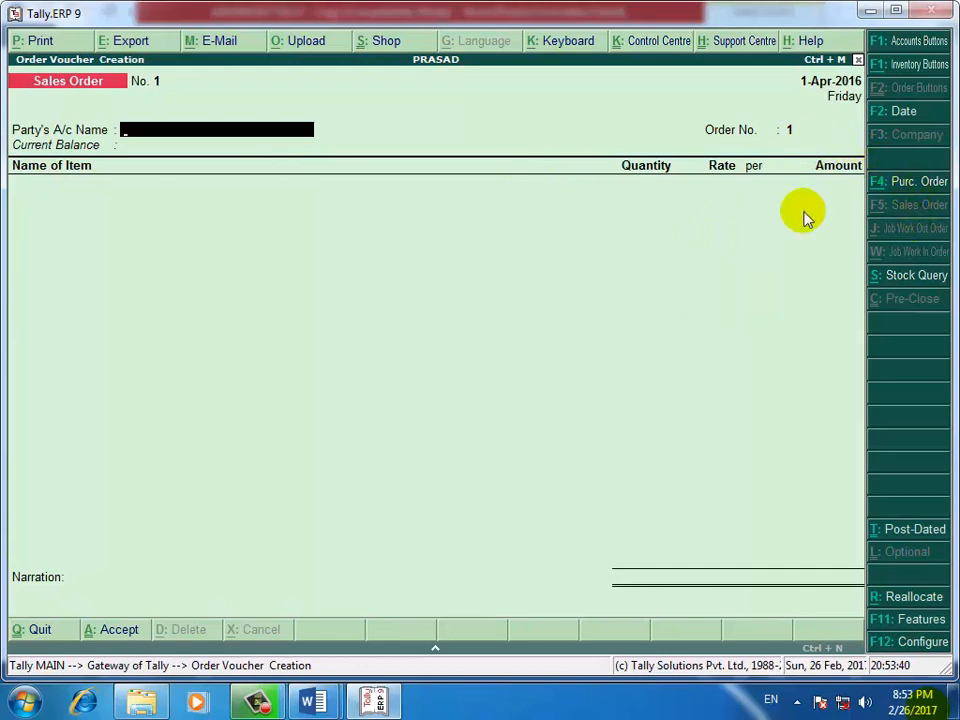
pyautogui.click(915, 183)
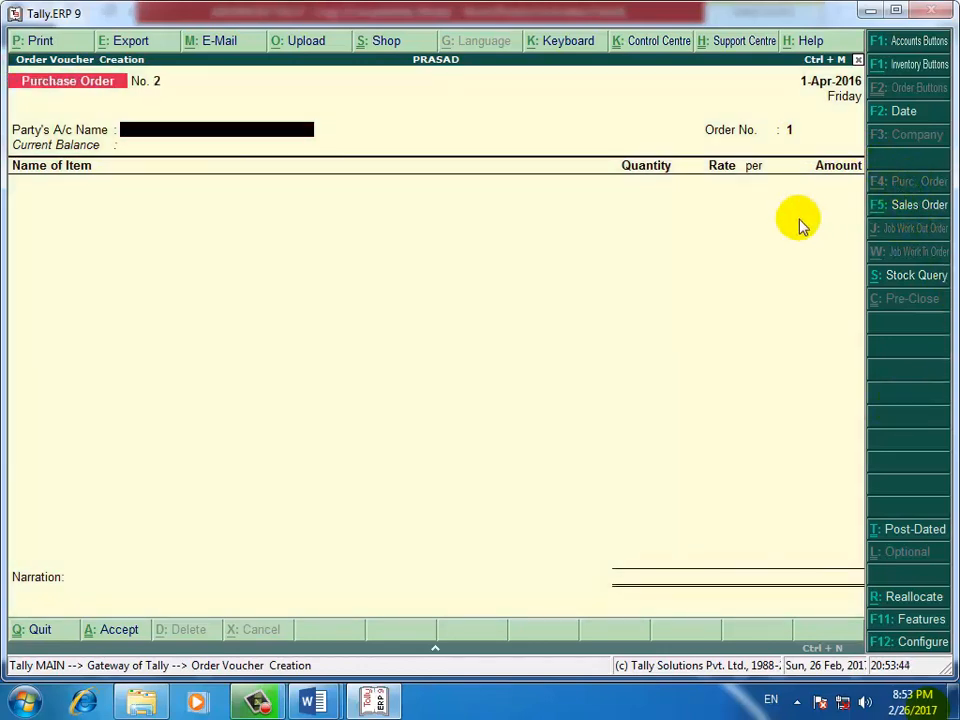
pyautogui.click(912, 206)
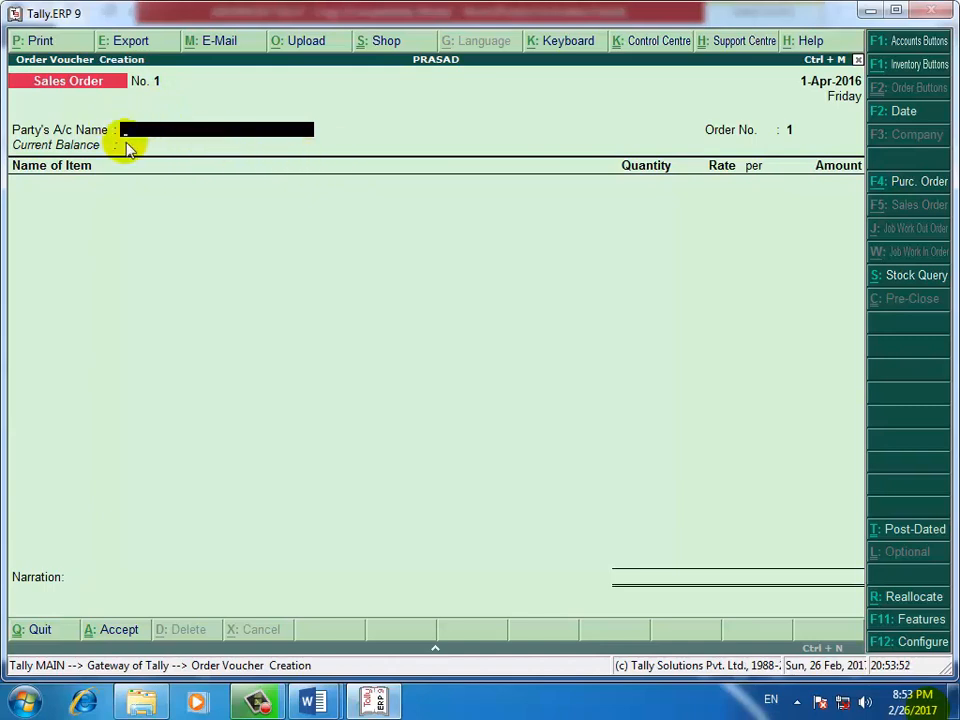
# Step: Create the party ledger Amit Export under Sundry Debtors from within the sales order and accept it
pyautogui.write('A')
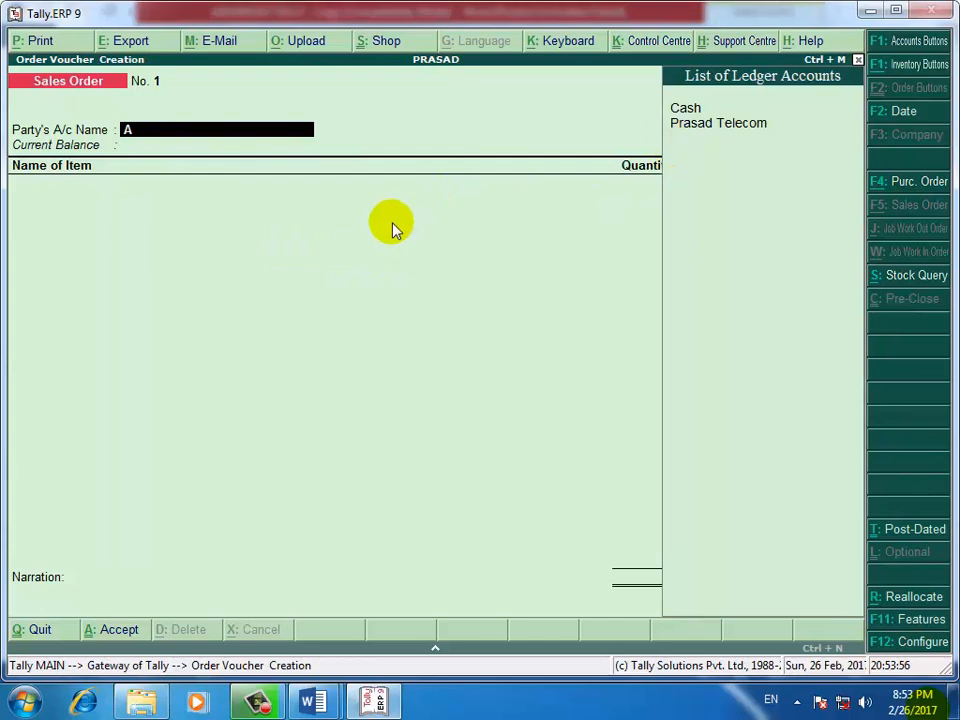
pyautogui.hotkey('alt', 'c')
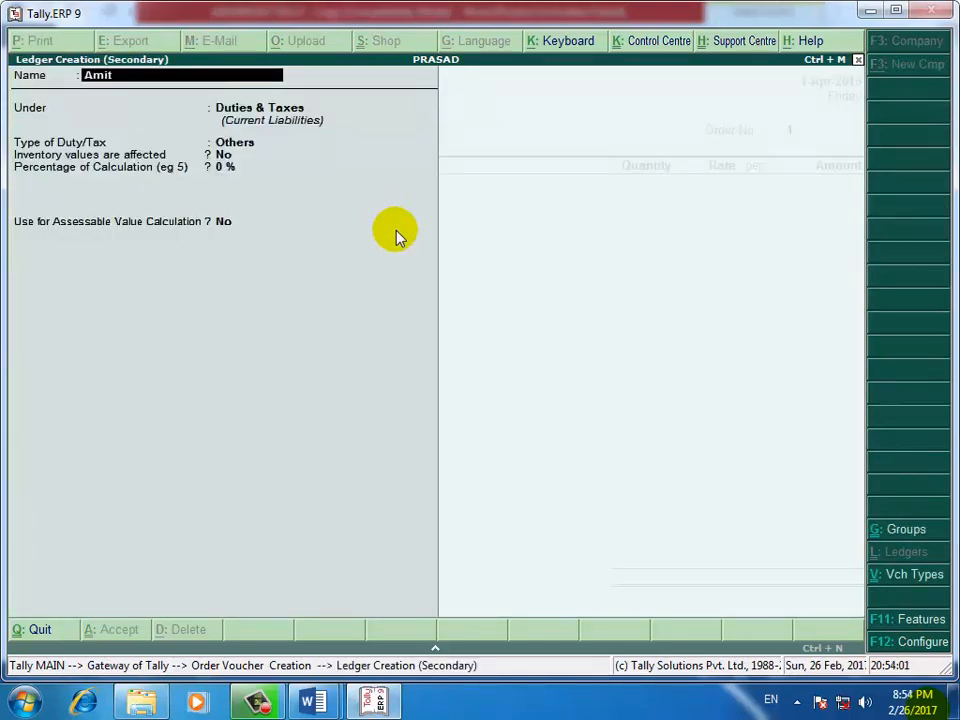
pyautogui.write('Amit Export')
pyautogui.press('Return')
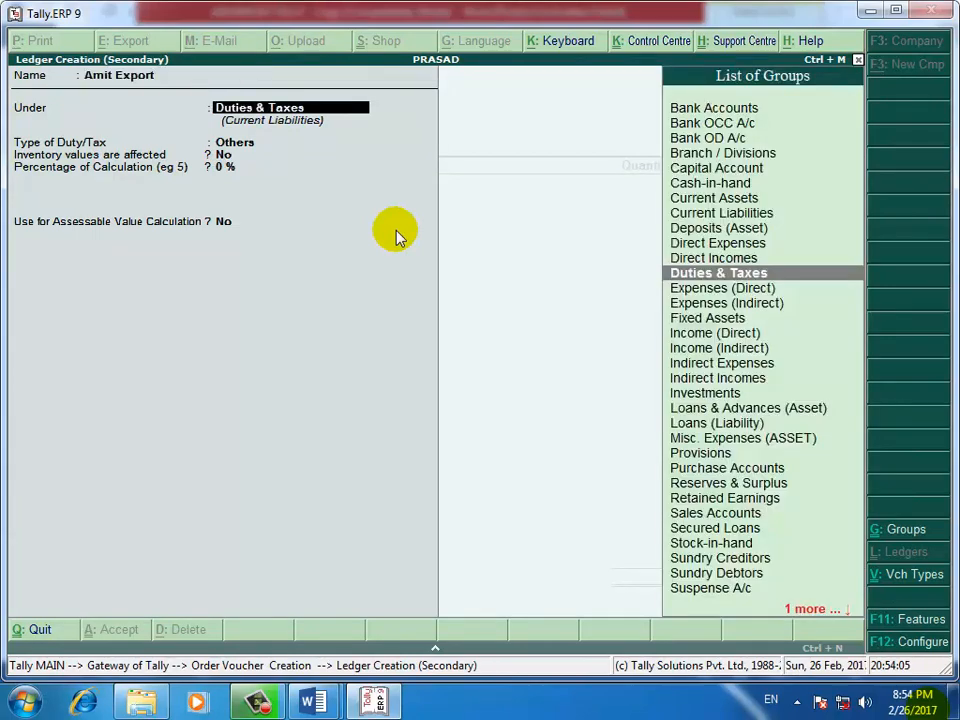
pyautogui.write('Su')
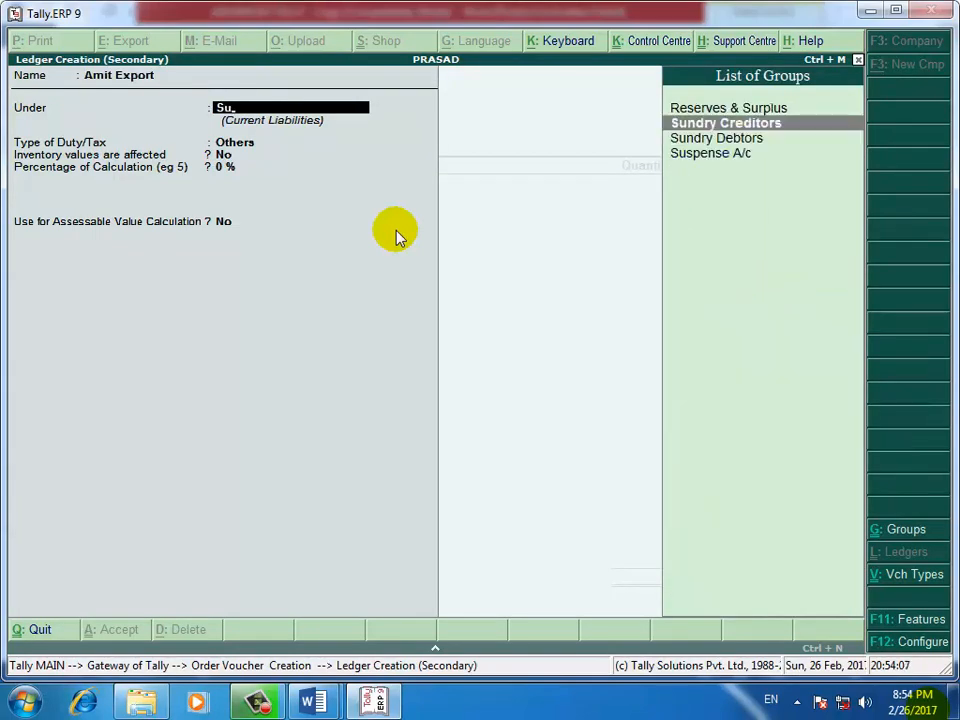
pyautogui.press('Down')
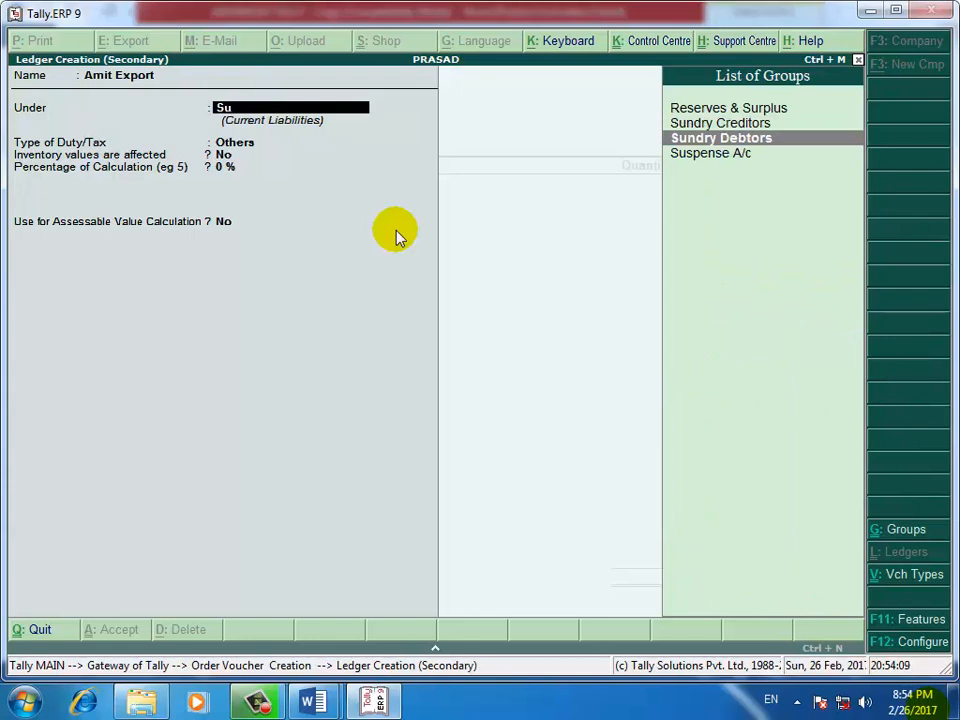
pyautogui.press('Return')
pyautogui.press('Return')
pyautogui.press('Return')
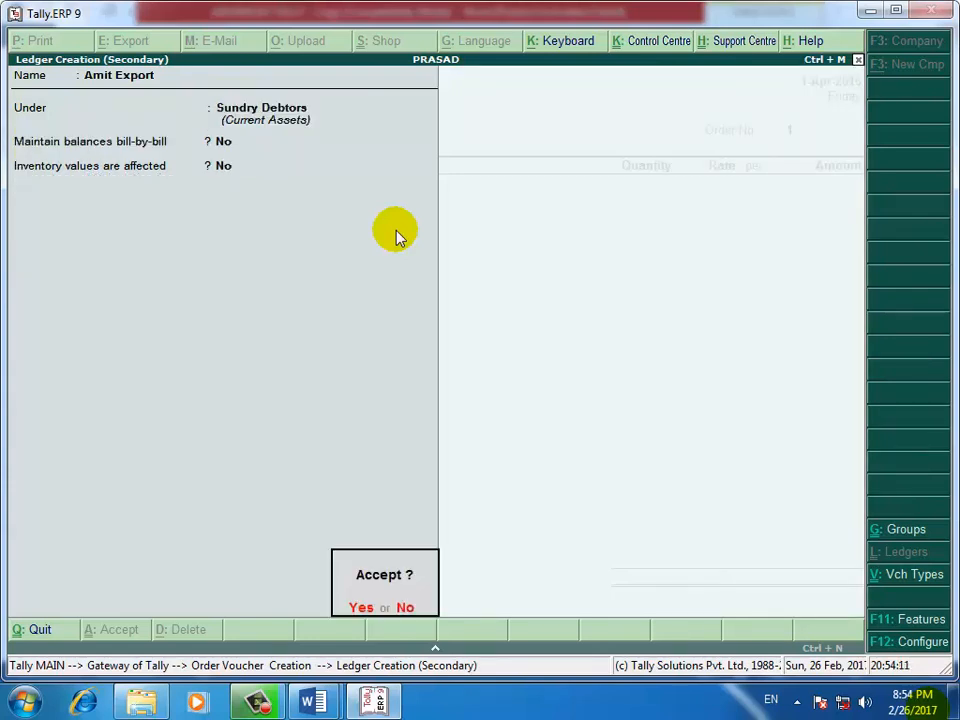
pyautogui.press('Return')
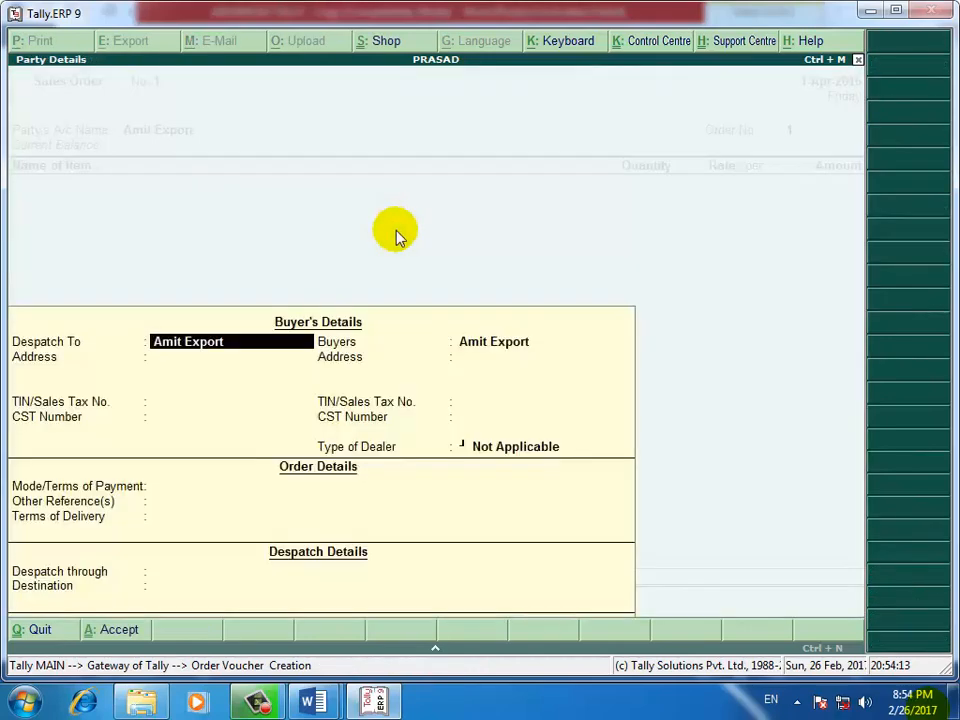
# Step: Accept the party details with Amit Export as despatch party and buyer, leaving the tax, order and despatch fields blank
pyautogui.press('Return')
pyautogui.press('Return')
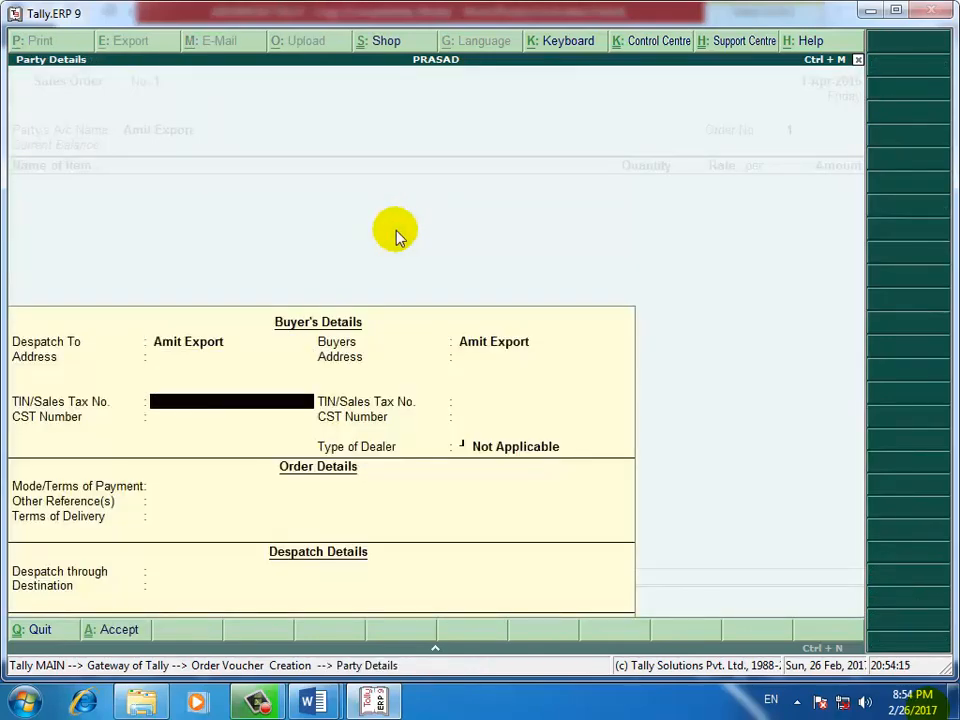
pyautogui.press('Return')
pyautogui.press('Return')
pyautogui.press('Return')
pyautogui.press('Return')
pyautogui.press('Return')
pyautogui.press('Return')
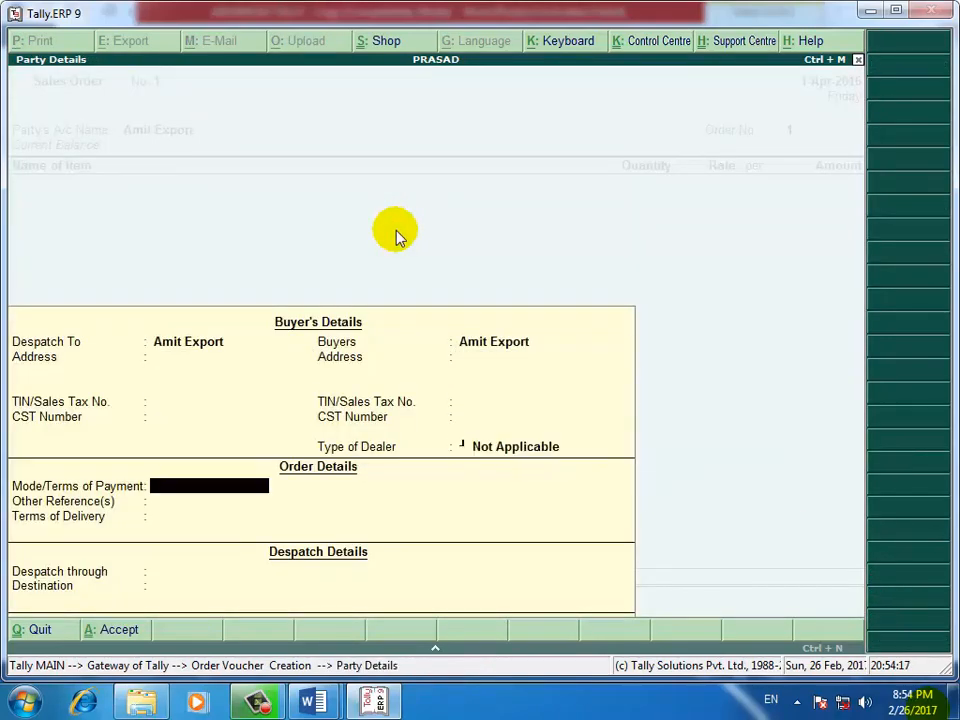
pyautogui.press('Return')
pyautogui.press('Return')
pyautogui.press('Return')
pyautogui.press('Return')
pyautogui.press('Return')
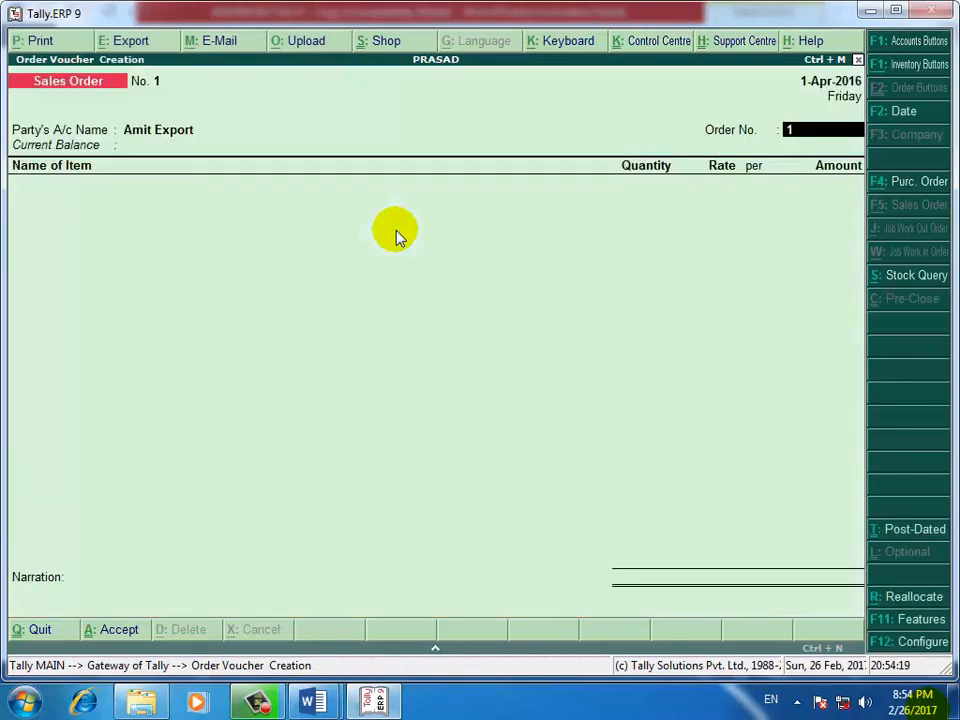
# Step: Check the order number in the Word document, return to Tally.ERP 9 and set the Order No. to SO/01
pyautogui.hotkey('alt', 'Tab')
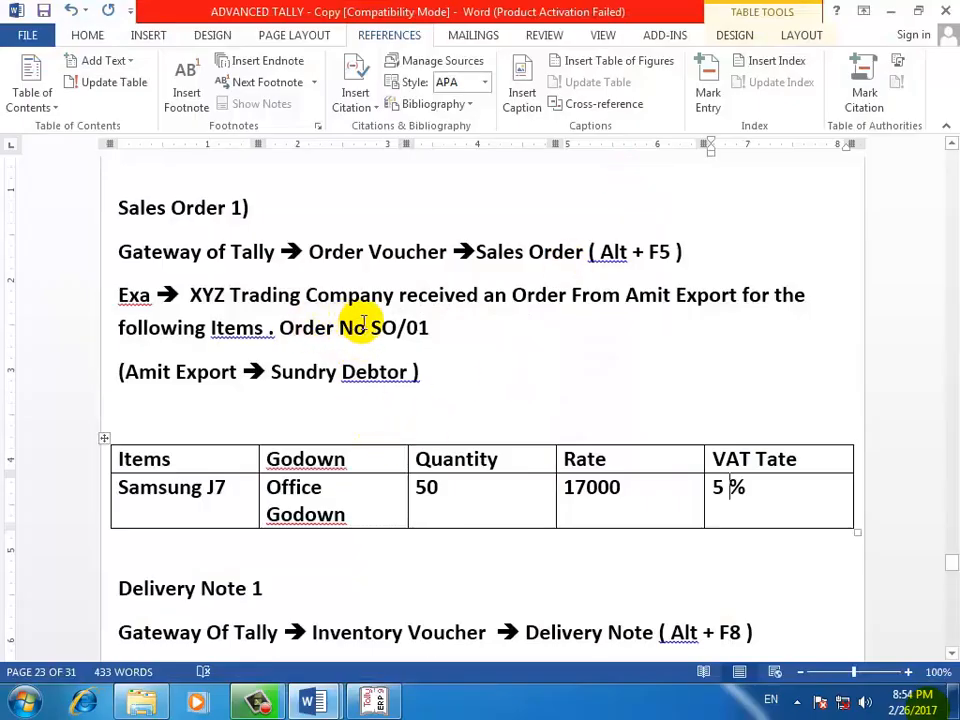
pyautogui.hotkey('alt', 'Tab')
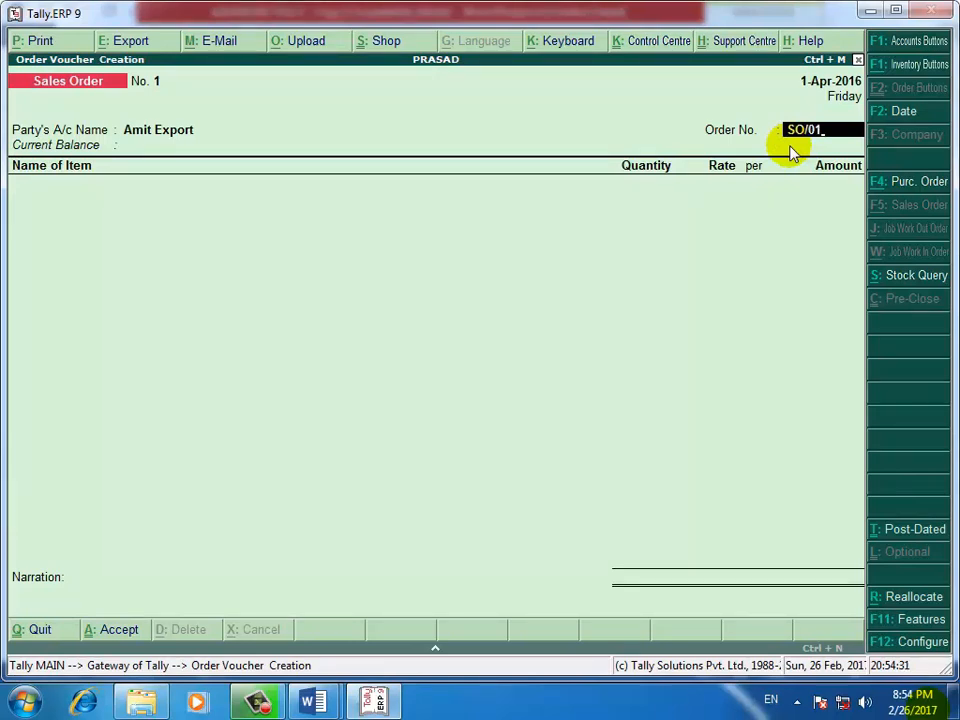
pyautogui.press('Return')
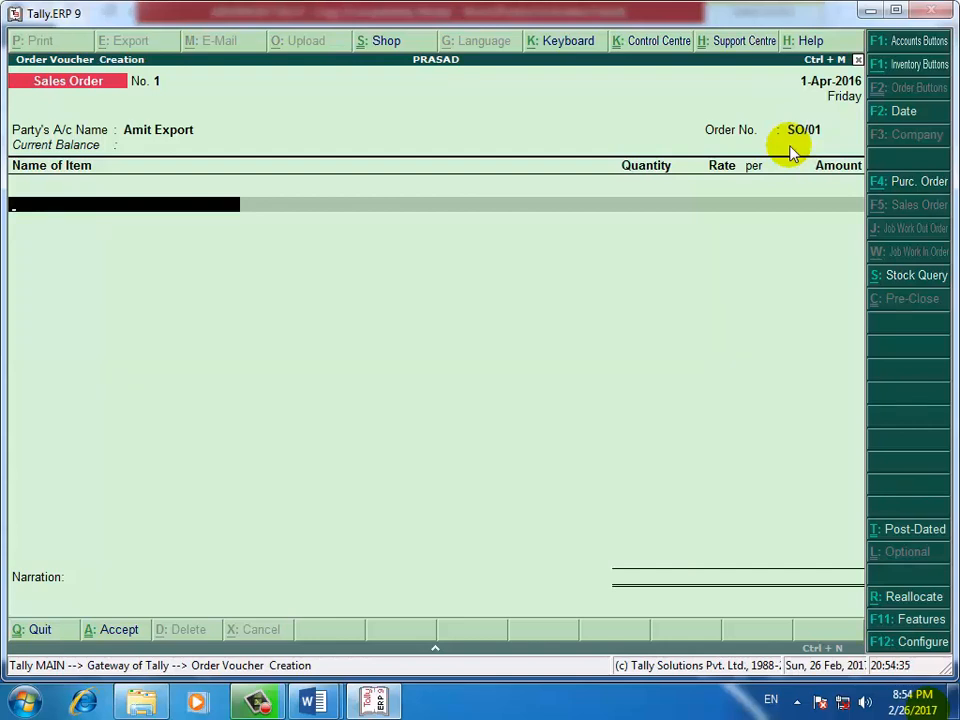
# Step: Add Samsung J7 to the order, keep the due date 1-Apr-2016 and allocate it to Office Godown
pyautogui.write('S')
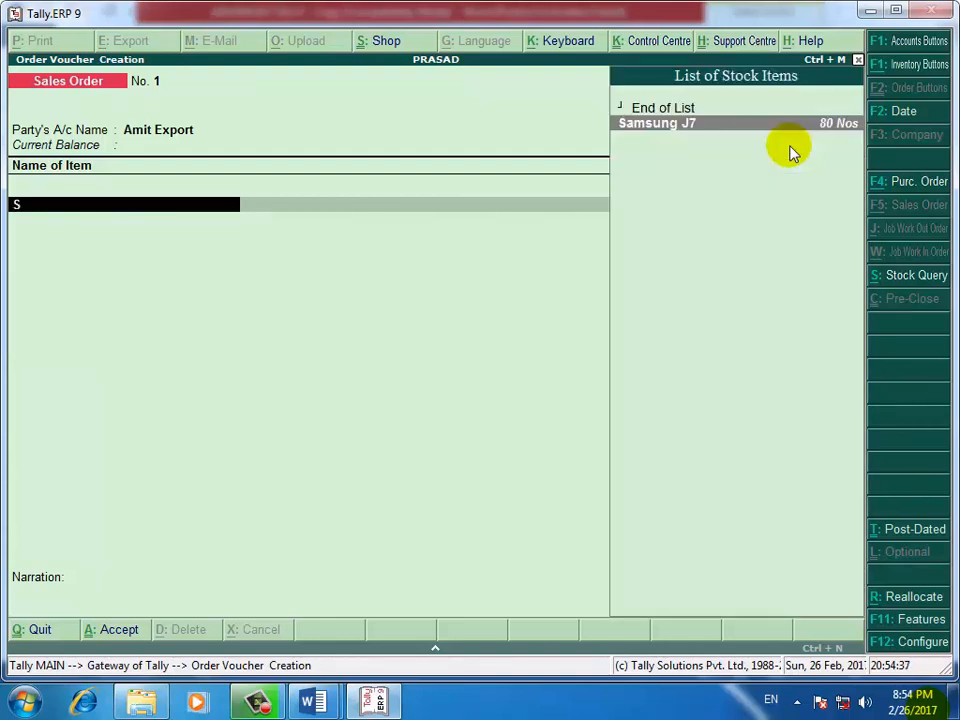
pyautogui.press('Return')
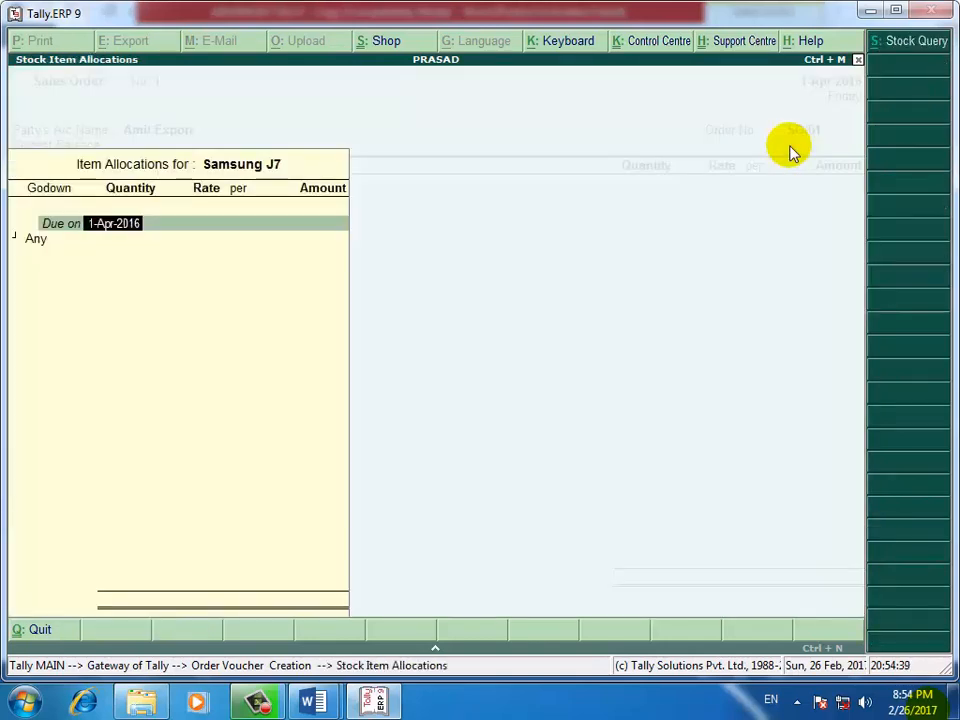
pyautogui.press('Return')
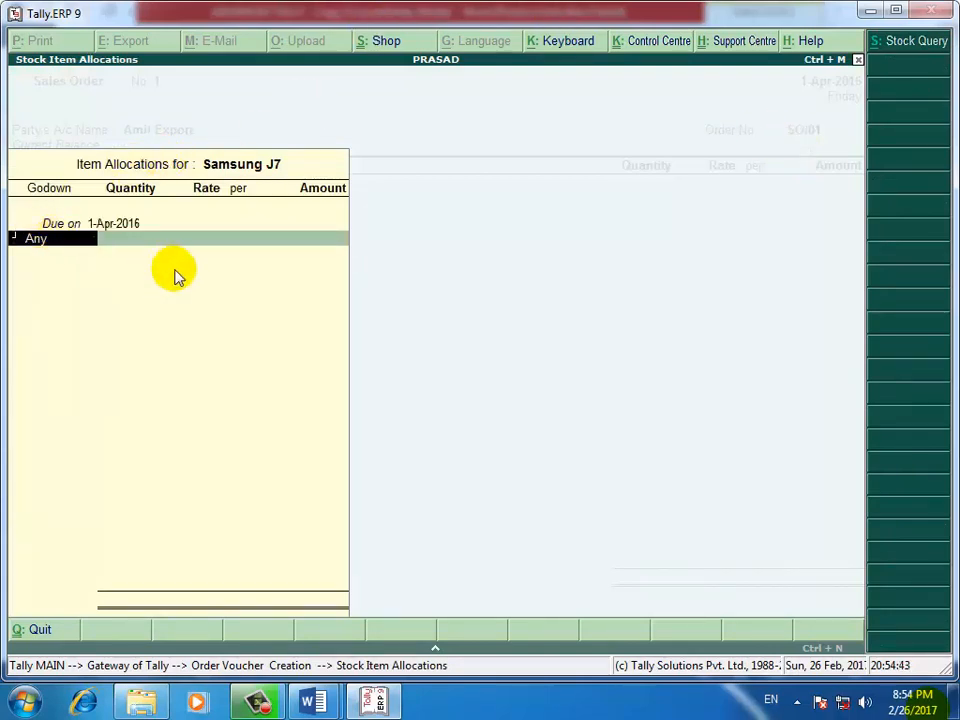
pyautogui.write('O')
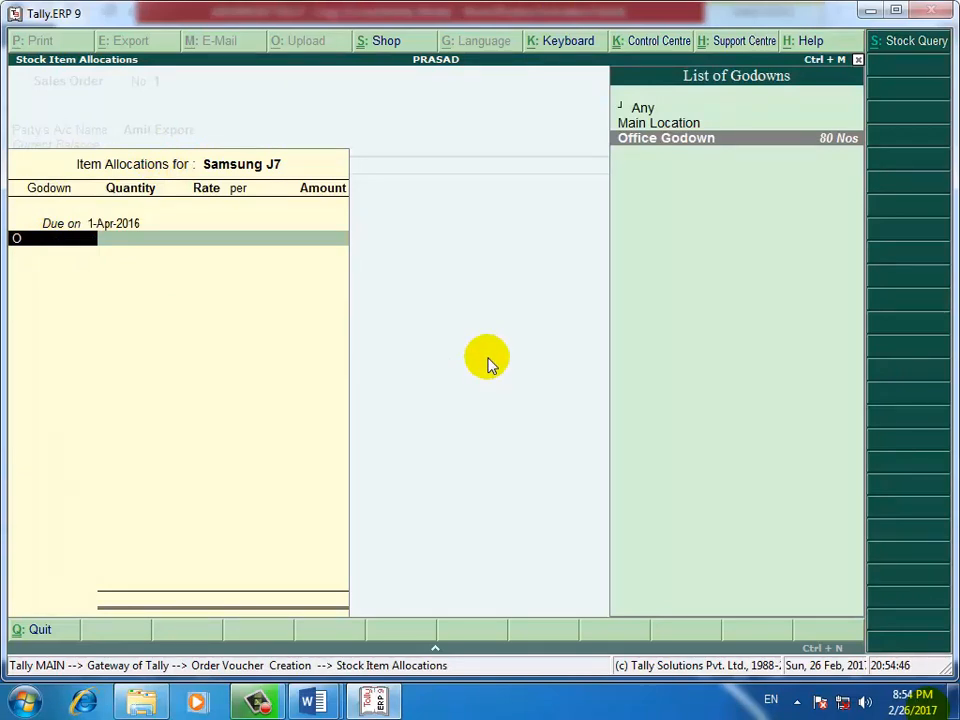
pyautogui.press('Return')
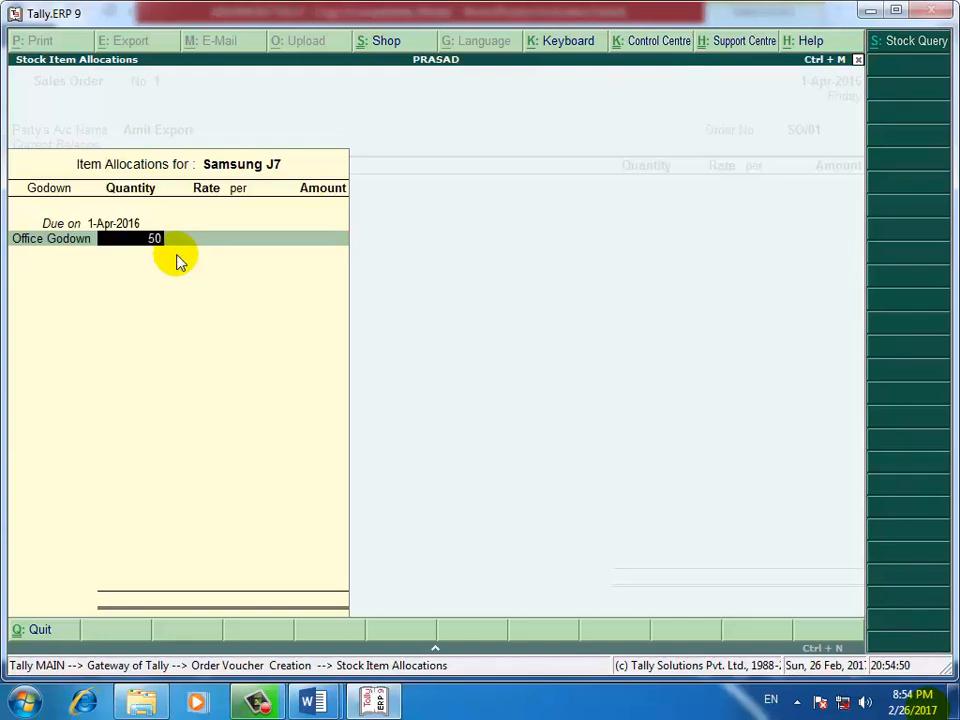
# Step: Enter a quantity of 50 Nos at a rate of 17000 for Samsung J7 and complete the item allocation
pyautogui.write('50')
pyautogui.press('Return')
pyautogui.write('1')
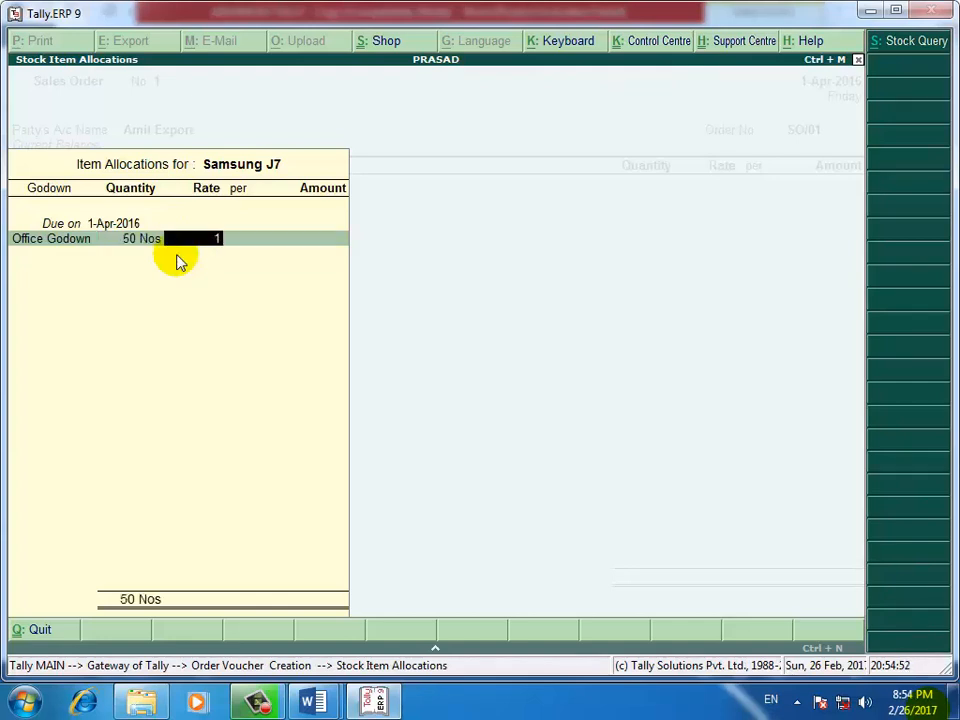
pyautogui.write('7000')
pyautogui.press('Return')
pyautogui.press('Return')
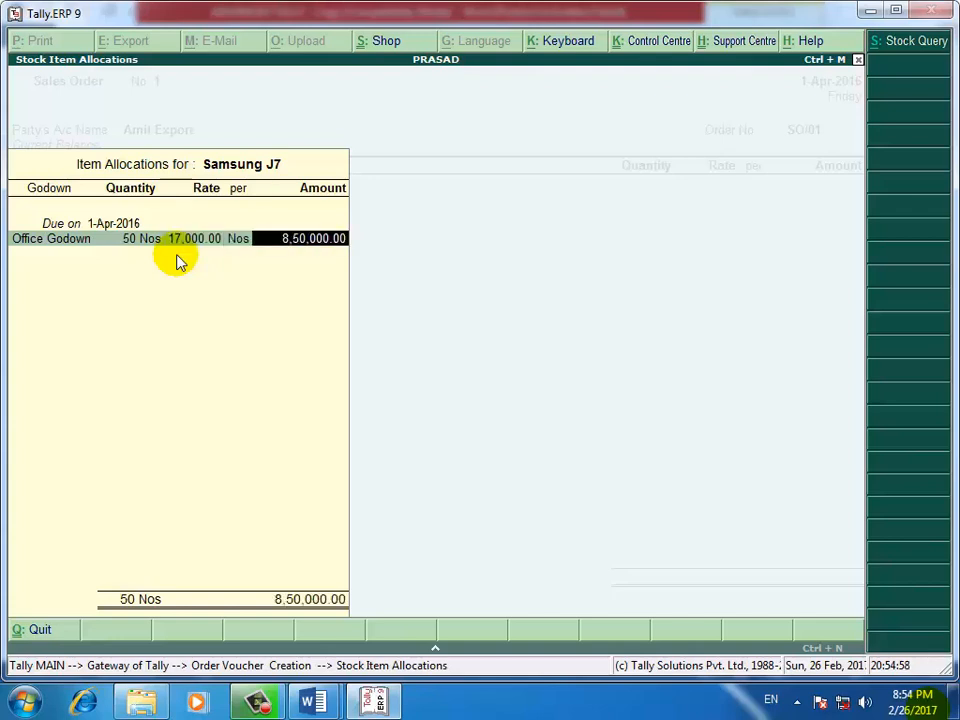
pyautogui.press('Return')
pyautogui.press('Return')
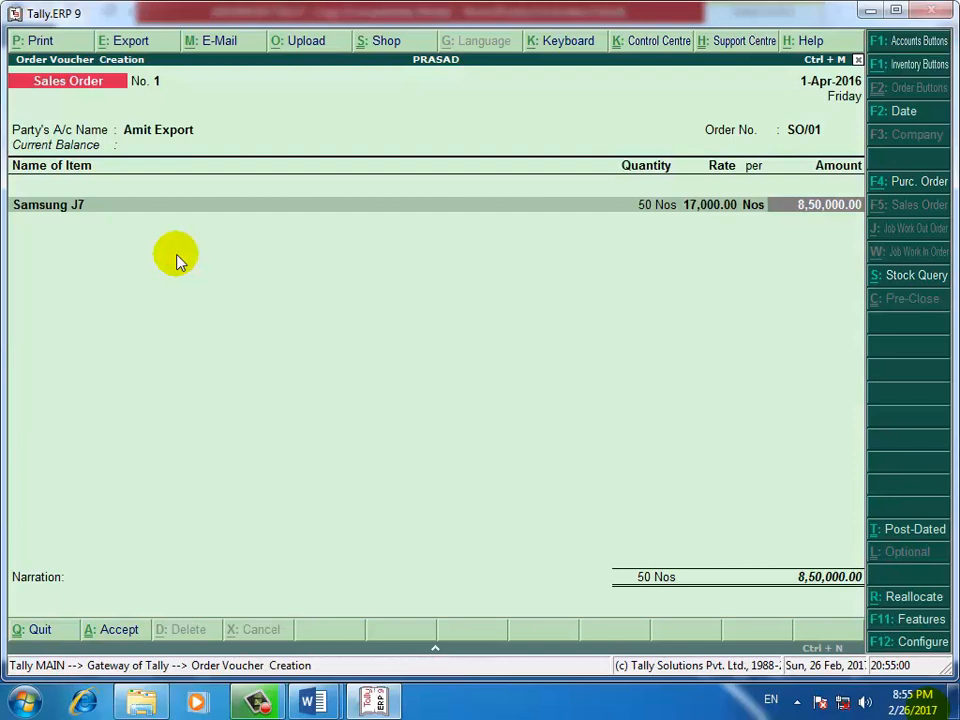
# Step: Allocate the Samsung J7 amount to the Sales A/c ledger with the VAT class Sales @ 5%
pyautogui.press('Return')
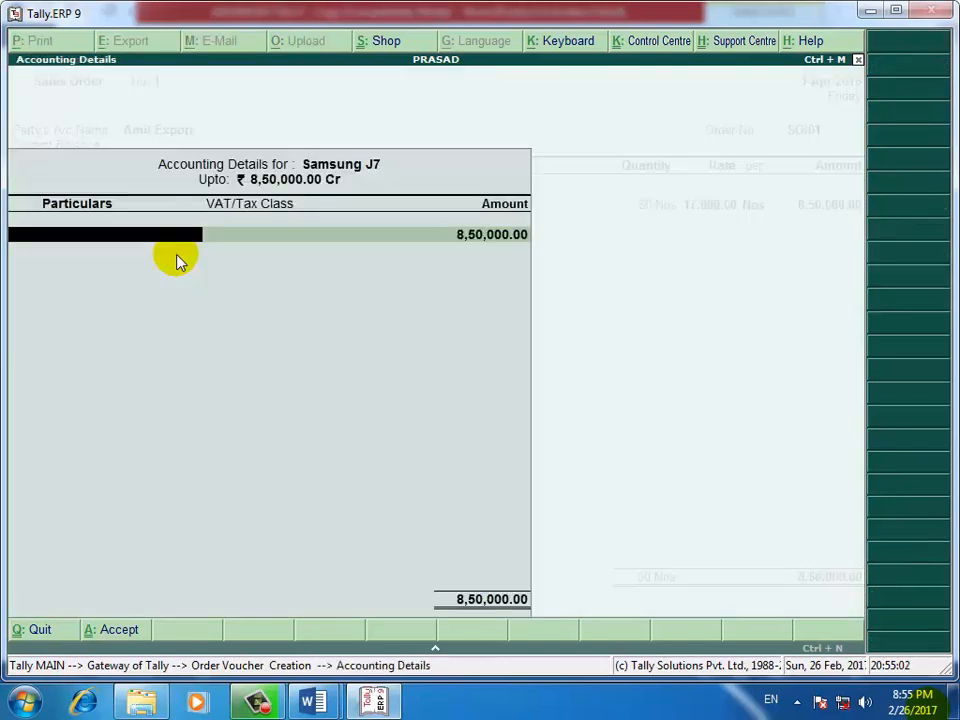
pyautogui.write('S')
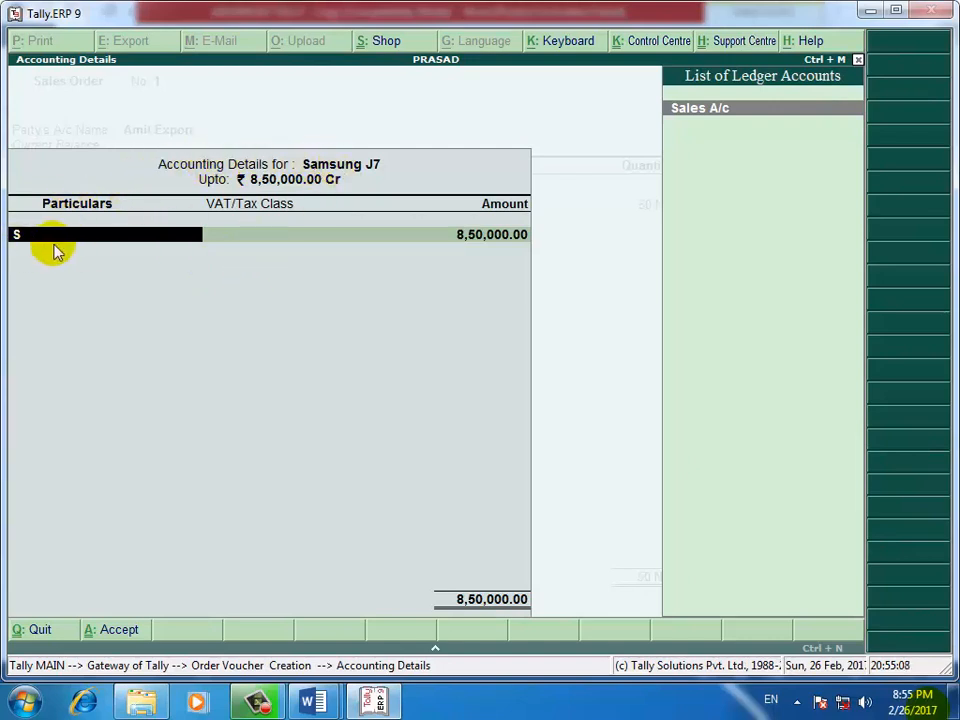
pyautogui.press('Return')
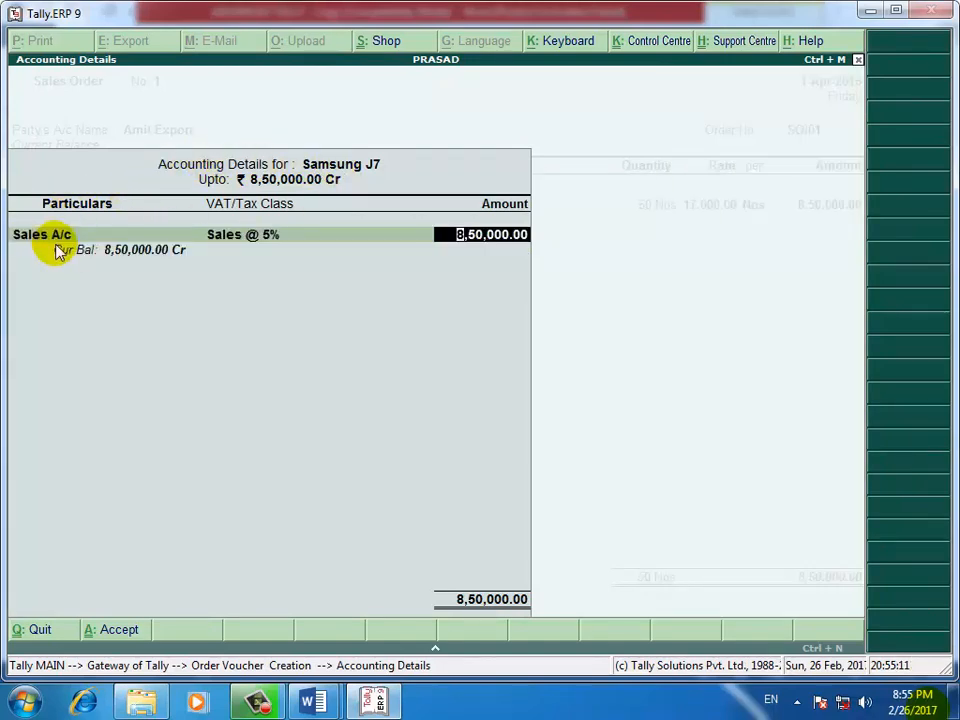
pyautogui.press('Return')
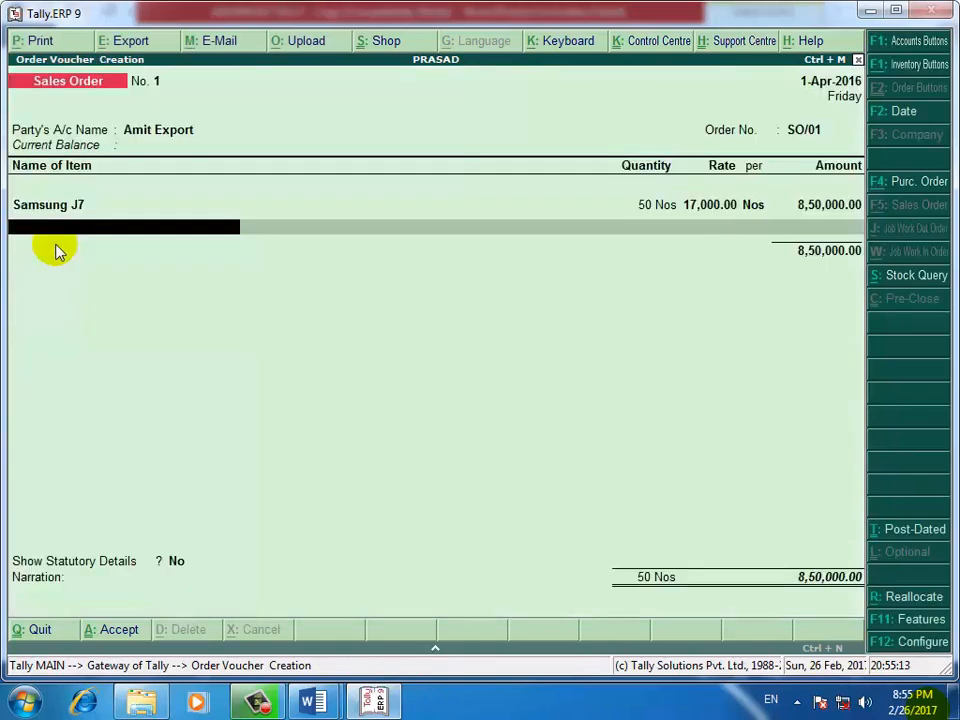
# Step: End the item list, leave statutory details at No and the narration blank, and save the sales order
pyautogui.press('Return')
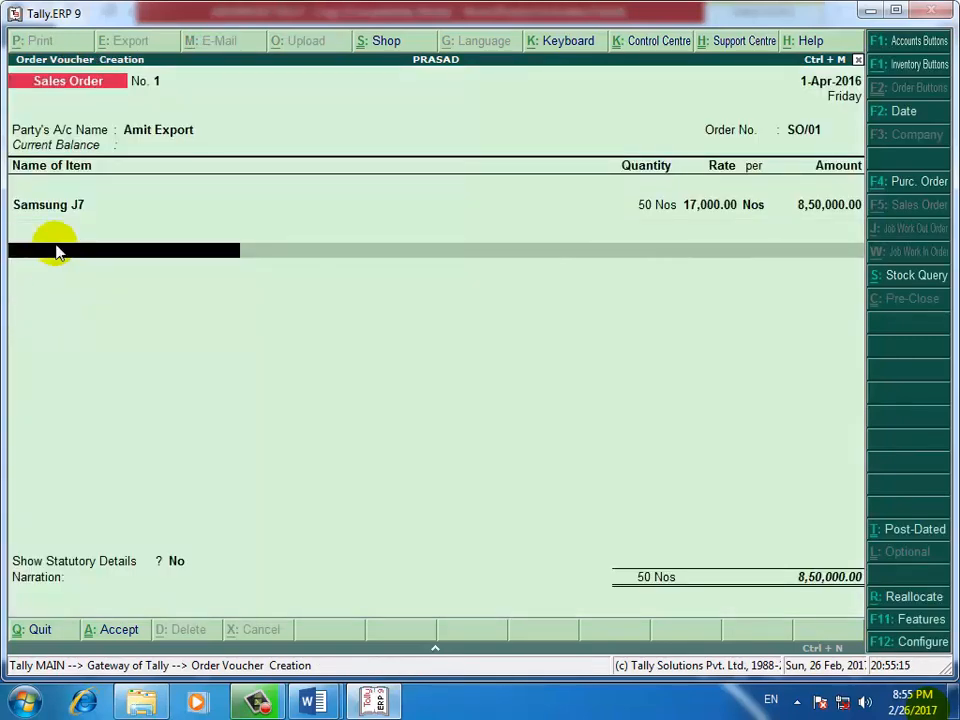
pyautogui.press('Return')
pyautogui.press('Return')
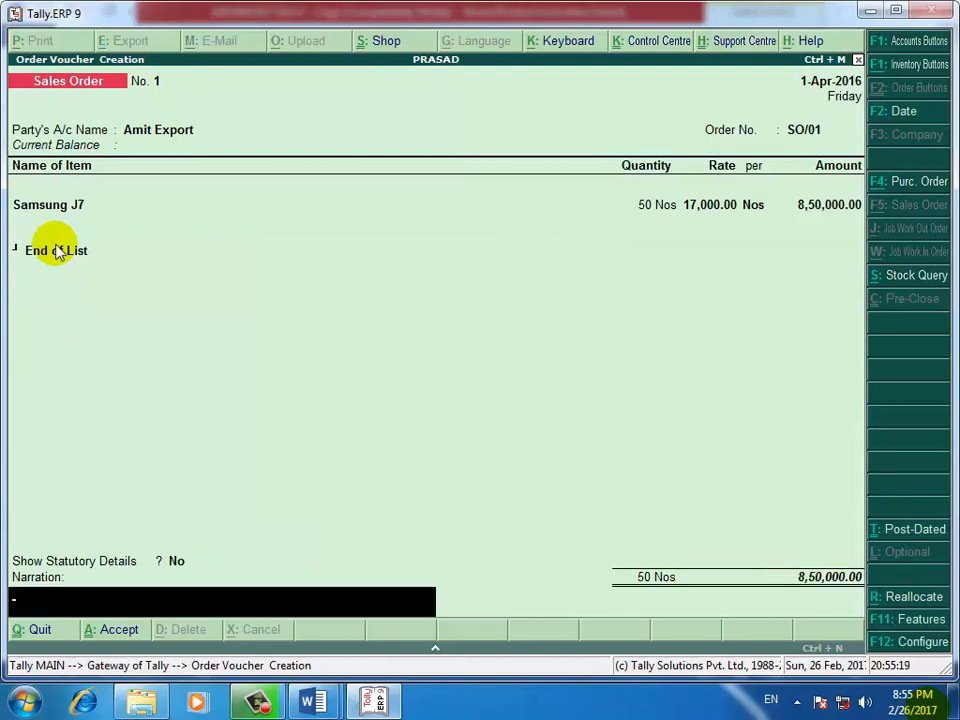
pyautogui.press('Return')
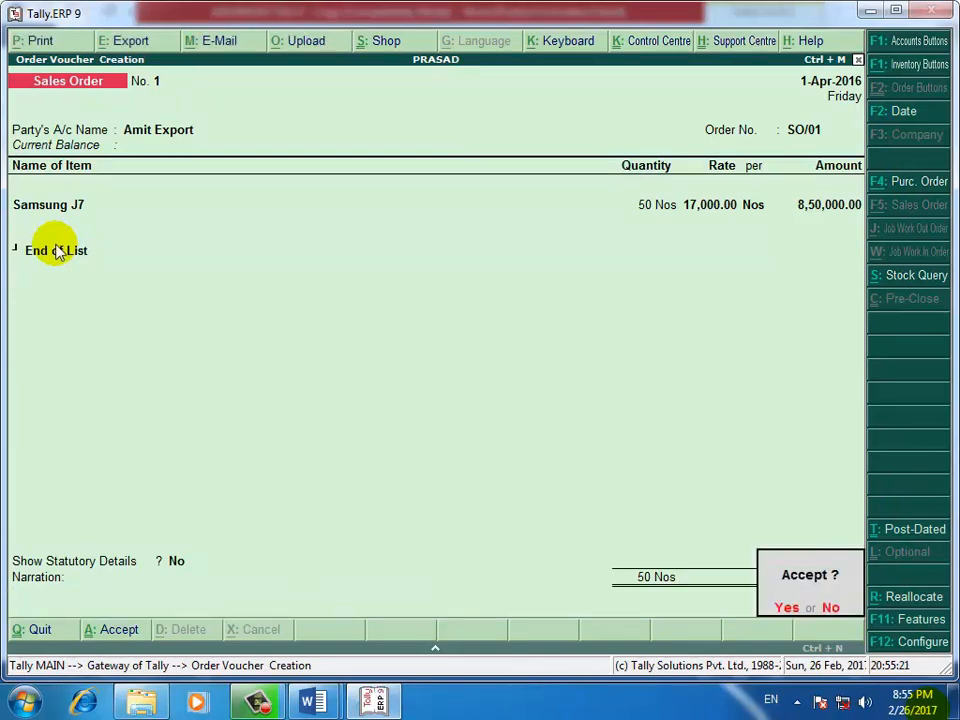
pyautogui.press('Return')
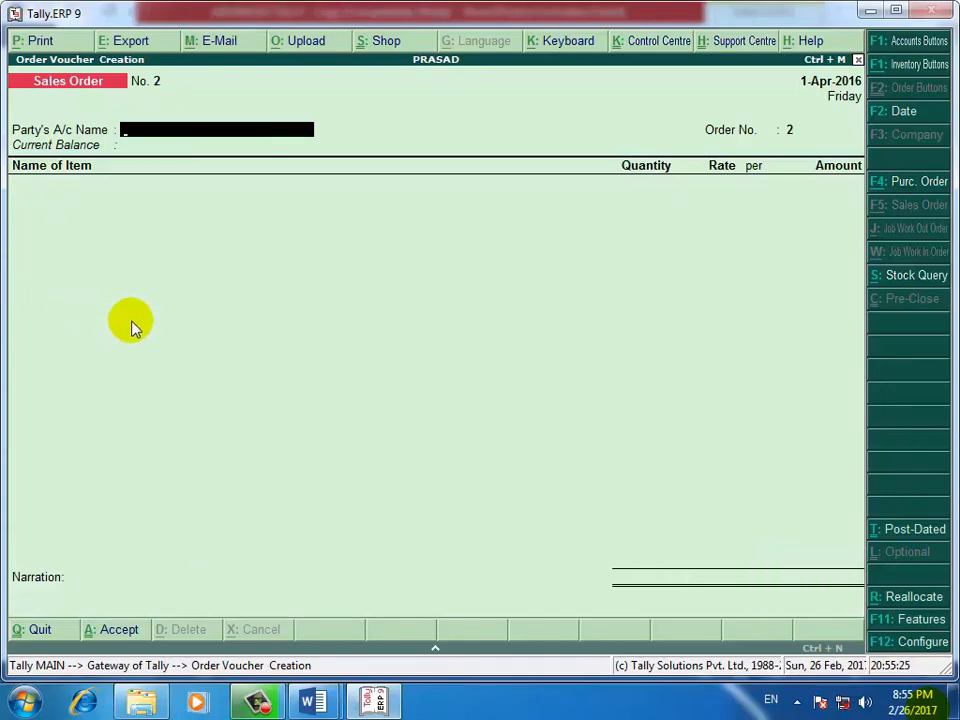
# Step: Leave order entry and open the Stock Summary in detailed view to examine the Samsung J7 closing quantity
pyautogui.press('Escape')
pyautogui.press('Return')
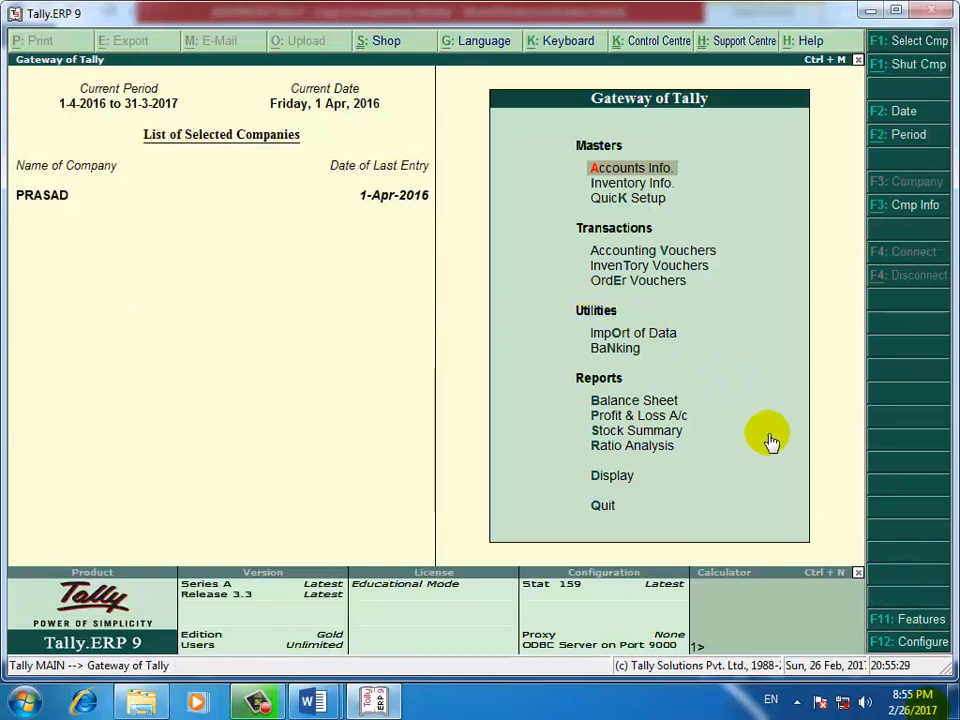
pyautogui.press('Down')
pyautogui.press('Down')
pyautogui.press('Down')
pyautogui.press('Down')
pyautogui.press('Down')
pyautogui.press('Down')
pyautogui.press('Down')
pyautogui.press('Down')
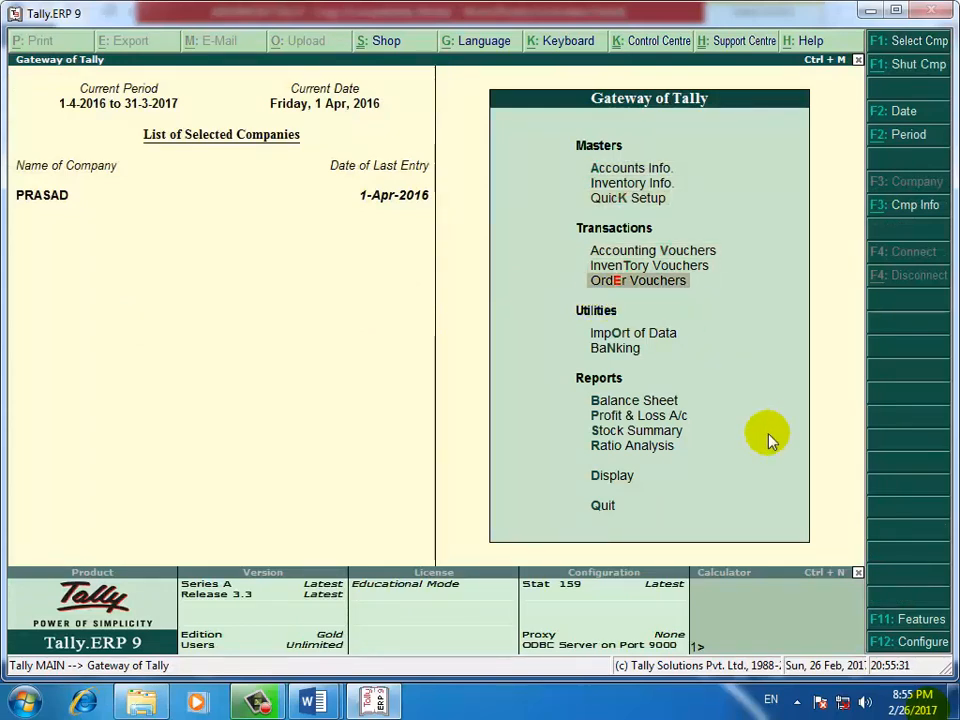
pyautogui.press('Down')
pyautogui.press('Down')
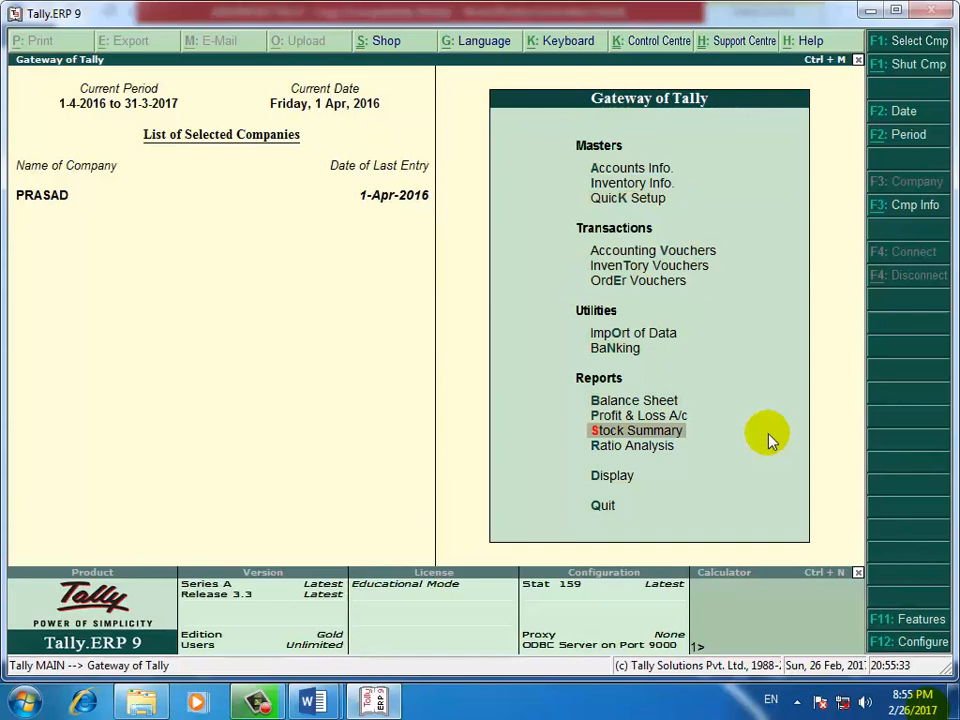
pyautogui.press('Return')
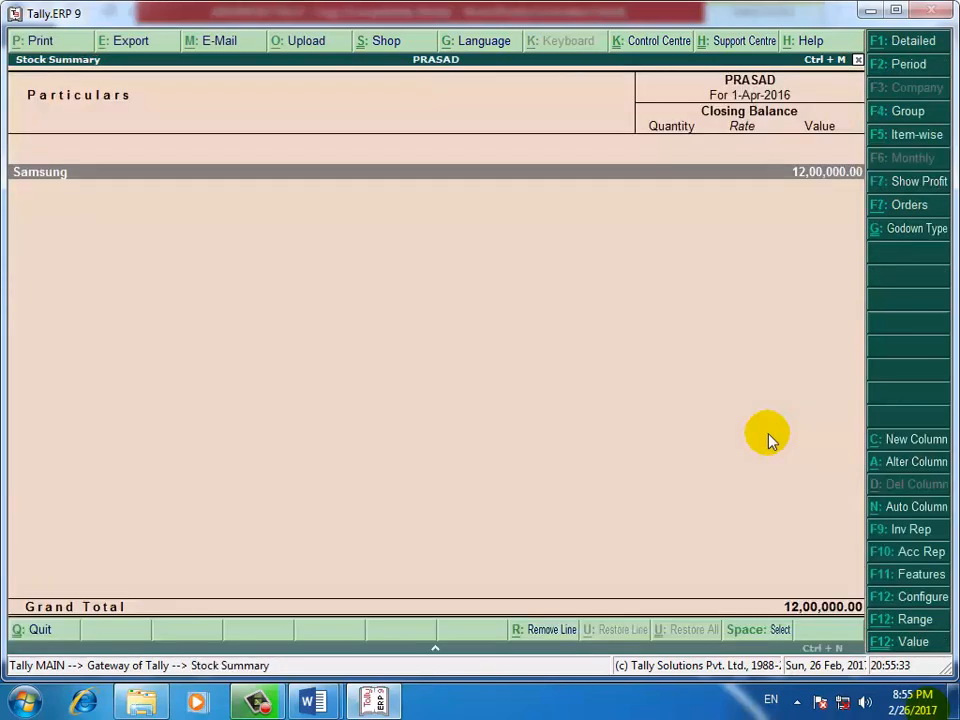
pyautogui.click(913, 42)
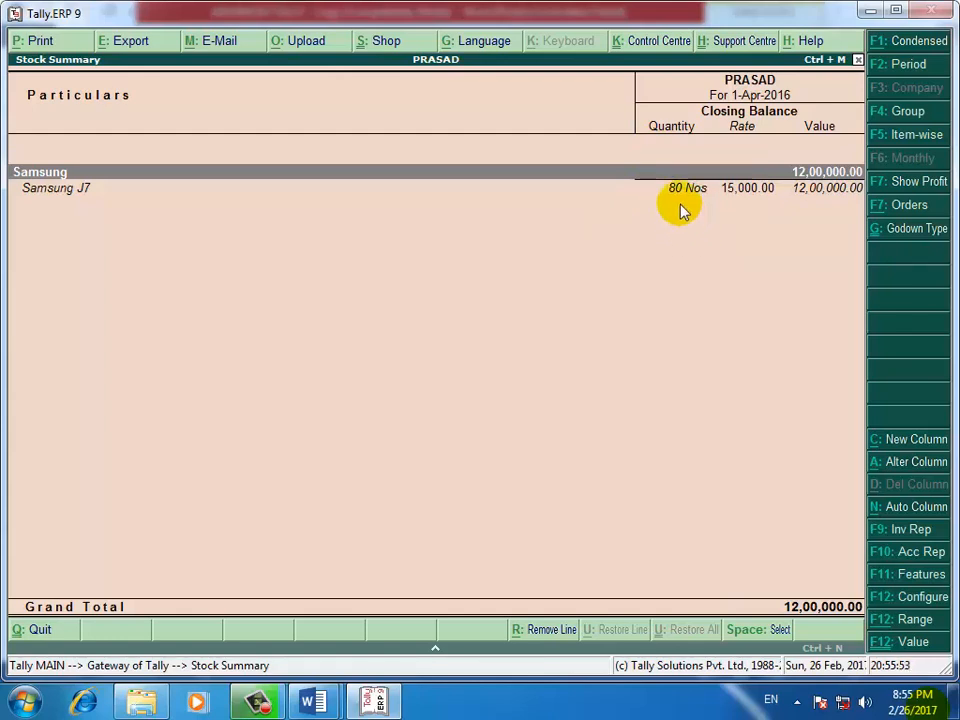
pyautogui.click(262, 704)
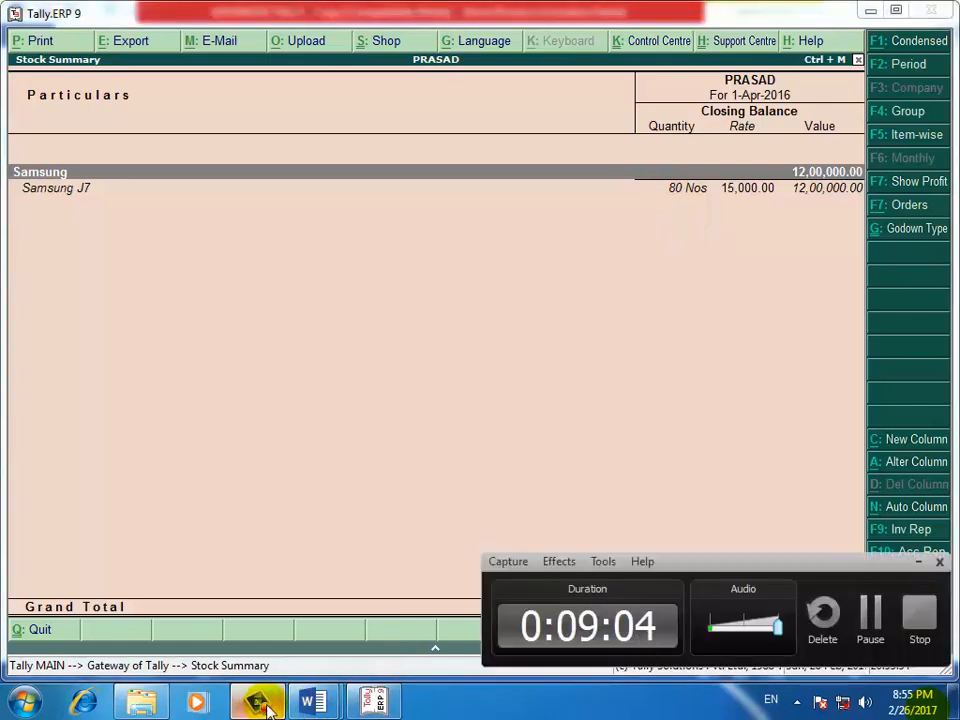
# Step: Leave the Stock Summary and open the Balance Sheet in detailed view to examine closing stock and sundry debtors
pyautogui.click(918, 562)
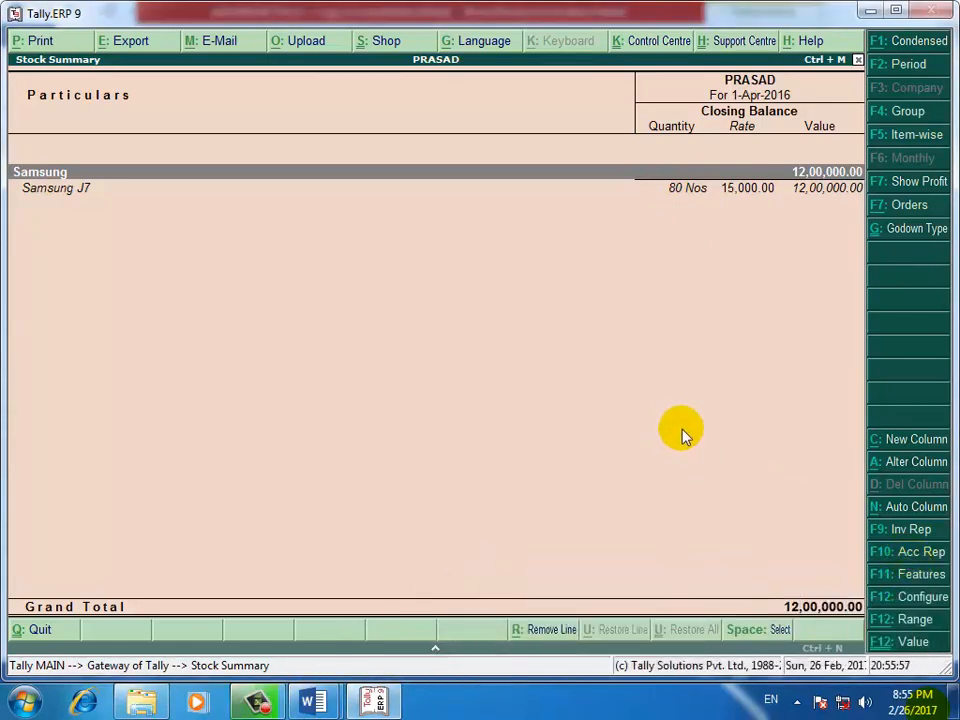
pyautogui.press('Escape')
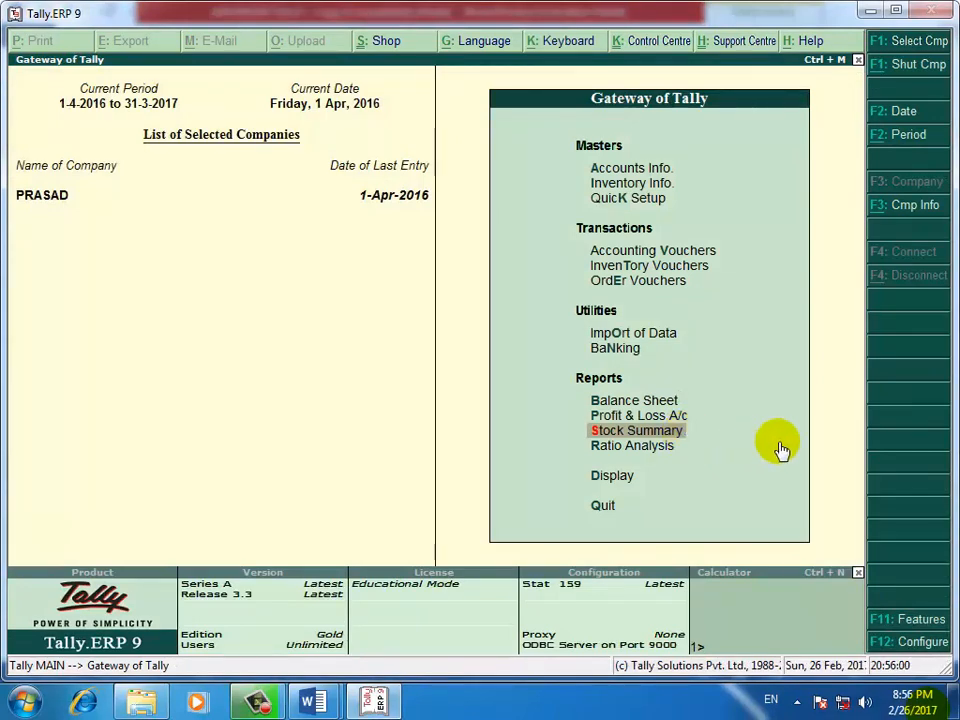
pyautogui.press('Down')
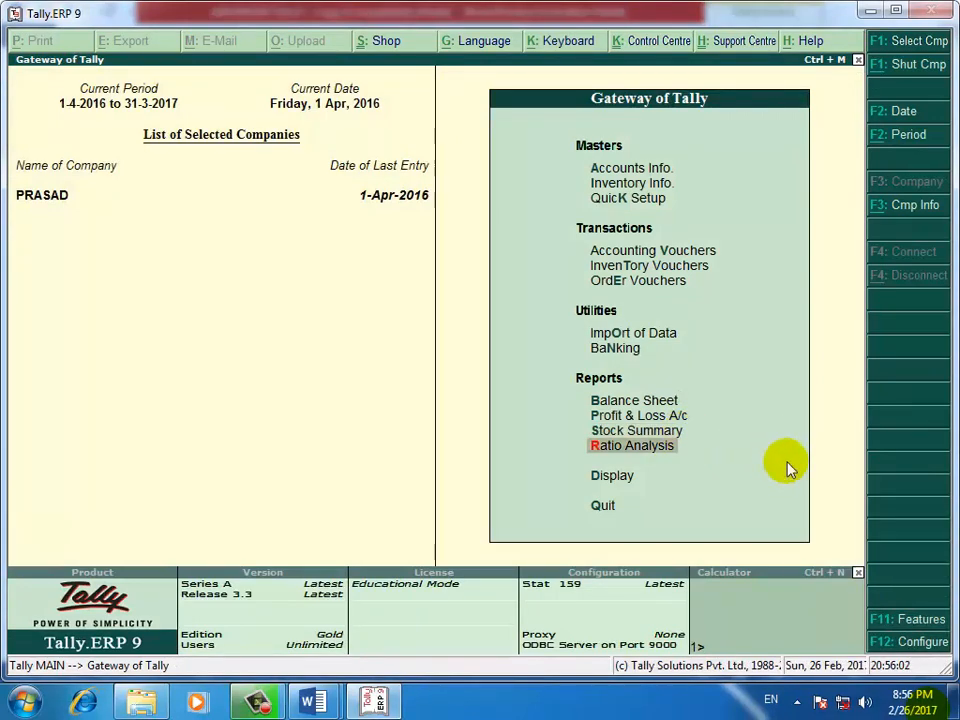
pyautogui.press('Up')
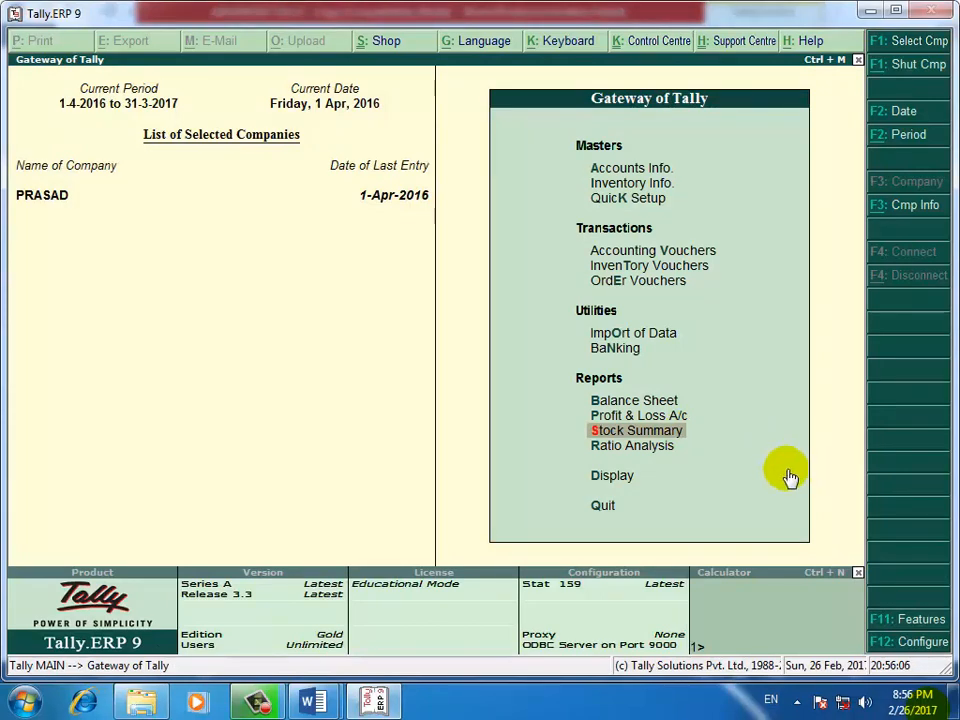
pyautogui.press('Up')
pyautogui.press('Up')
pyautogui.press('Up')
pyautogui.press('Down')
pyautogui.press('Down')
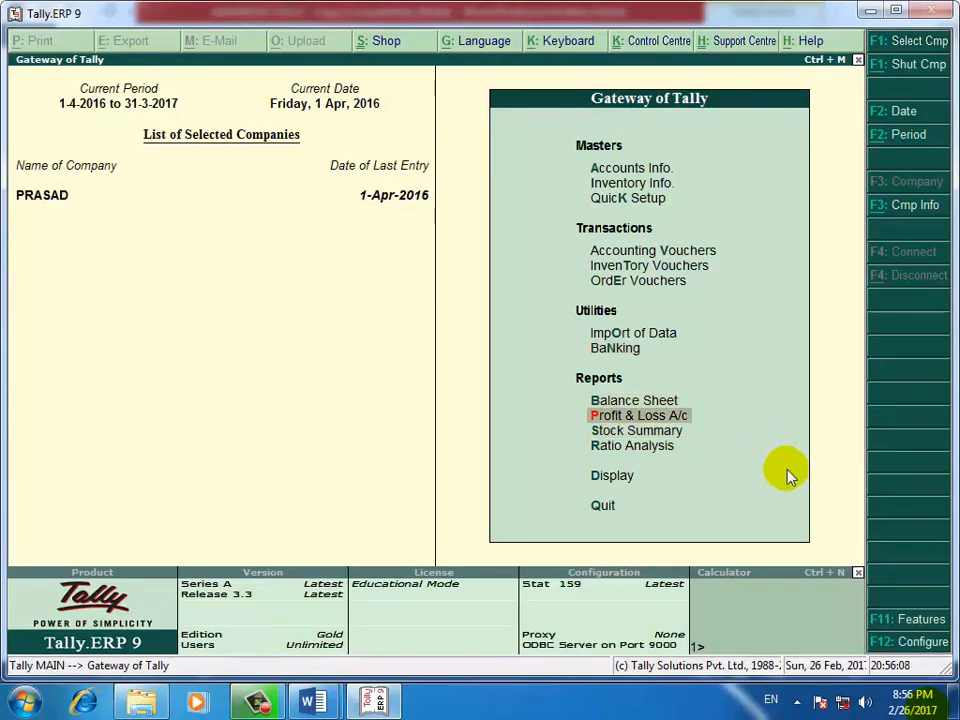
pyautogui.press('Up')
pyautogui.press('Return')
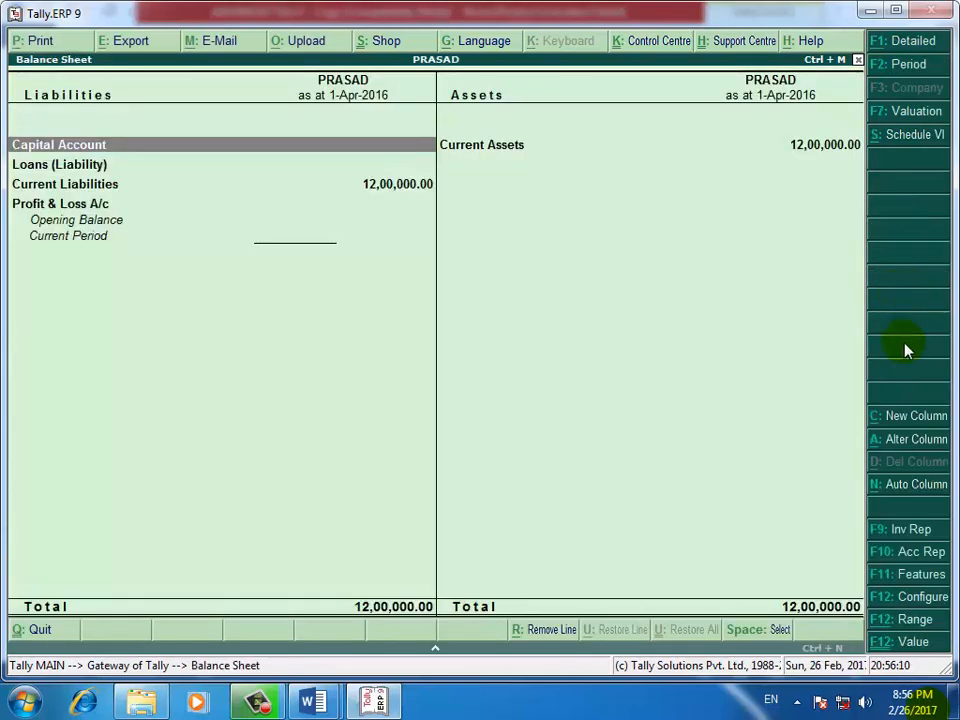
pyautogui.click(915, 44)
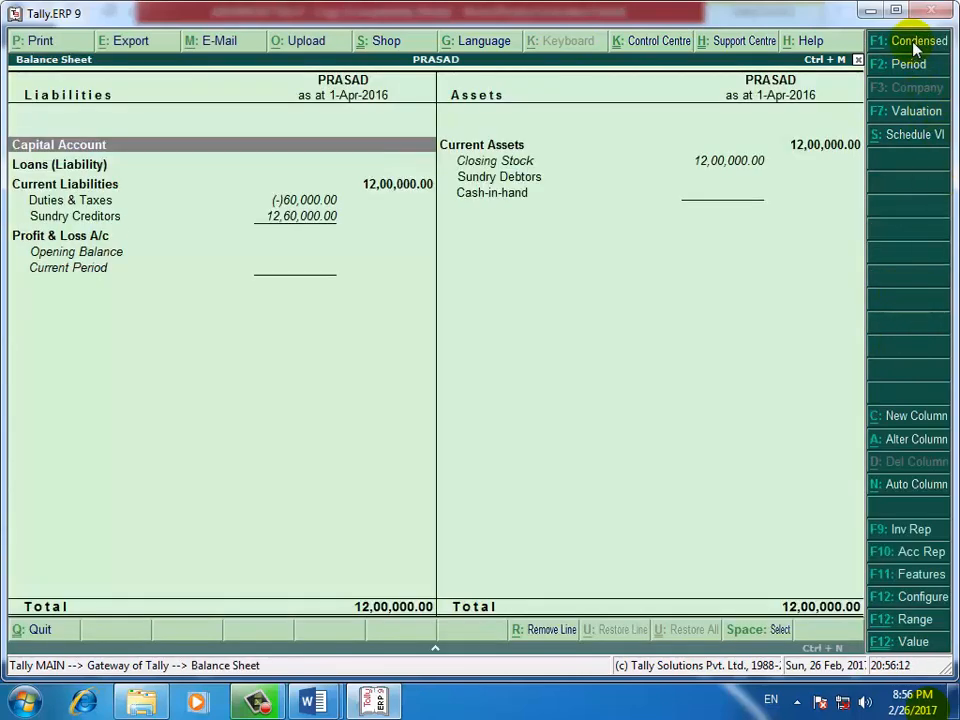
pyautogui.press('Escape')
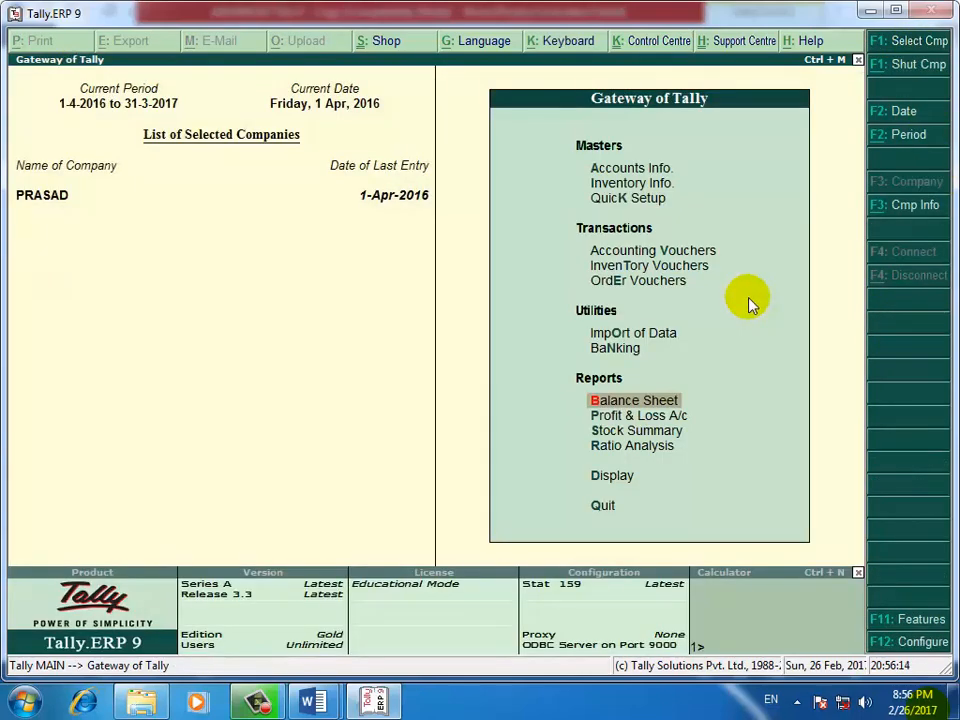
# Step: Open the Profit & Loss A/c in detailed view, examine the sales accounts and closing stock, and return to the Gateway of Tally
pyautogui.press('Down')
pyautogui.press('Down')
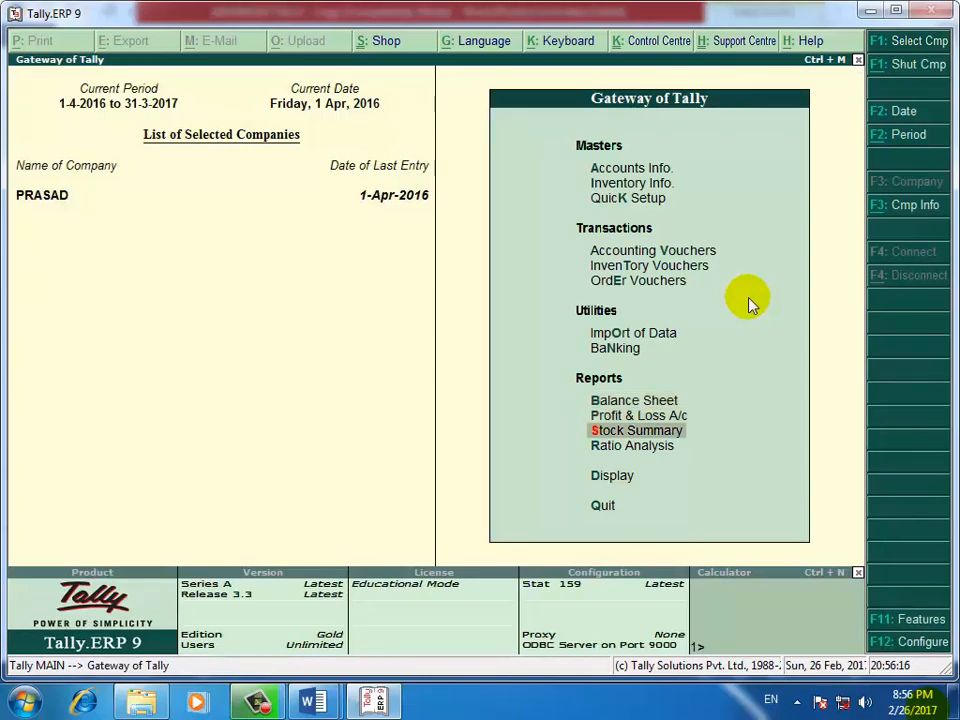
pyautogui.press('Up')
pyautogui.press('Return')
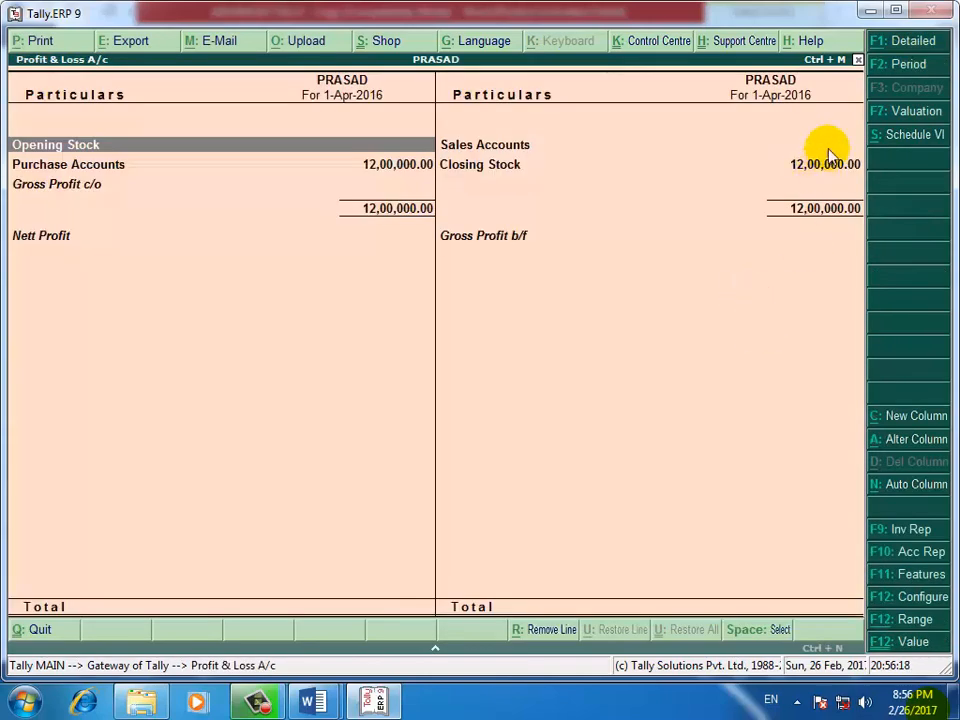
pyautogui.click(916, 42)
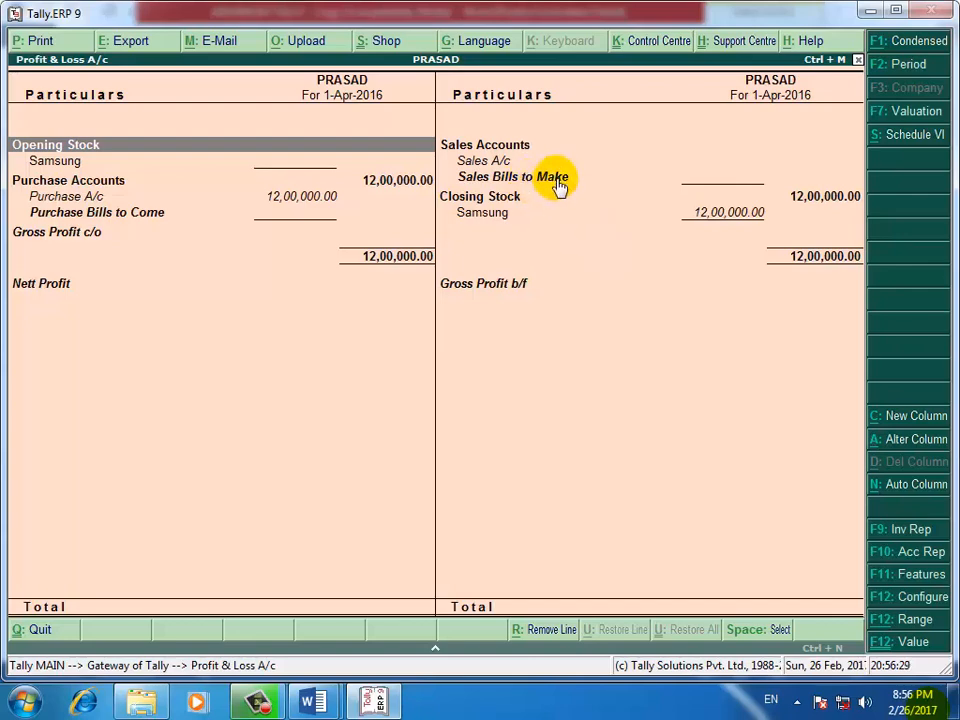
pyautogui.press('Escape')
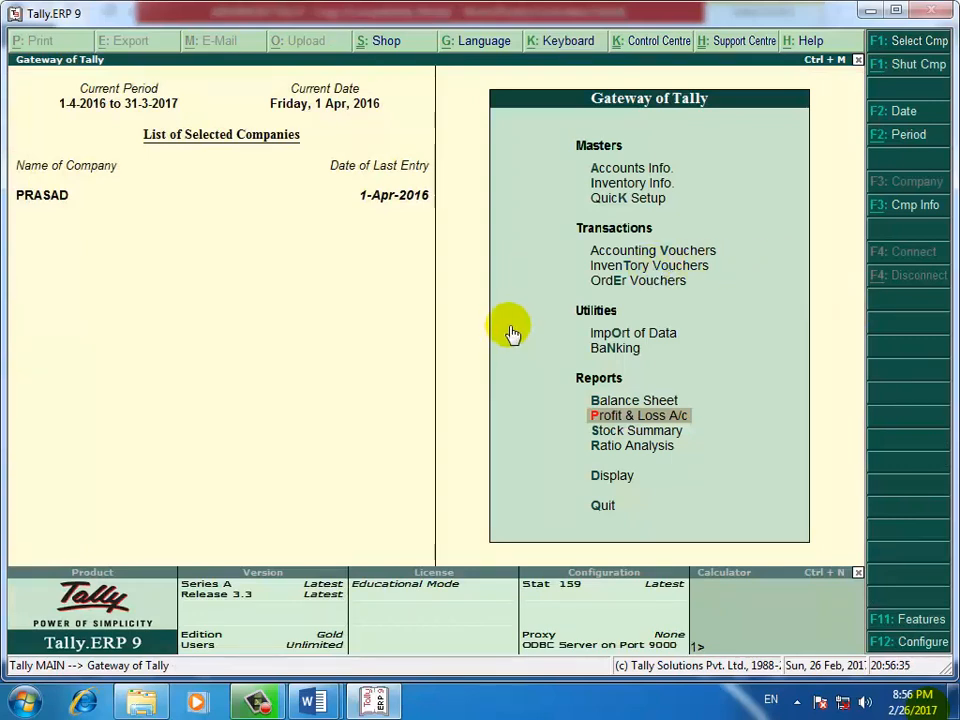
# Step: Switch to the ADVANCED TALLY document in Word and read the Delivery Note 1 exercise for Amit Exports
pyautogui.moveTo(313, 698)
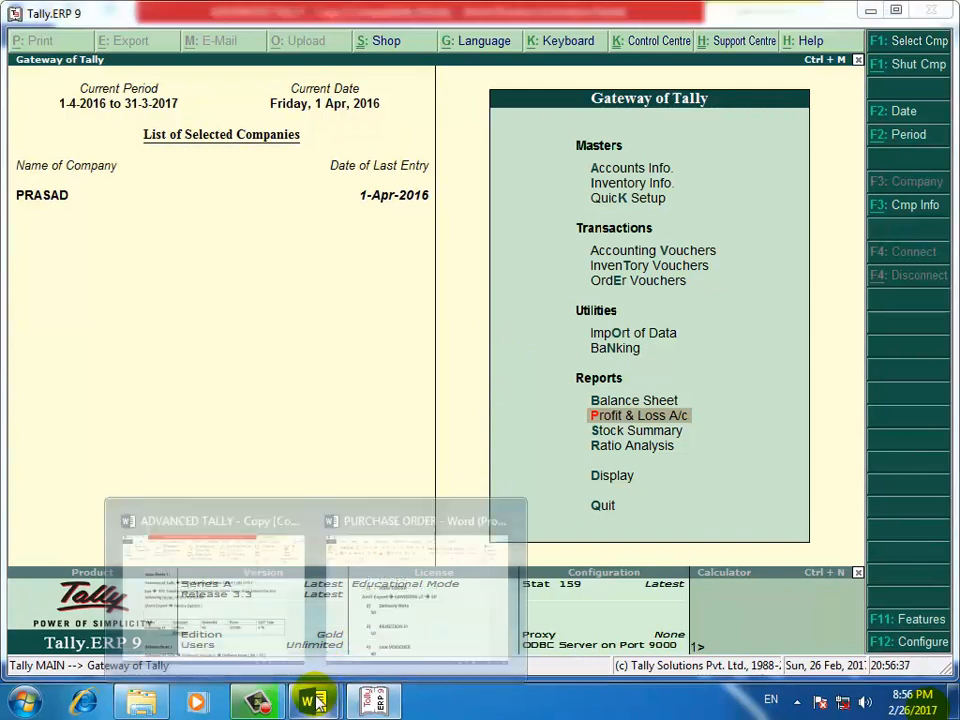
pyautogui.click(220, 583)
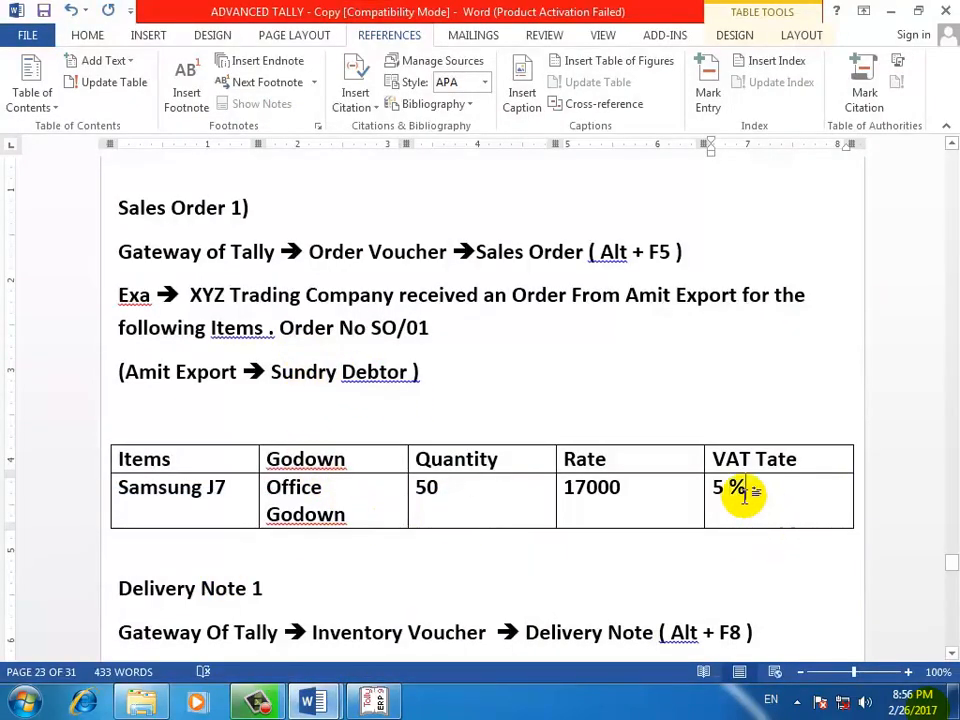
pyautogui.moveTo(735, 491); pyautogui.dragTo(596, 478)
pyautogui.scroll(-2, 556, 462)
pyautogui.scroll(-6, 556, 462)
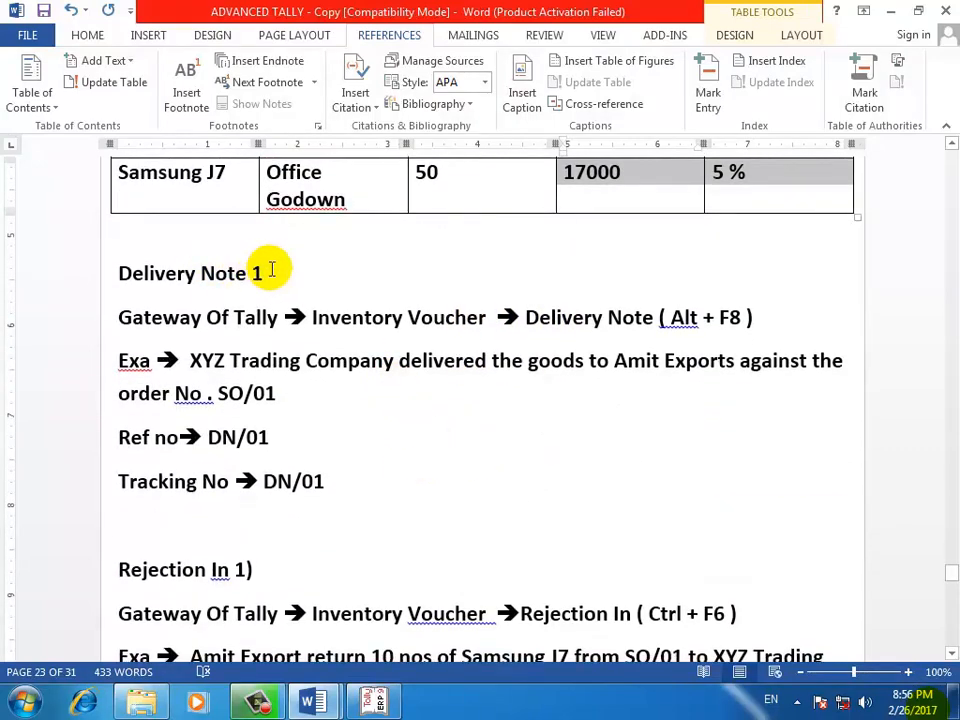
pyautogui.moveTo(272, 268); pyautogui.dragTo(133, 274)
pyautogui.click(219, 334)
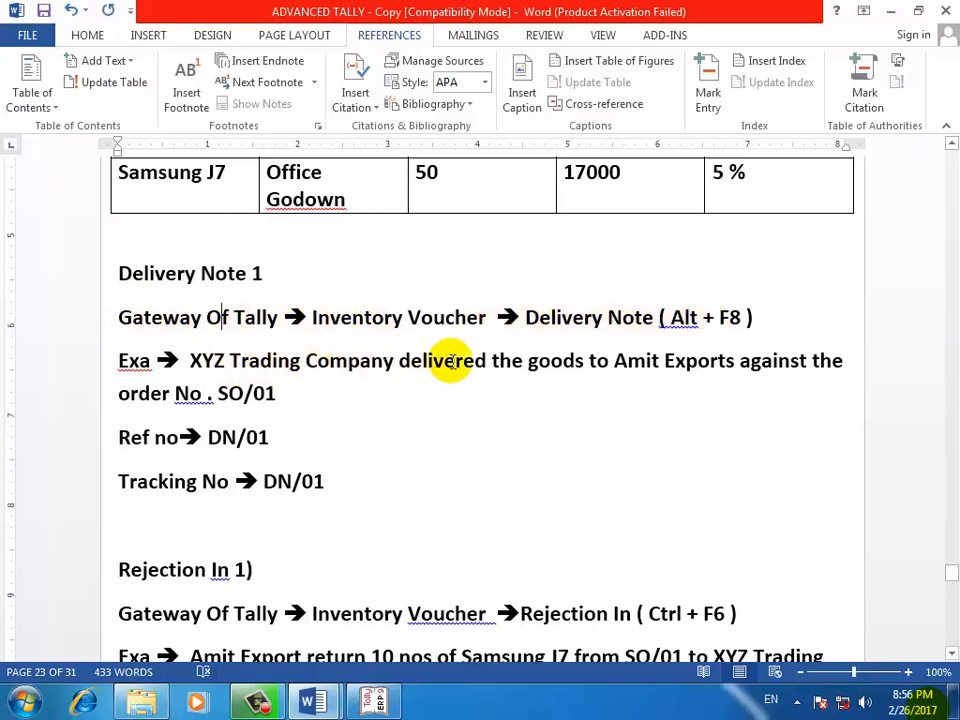
pyautogui.moveTo(614, 362); pyautogui.dragTo(712, 362)
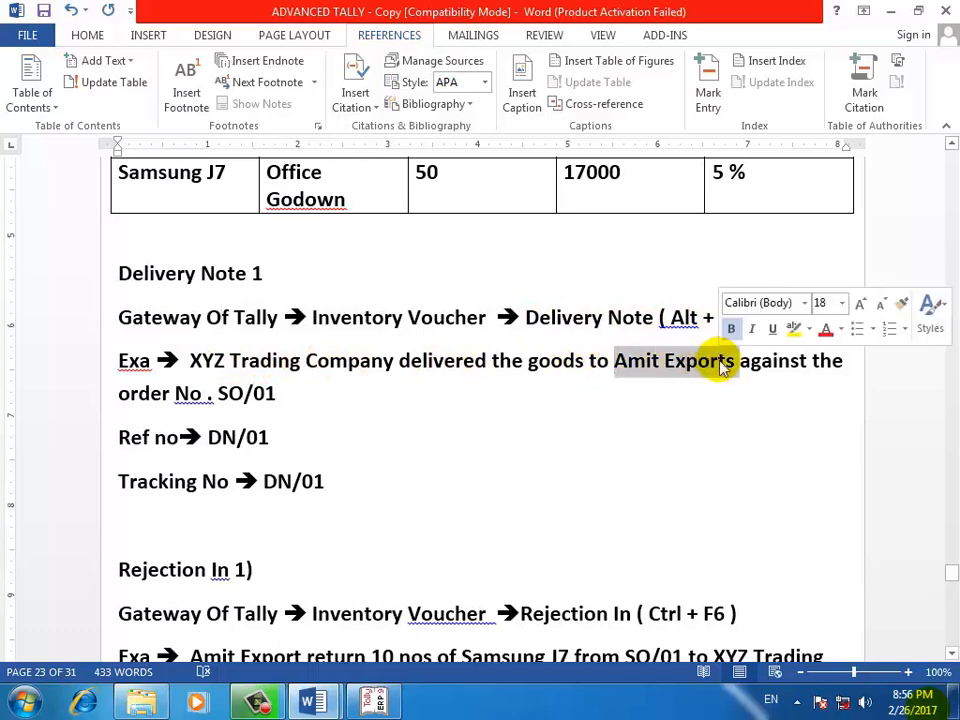
pyautogui.click(712, 362)
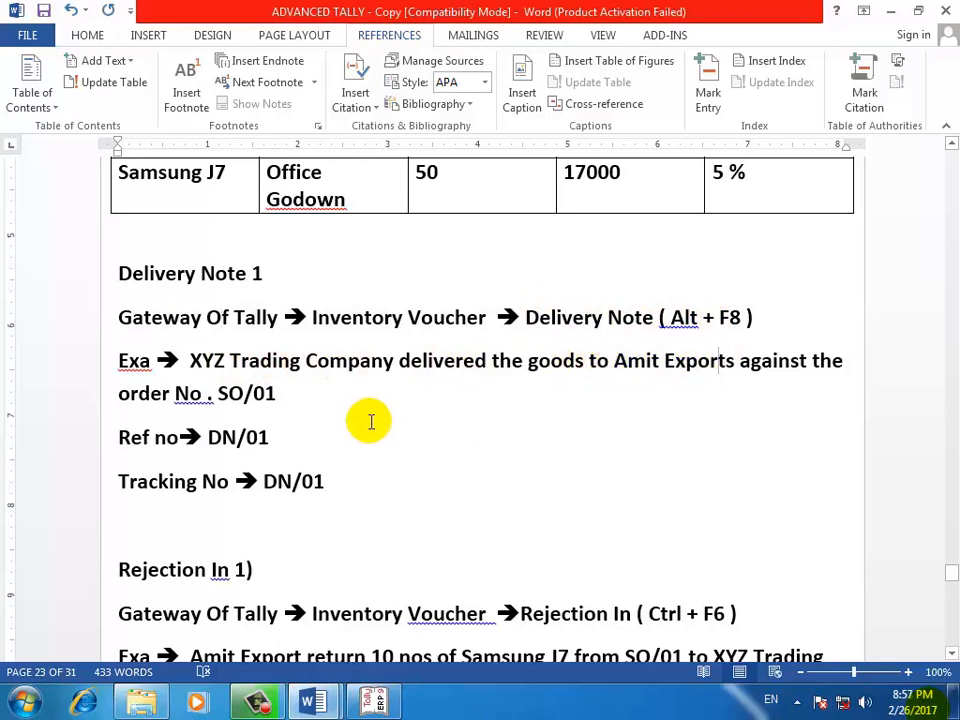
# Step: Compare the Sales Order 1 details with the order, reference and tracking numbers given in the Delivery Note 1 exercise
pyautogui.scroll(2, 410, 370)
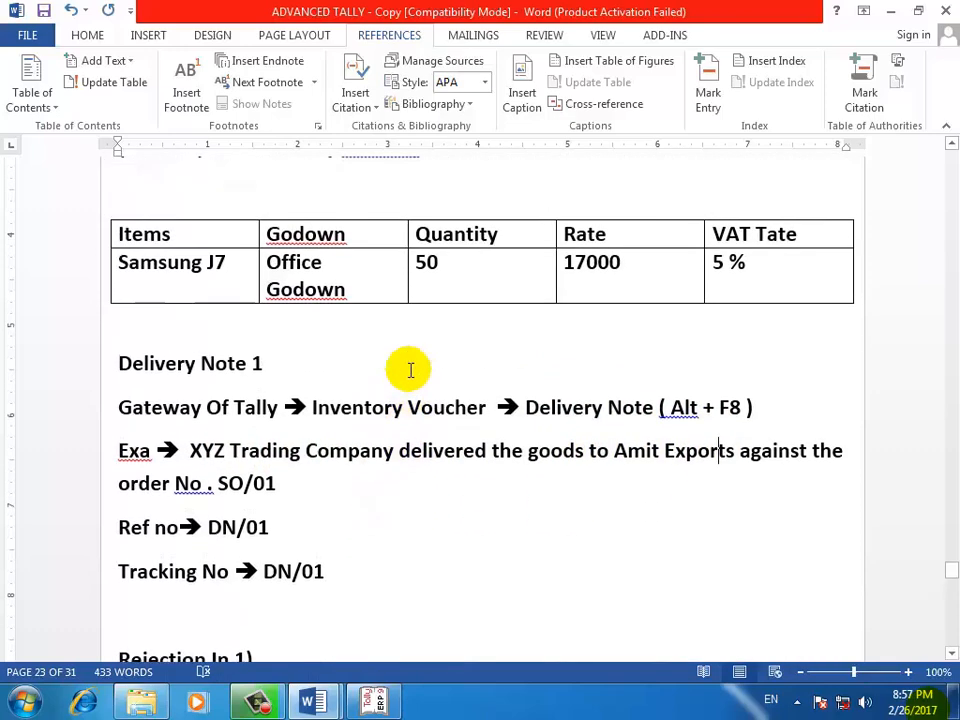
pyautogui.scroll(5, 410, 370)
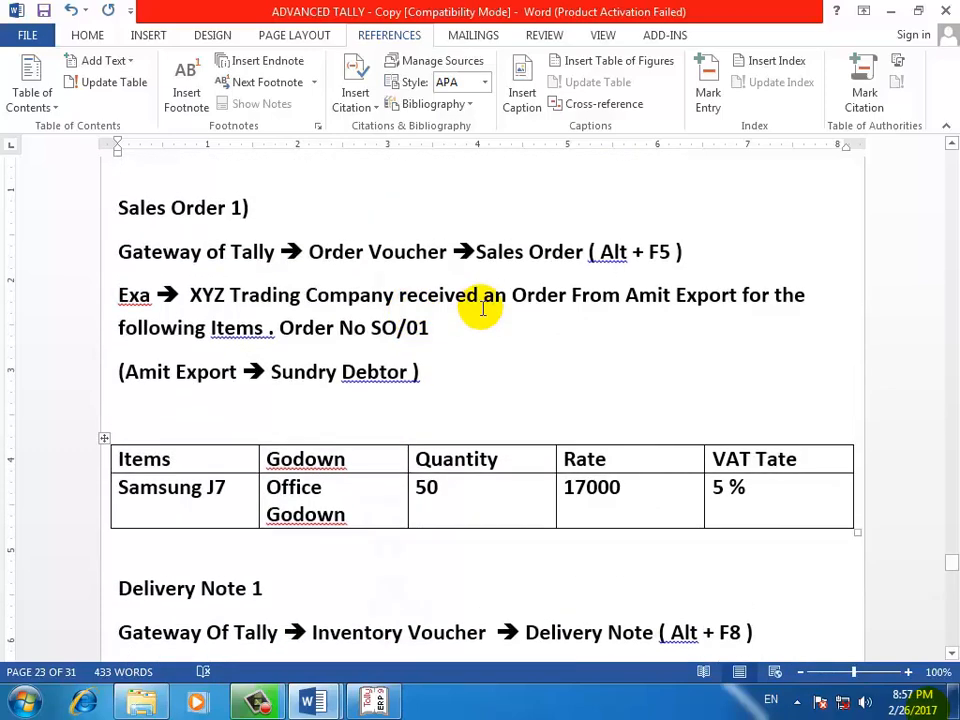
pyautogui.scroll(-5, 484, 309)
pyautogui.scroll(-4, 484, 329)
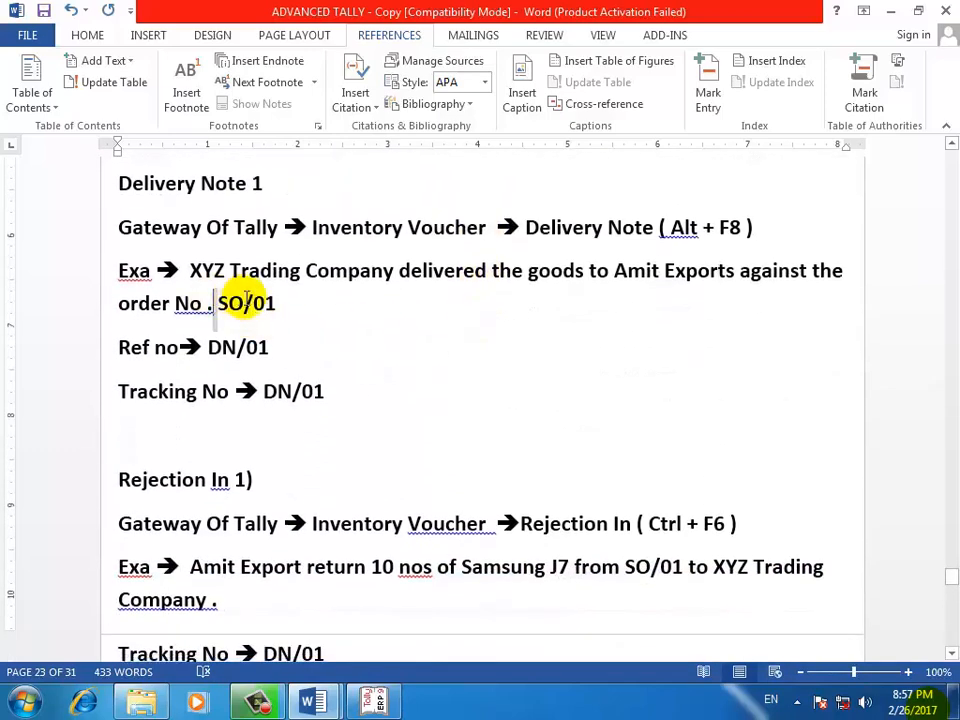
pyautogui.moveTo(207, 302); pyautogui.dragTo(285, 302)
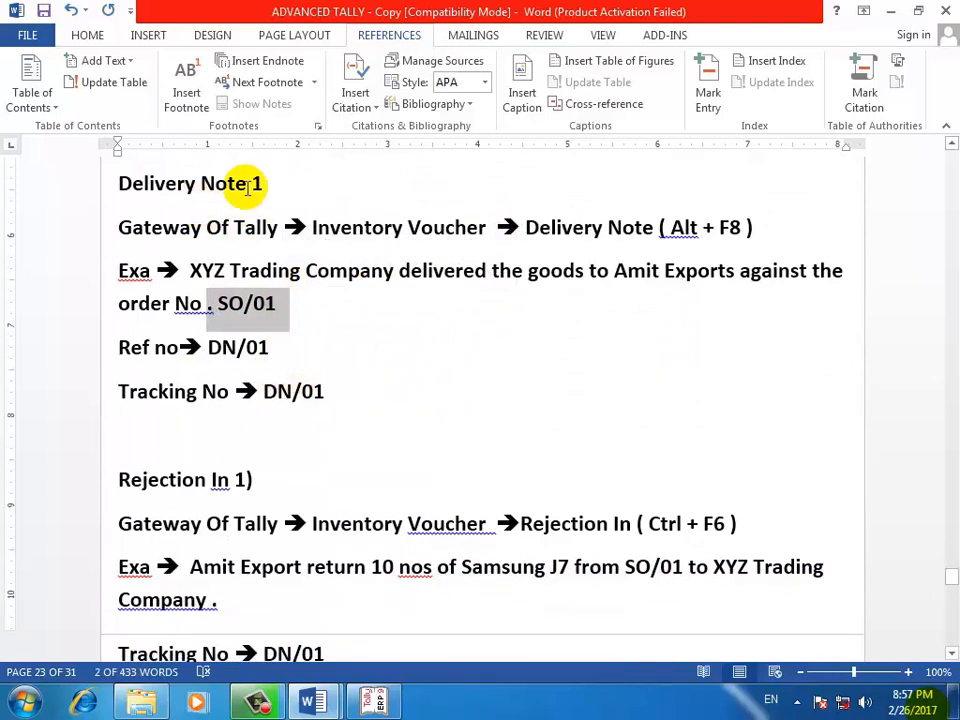
pyautogui.click(222, 347)
pyautogui.moveTo(195, 347); pyautogui.dragTo(280, 352)
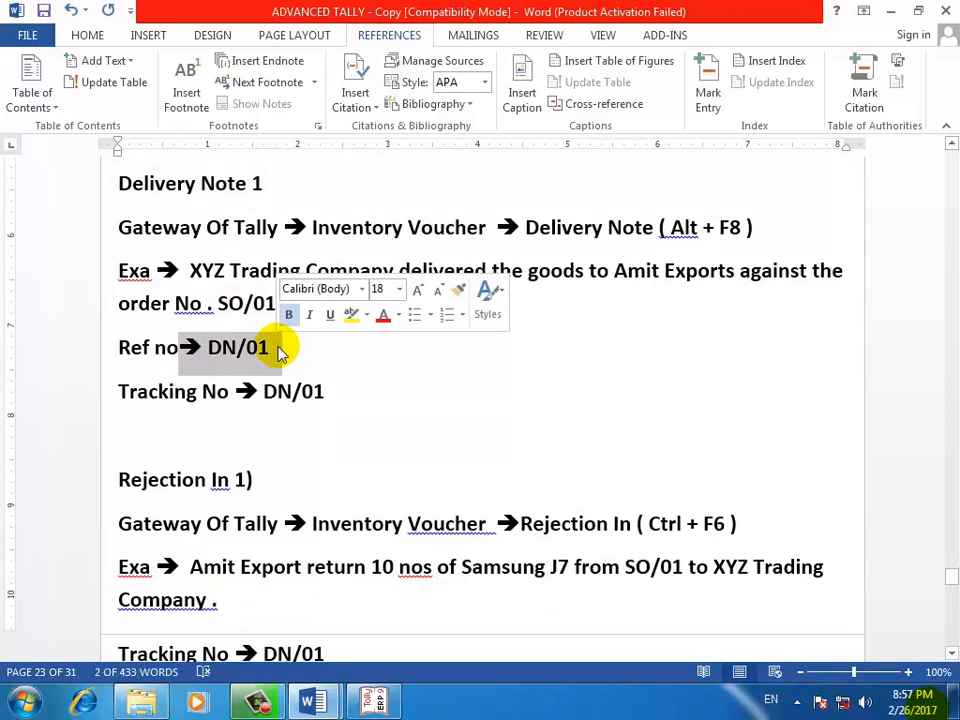
pyautogui.click(615, 294)
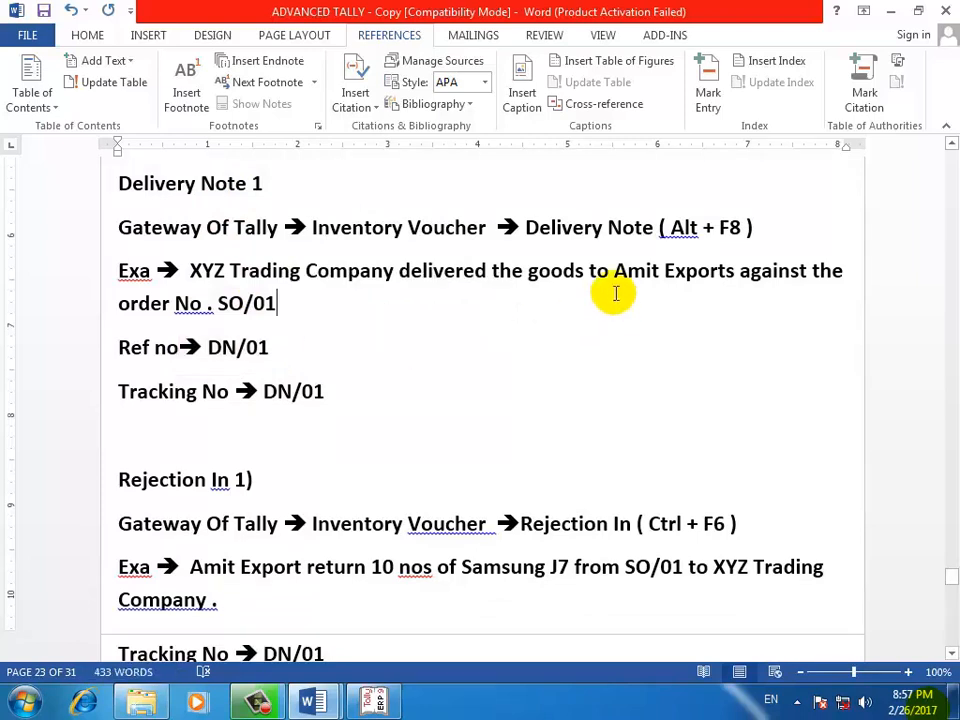
pyautogui.moveTo(282, 303); pyautogui.dragTo(210, 304)
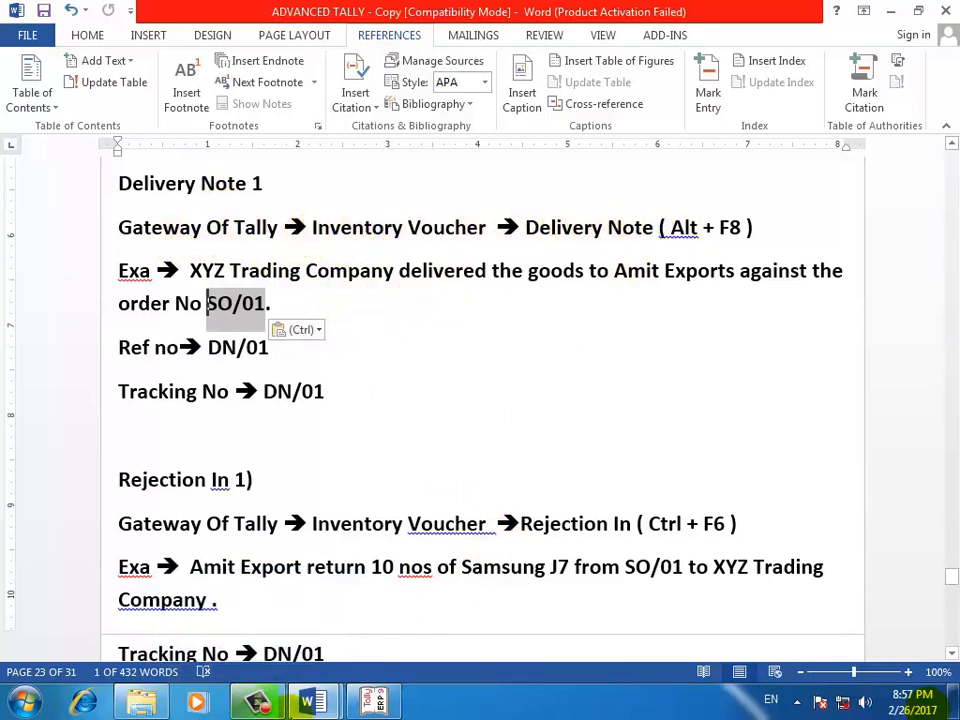
# Step: Switch back to Tally.ERP 9 and start a new Delivery Note inventory voucher
pyautogui.click(376, 702)
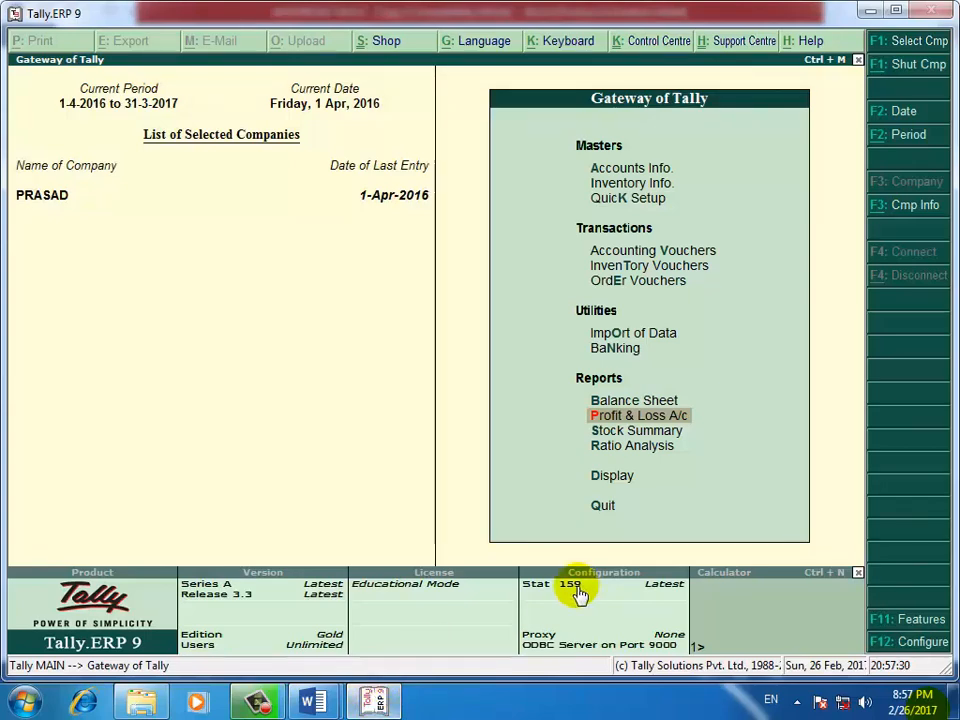
pyautogui.press('Up')
pyautogui.press('Up')
pyautogui.press('Up')
pyautogui.press('Up')
pyautogui.press('Up')
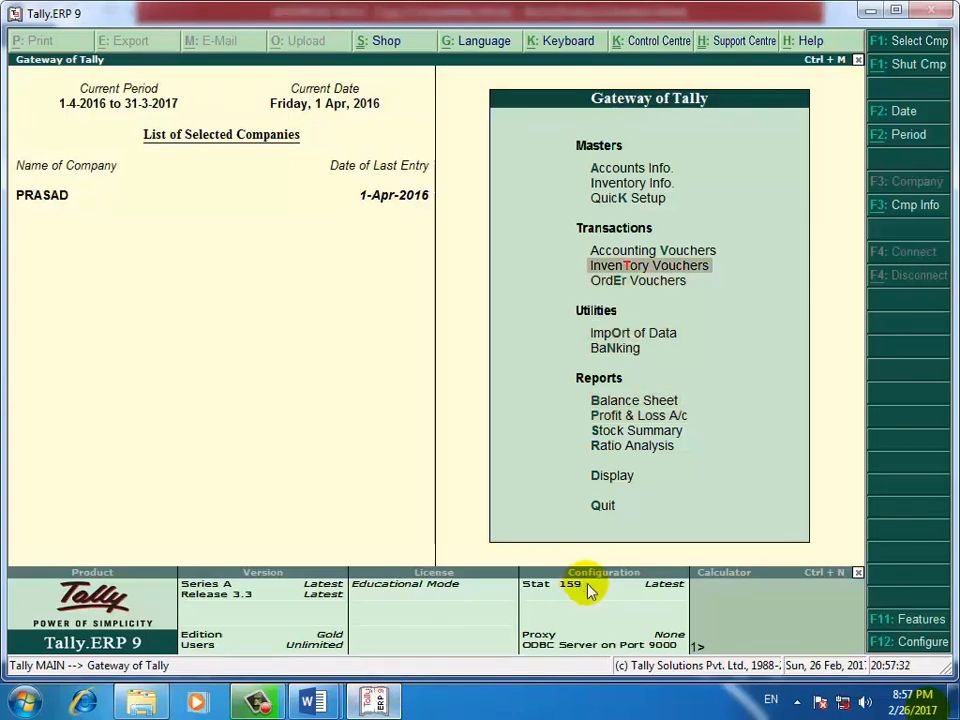
pyautogui.press('Return')
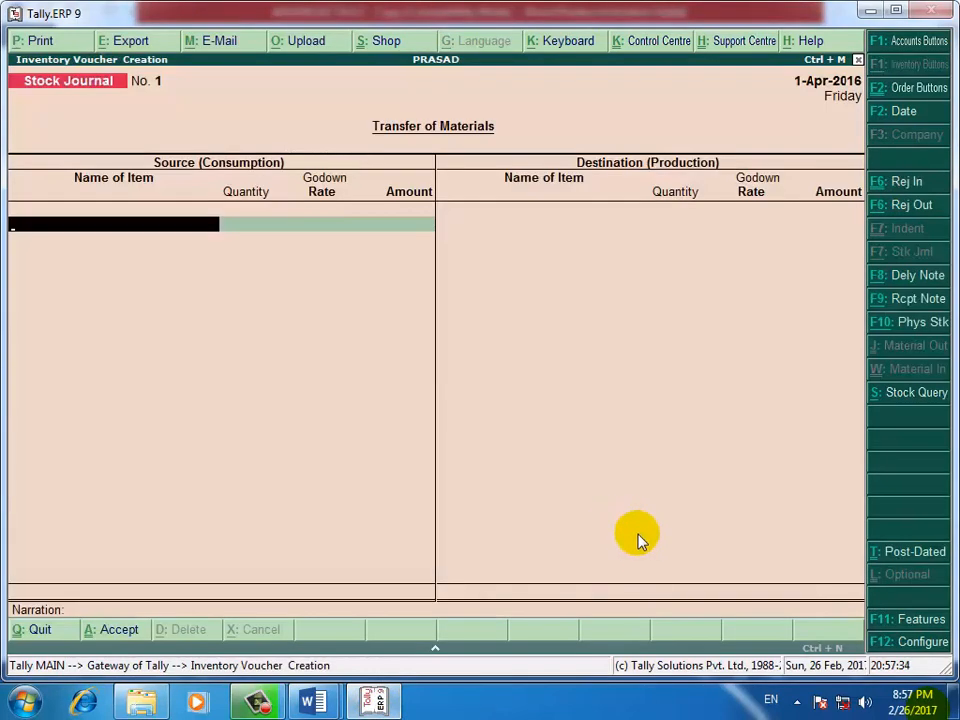
pyautogui.click(915, 276)
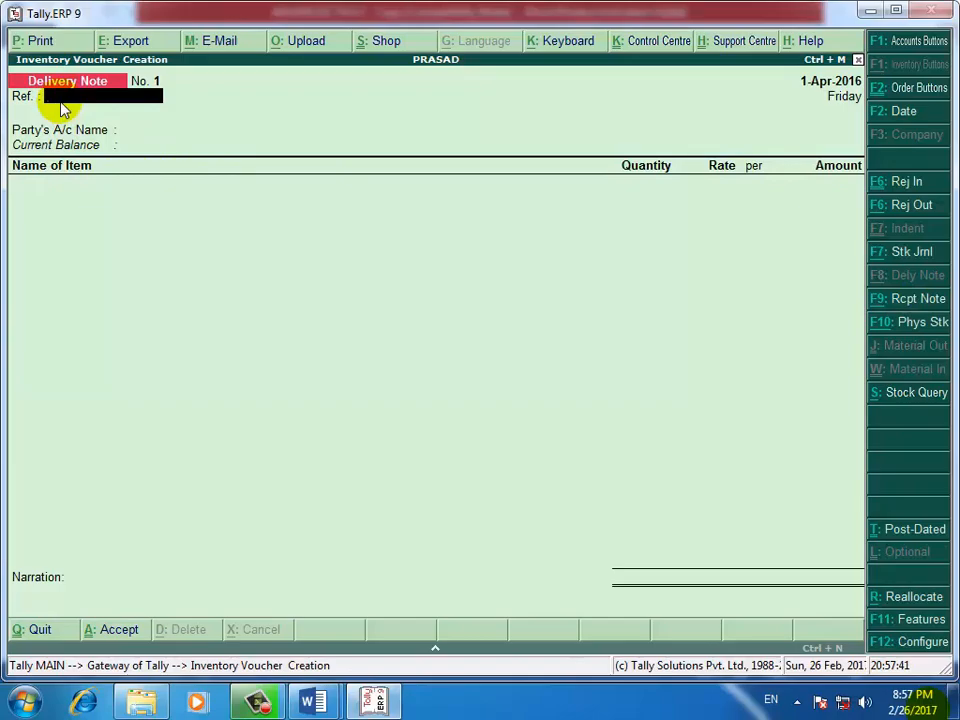
# Step: Check the reference number in the Word exercise, enter DN/01 as the delivery note's reference and choose Amit Export as the party
pyautogui.hotkey('alt', 'Tab')
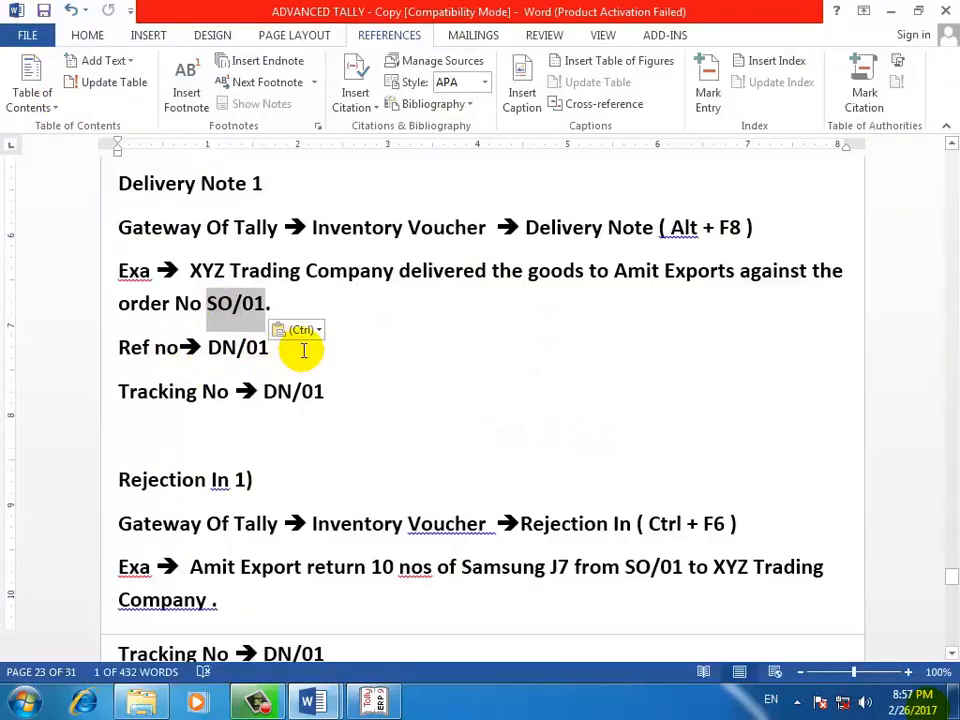
pyautogui.hotkey('alt', 'Tab')
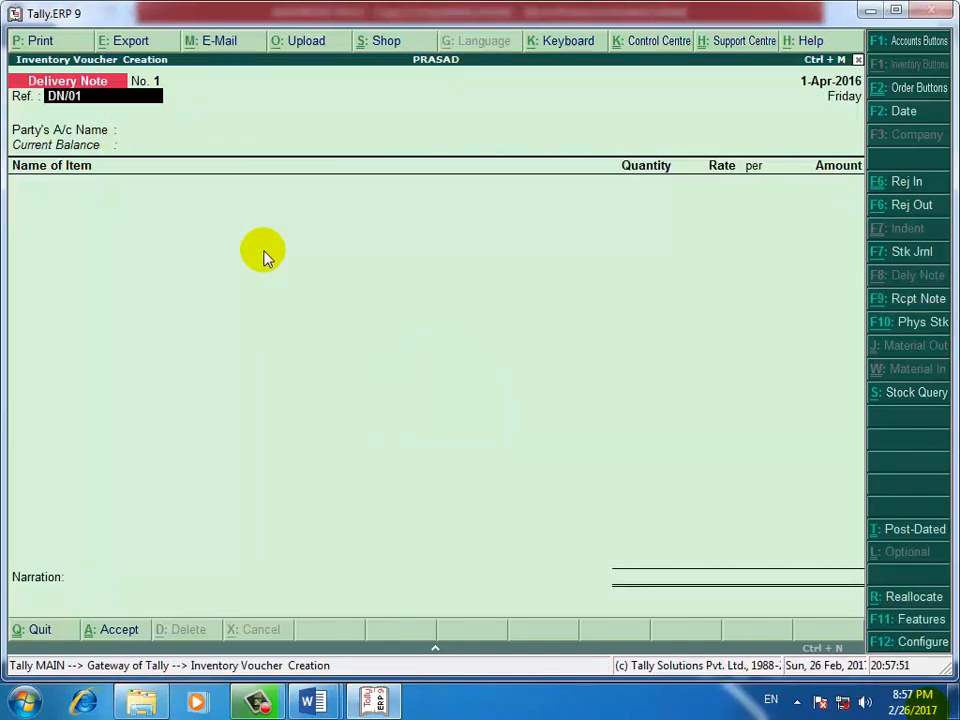
pyautogui.press('Return')
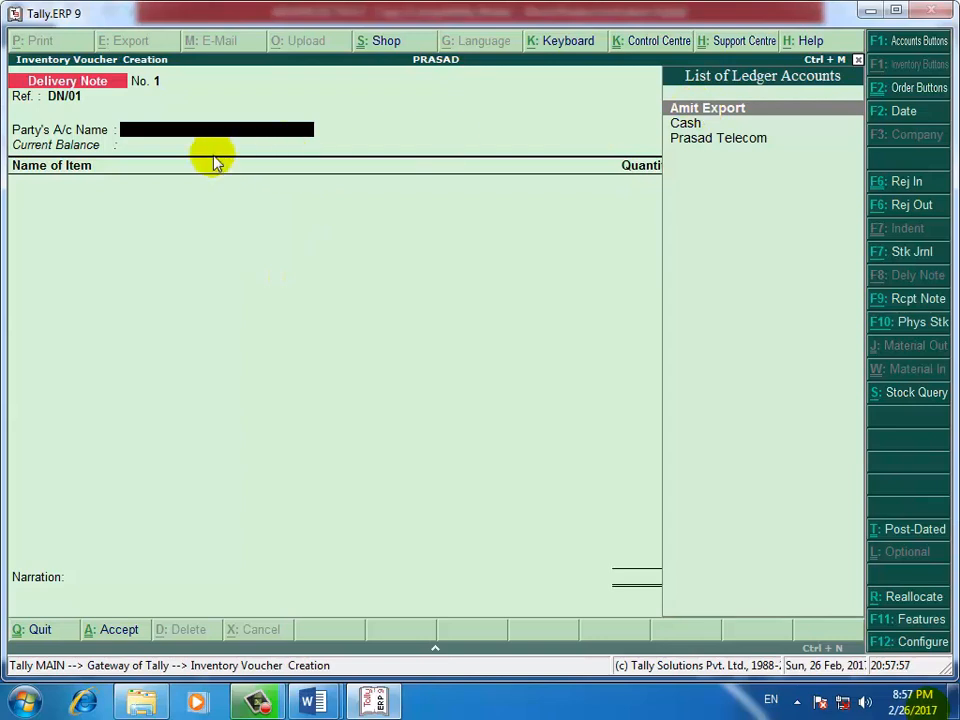
pyautogui.press('Return')
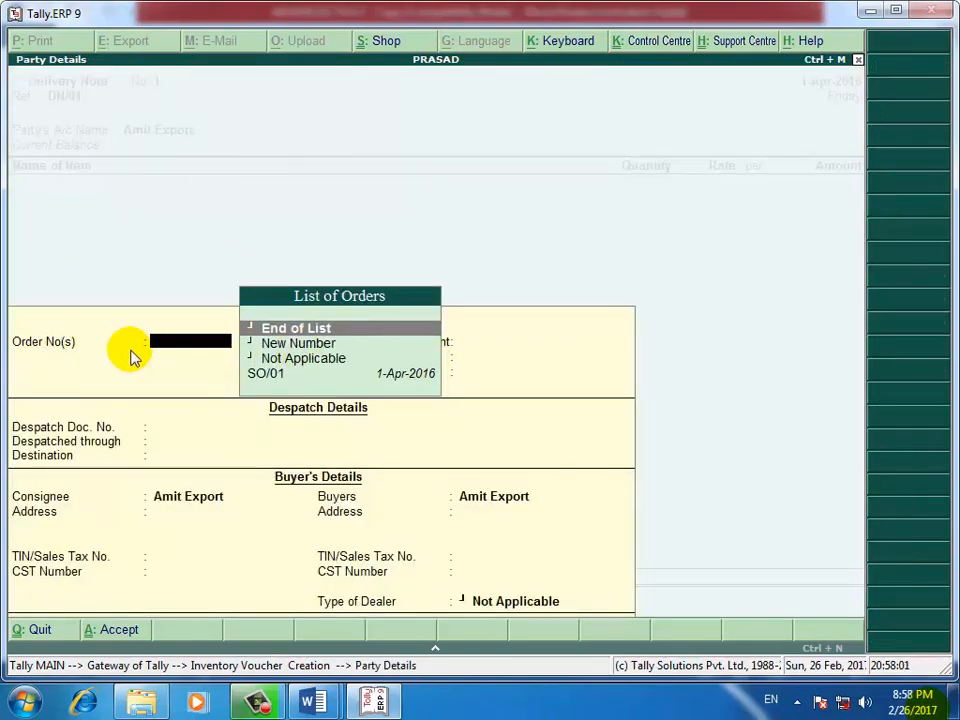
# Step: Link sales order SO/01 to the delivery note in the order details and end the list of orders
pyautogui.press('Down')
pyautogui.press('Down')
pyautogui.press('Down')
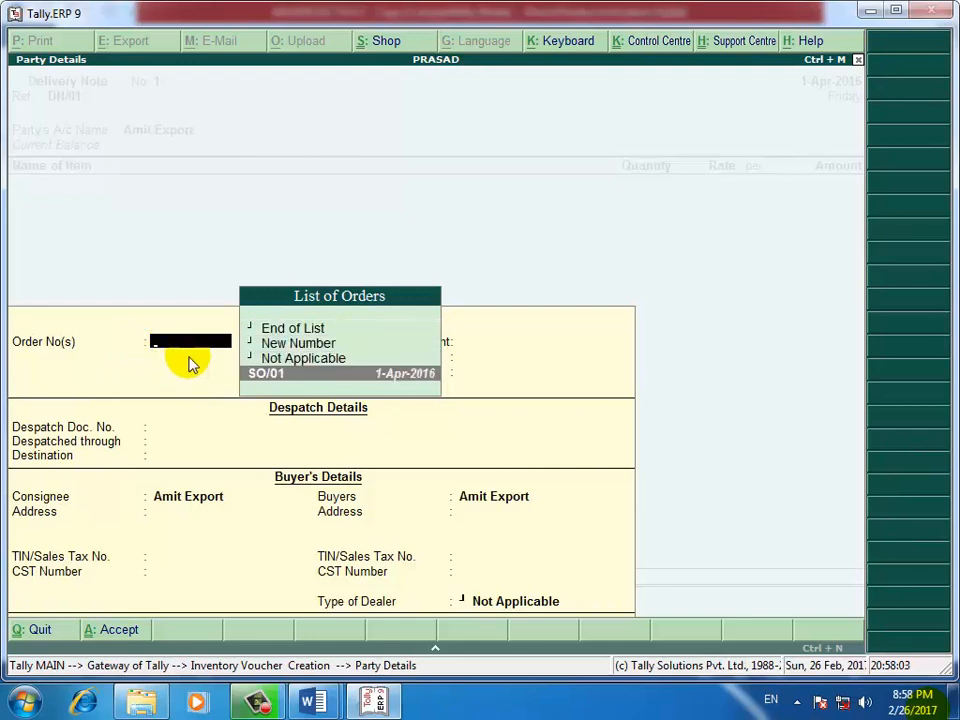
pyautogui.click(320, 374)
pyautogui.press('Return')
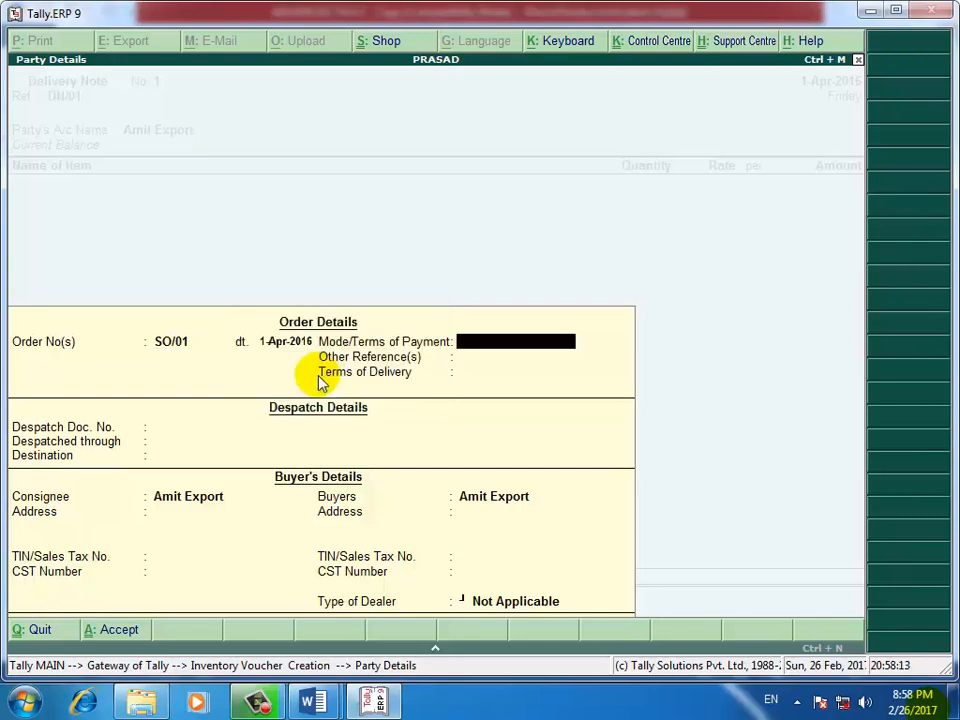
# Step: Accept the delivery note's remaining order, despatch and buyer's details, leaving the empty party detail entries blank
pyautogui.press('Return')
pyautogui.press('Return')
pyautogui.press('Return')
pyautogui.press('Return')
pyautogui.press('Return')
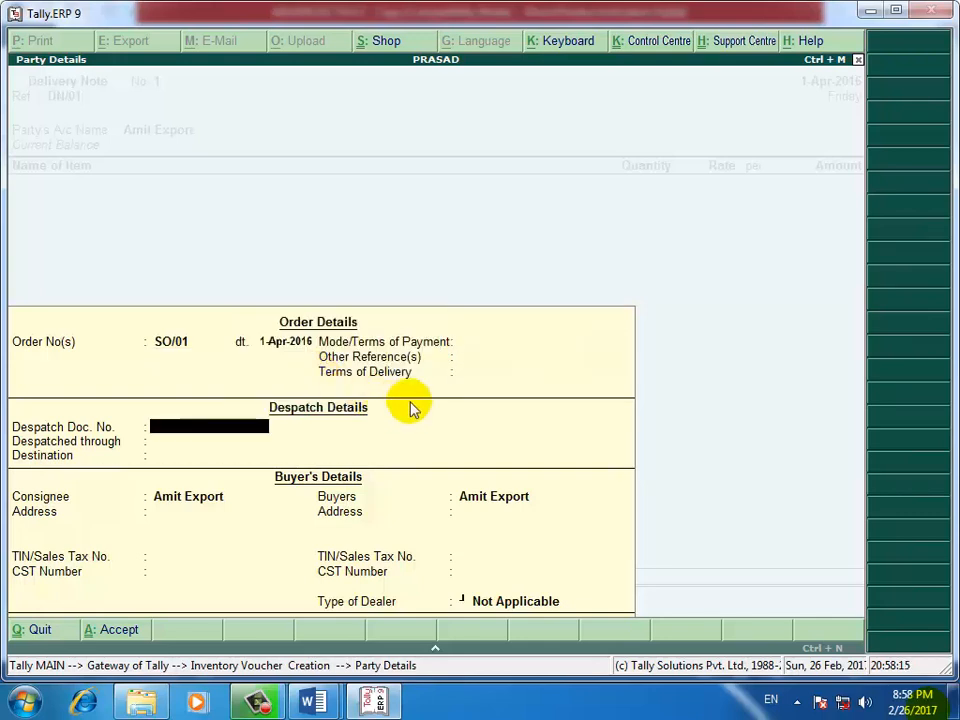
pyautogui.press('Return')
pyautogui.press('Return')
pyautogui.press('Return')
pyautogui.press('Return')
pyautogui.press('Return')
pyautogui.press('Return')
pyautogui.press('Return')
pyautogui.press('Return')
pyautogui.press('Return')
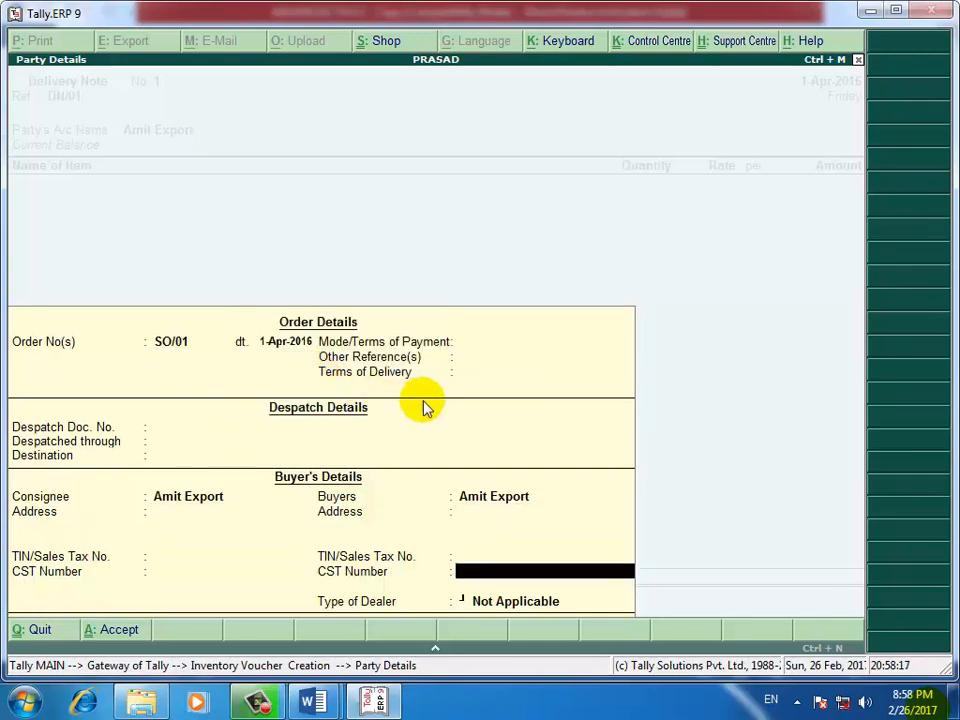
pyautogui.press('Return')
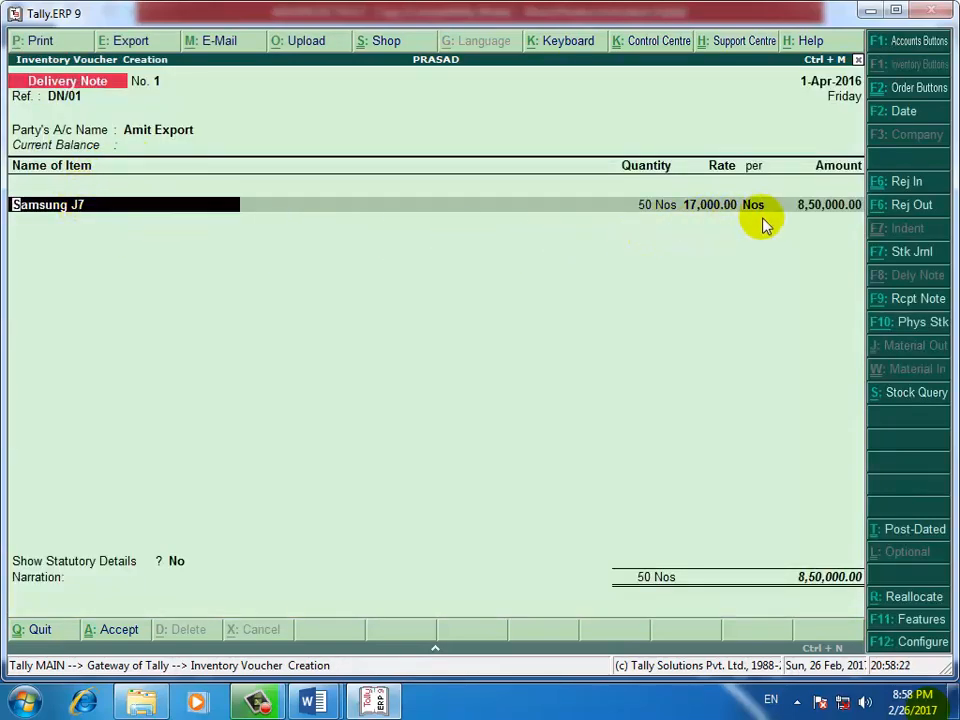
# Step: Check the tracking number in the Word exercise and assign DN/01 as the tracking number in the Samsung J7 item allocation
pyautogui.press('Return')
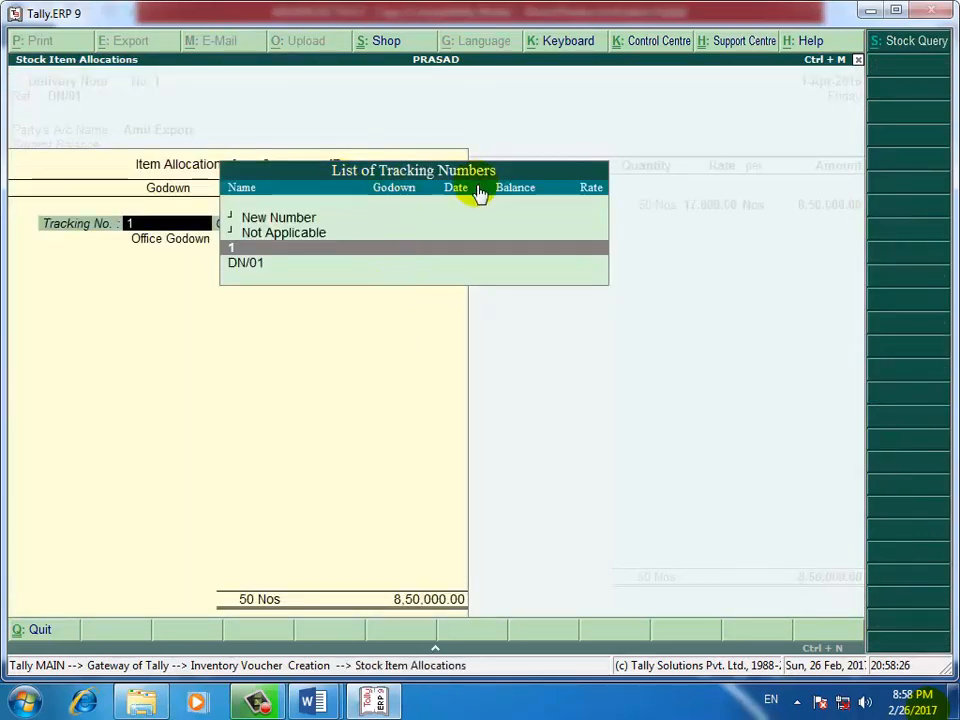
pyautogui.hotkey('alt', 'Tab')
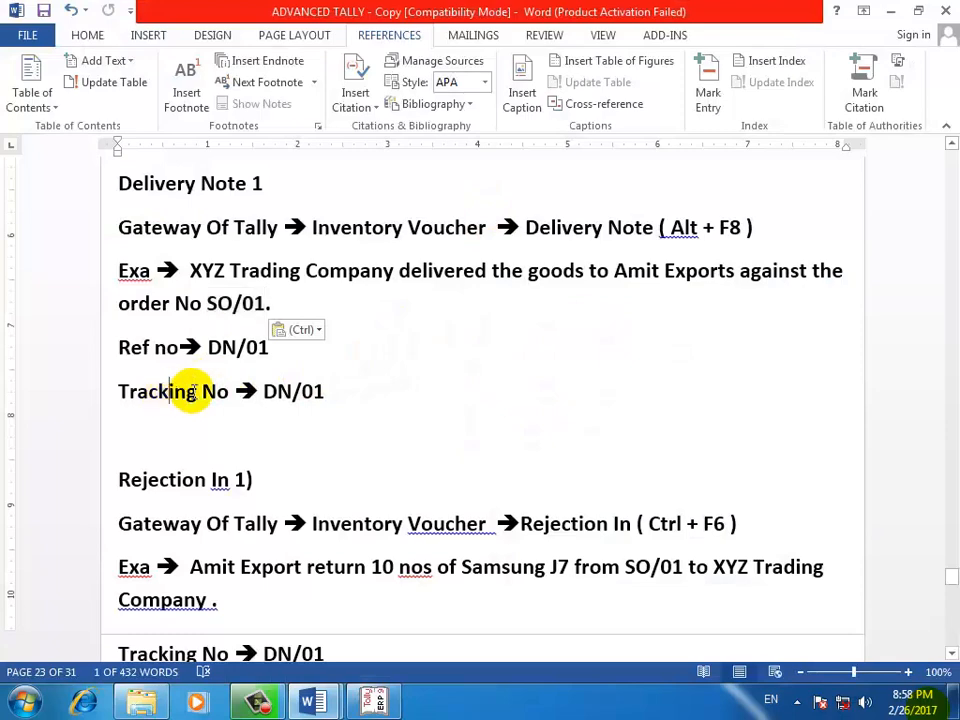
pyautogui.moveTo(238, 391); pyautogui.dragTo(343, 392)
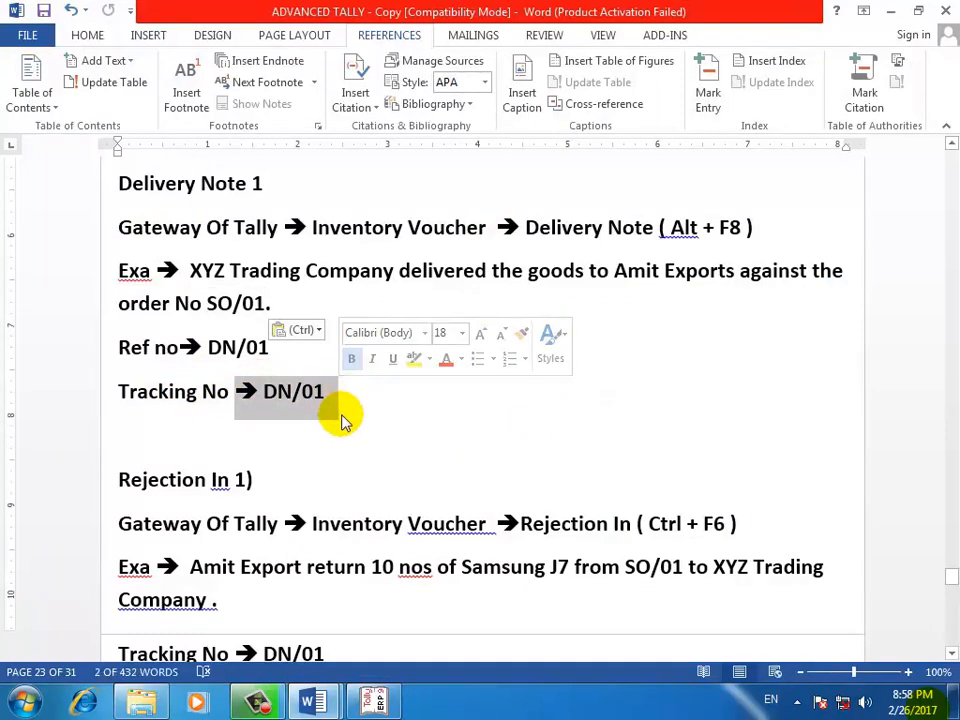
pyautogui.hotkey('alt', 'Tab')
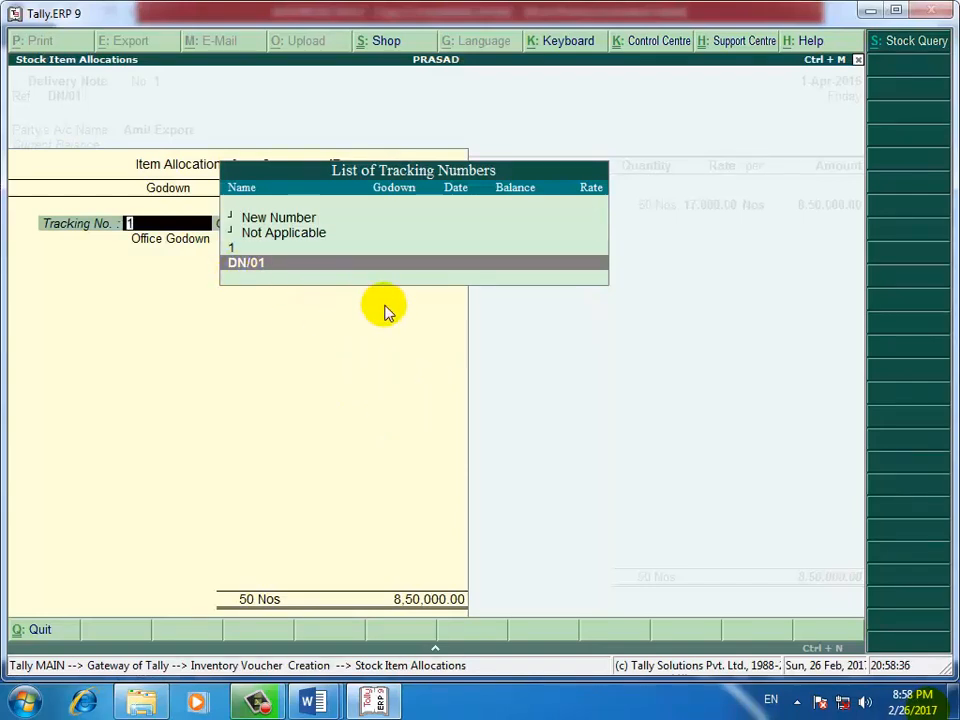
pyautogui.press('Return')
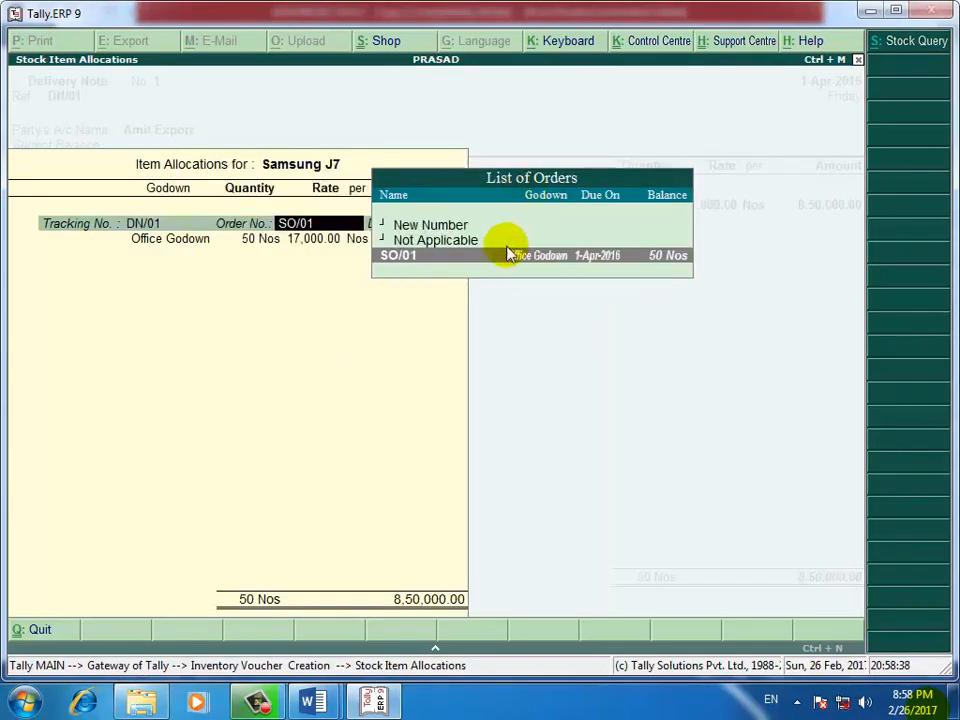
# Step: Allocate Samsung J7 to order SO/01, accepting Office Godown, 50 Nos and the rate of 17,000.00, and finish the item allocation
pyautogui.press('Return')
pyautogui.press('Return')
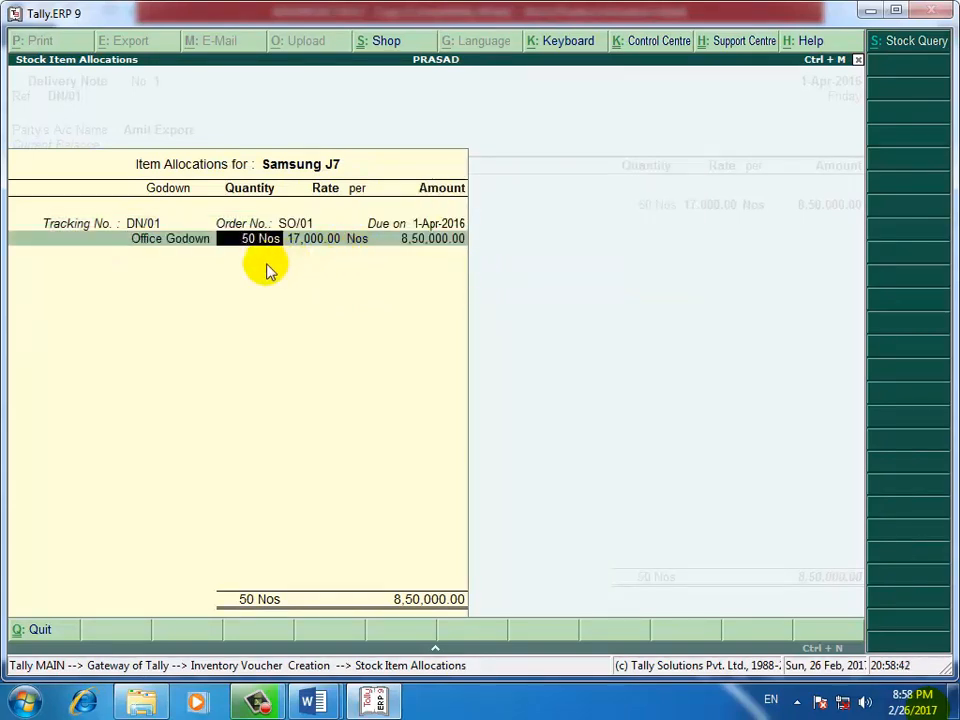
pyautogui.press('Return')
pyautogui.press('Return')
pyautogui.press('Return')
pyautogui.press('Return')
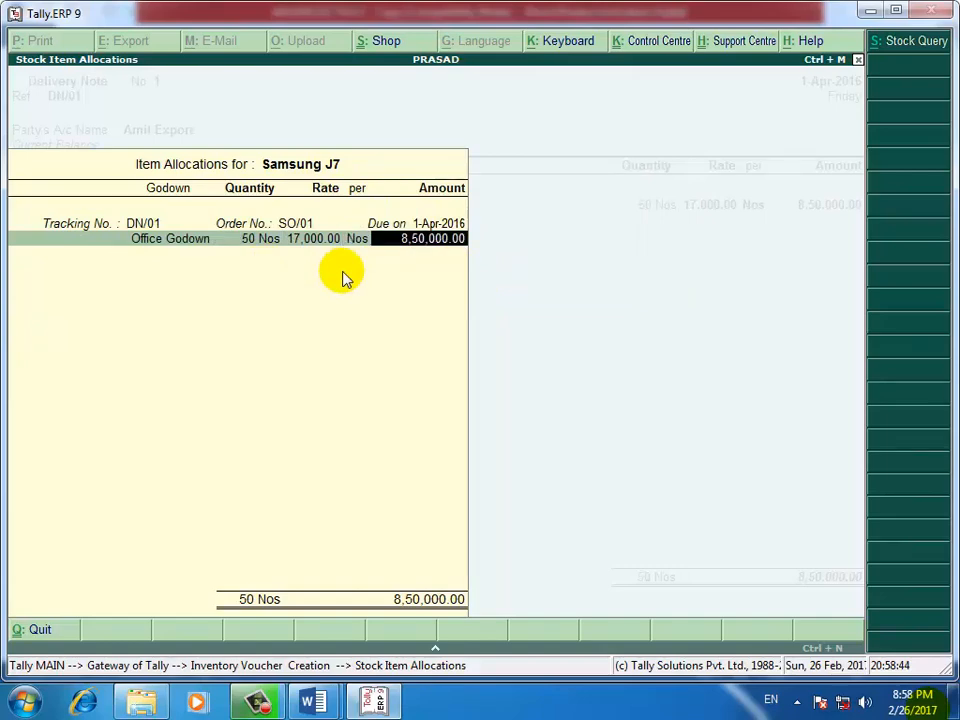
pyautogui.press('Return')
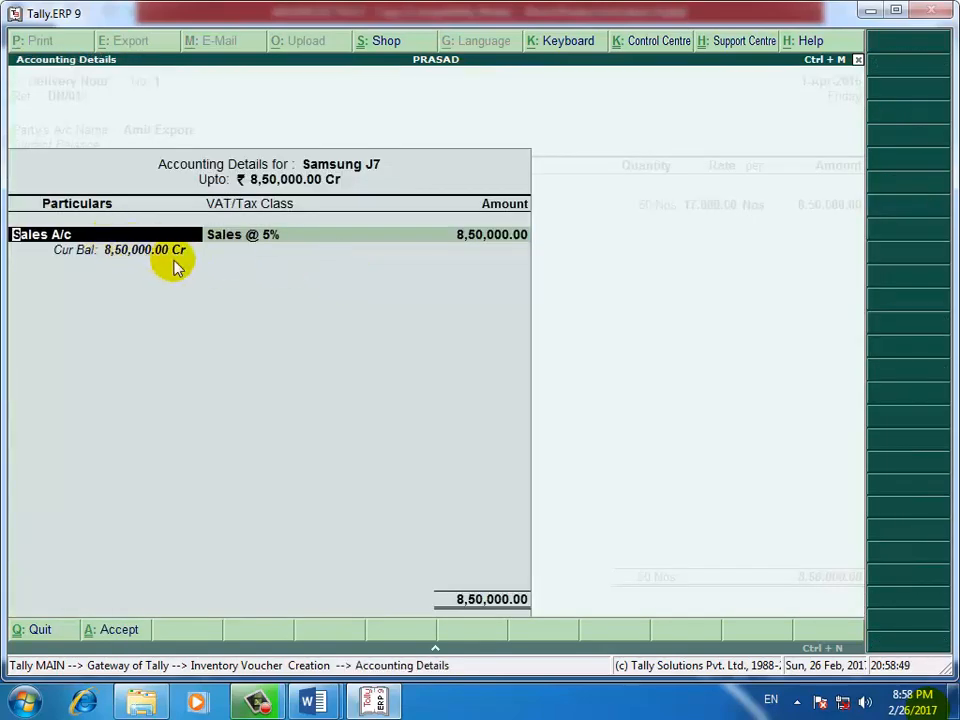
# Step: Accept Sales A/c with the Sales @ 5% tax class, end the item list, save the delivery note and return to the Gateway of Tally
pyautogui.press('Return')
pyautogui.press('Return')
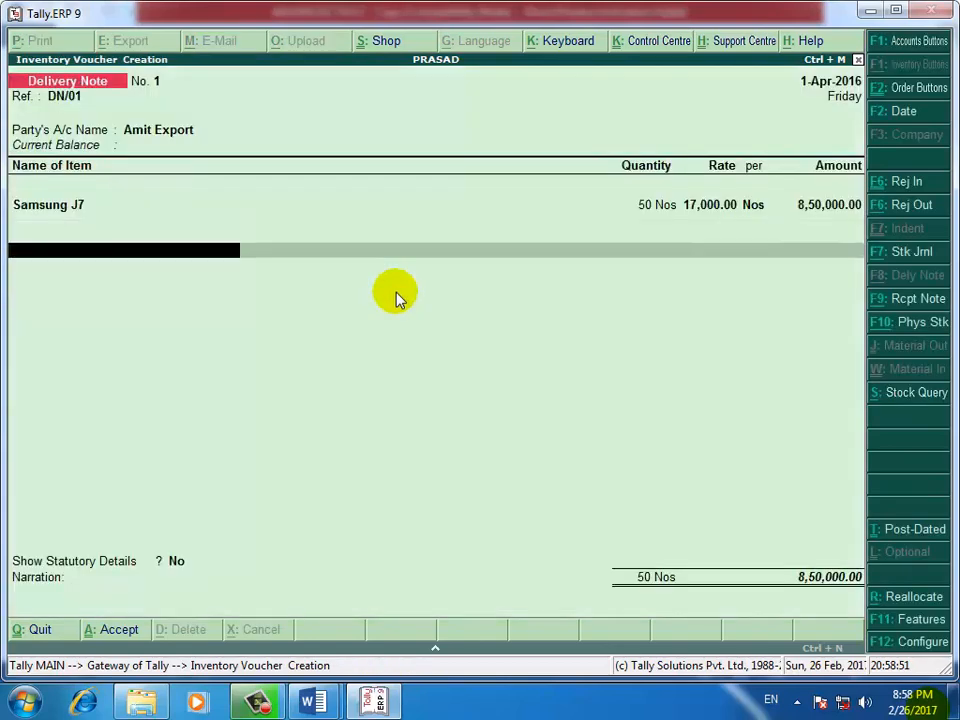
pyautogui.press('Return')
pyautogui.press('Return')
pyautogui.press('Return')
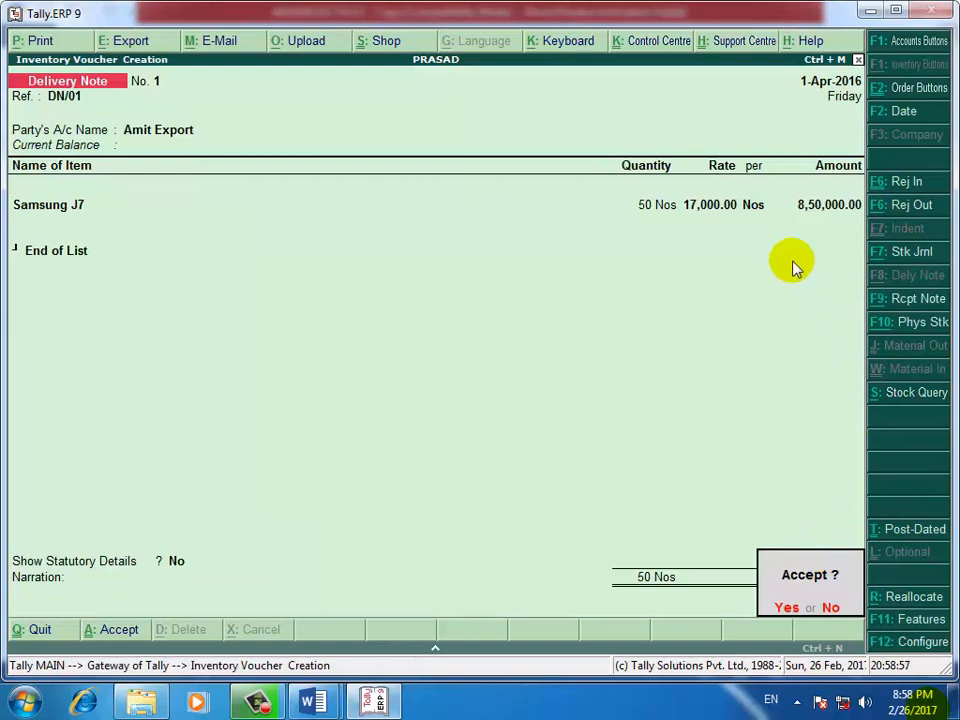
pyautogui.press('Return')
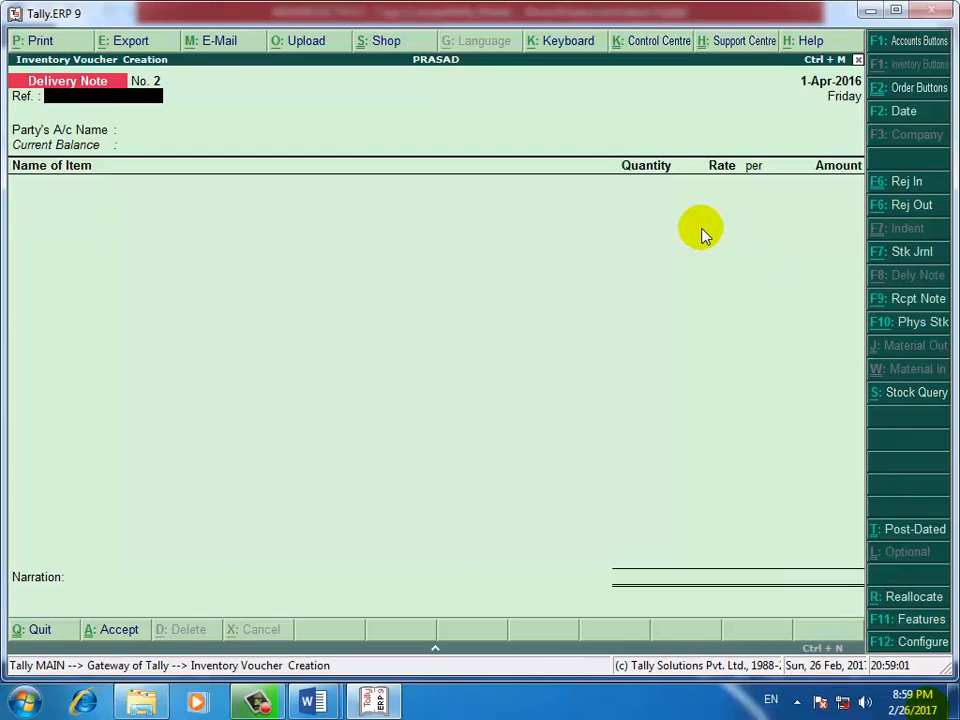
pyautogui.press('Escape')
pyautogui.press('Return')
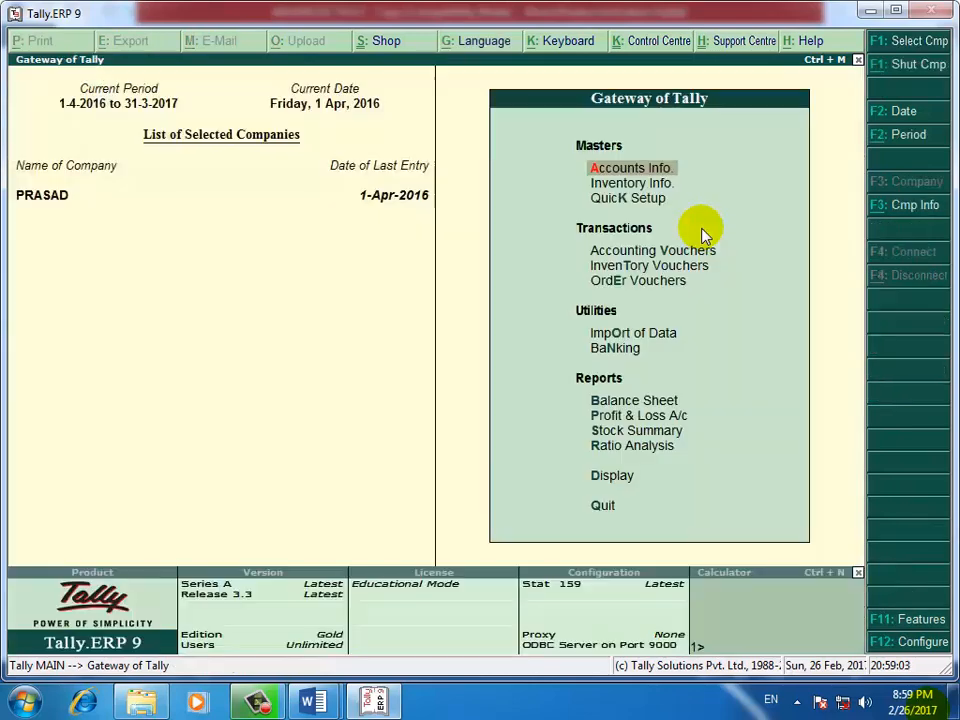
pyautogui.click(257, 702)
pyautogui.click(919, 562)
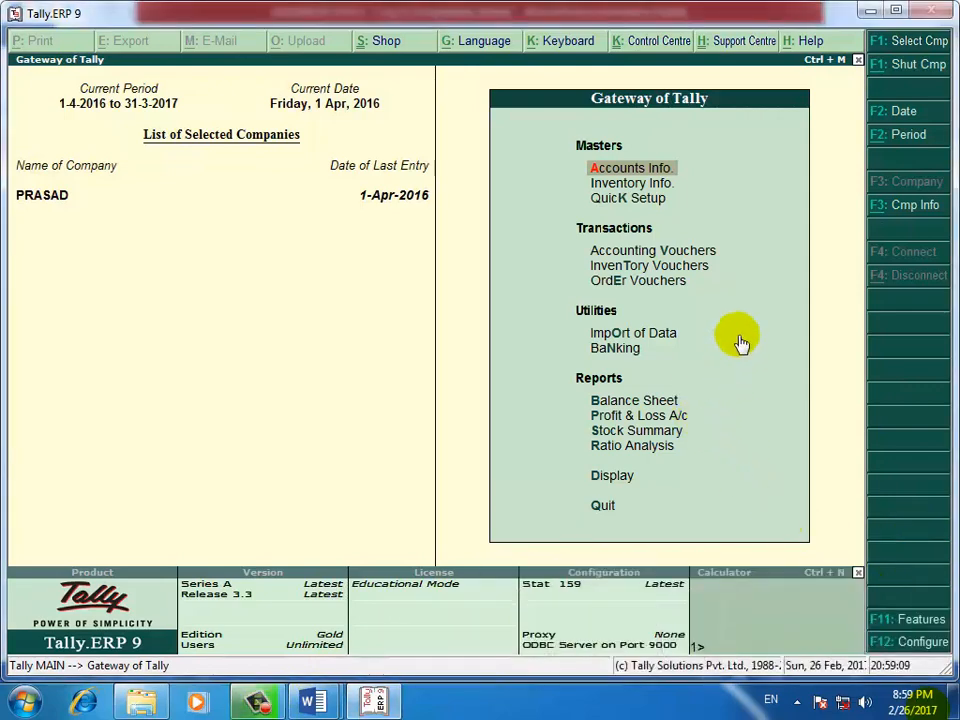
# Step: Examine the closing quantity and value of Samsung J7 in the detailed Stock Summary, then return to the Gateway of Tally
pyautogui.press('Down')
pyautogui.press('Down')
pyautogui.press('Down')
pyautogui.press('Down')
pyautogui.press('Down')
pyautogui.press('Down')
pyautogui.press('Down')
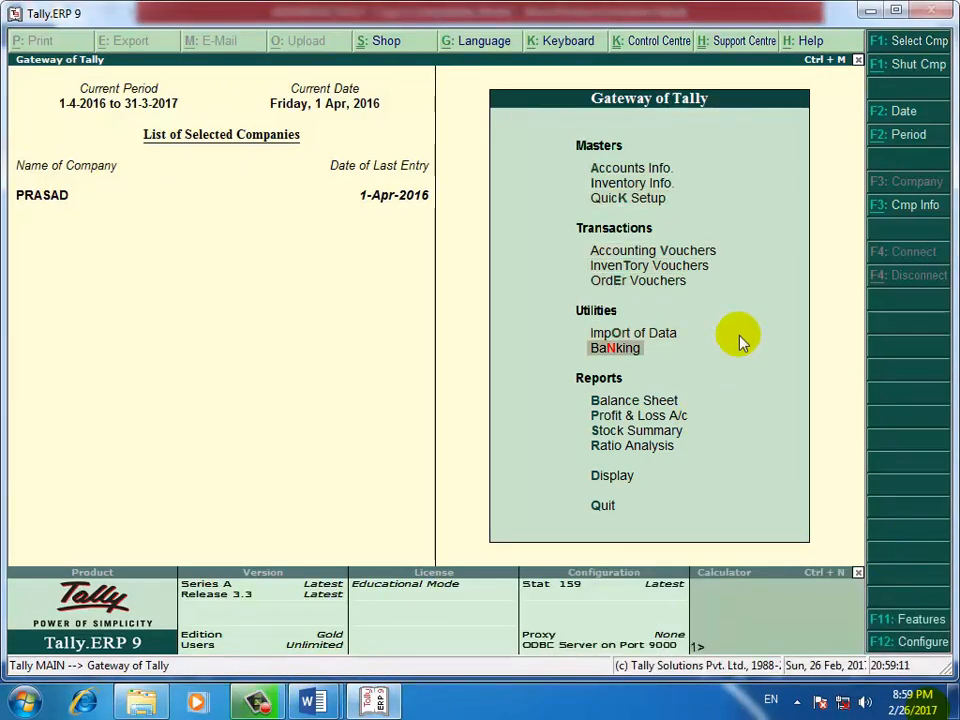
pyautogui.press('Down')
pyautogui.press('Down')
pyautogui.press('Down')
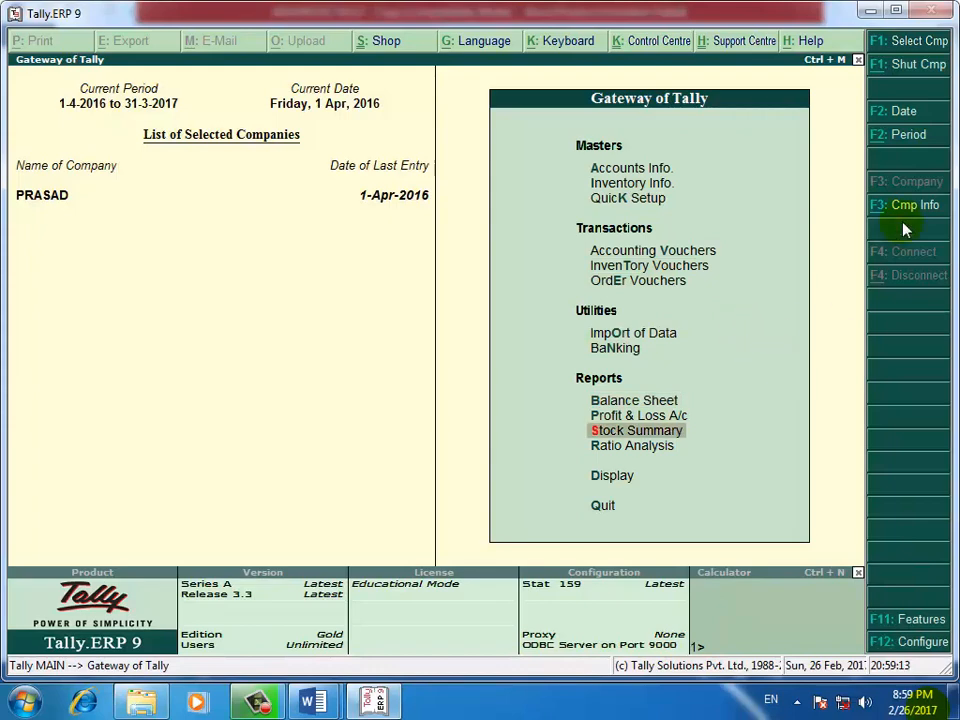
pyautogui.press('Return')
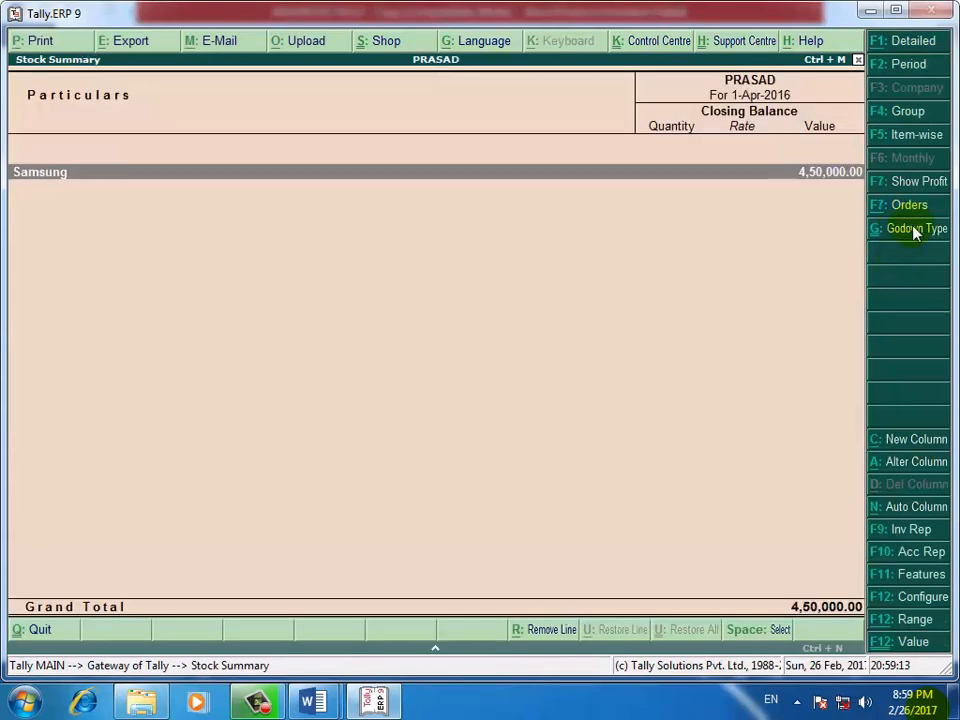
pyautogui.click(899, 42)
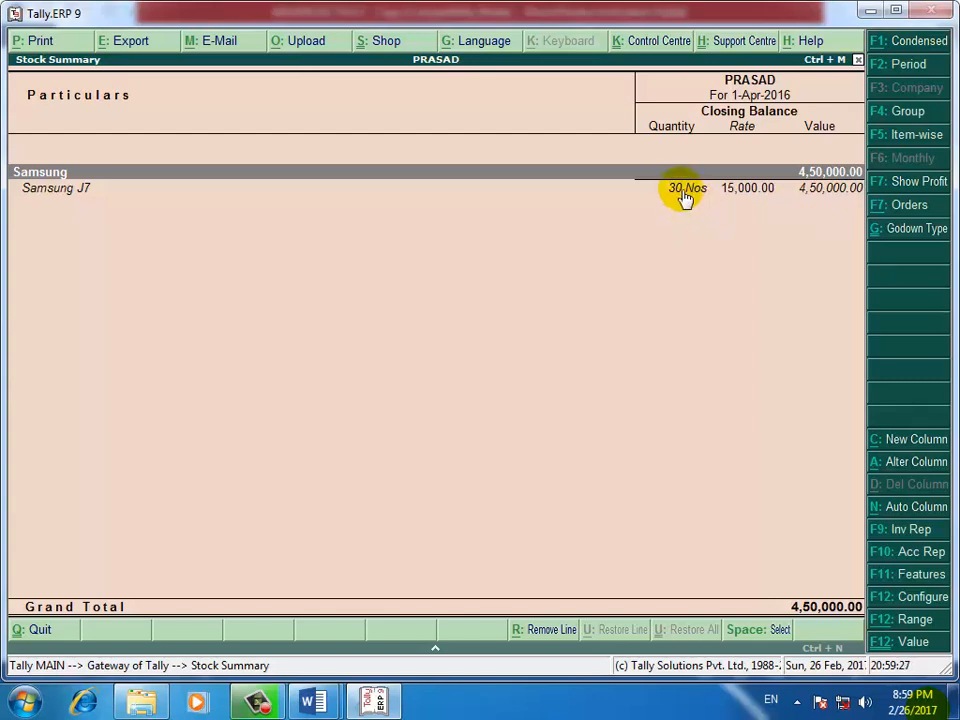
pyautogui.press('Escape')
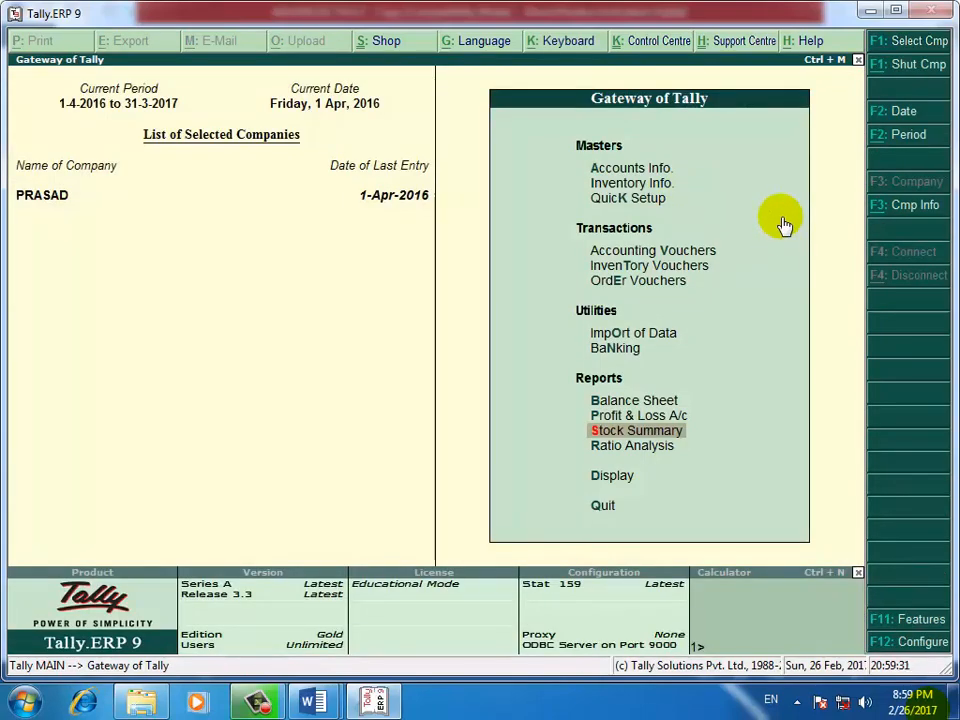
# Step: Examine the sales, purchase and closing stock entries in the detailed Profit & Loss A/c, and close the report
pyautogui.press('Up')
pyautogui.press('Return')
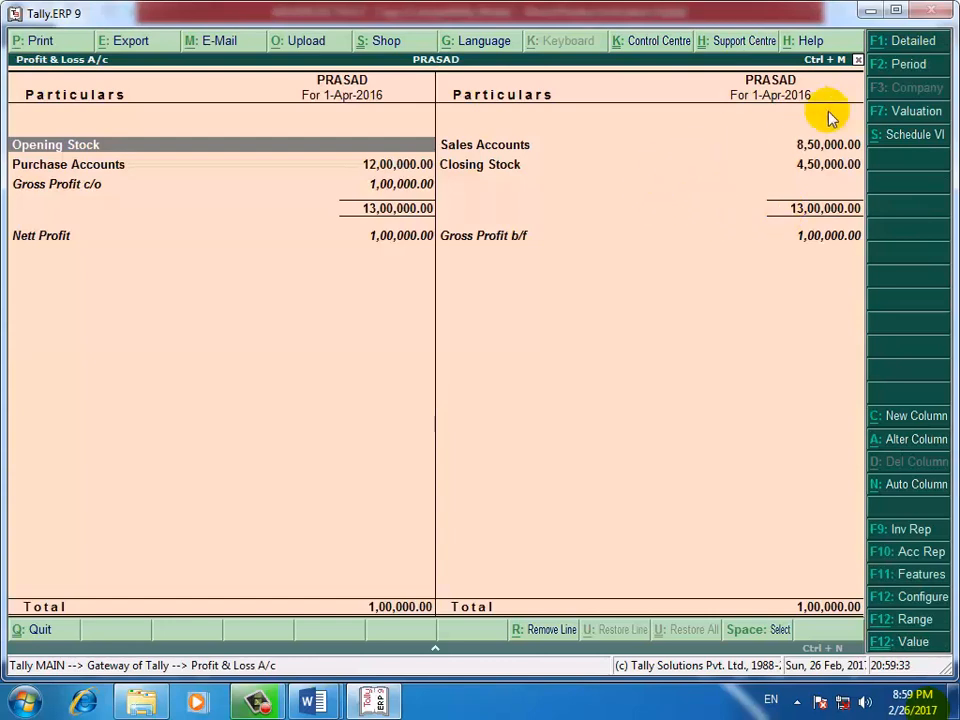
pyautogui.click(911, 44)
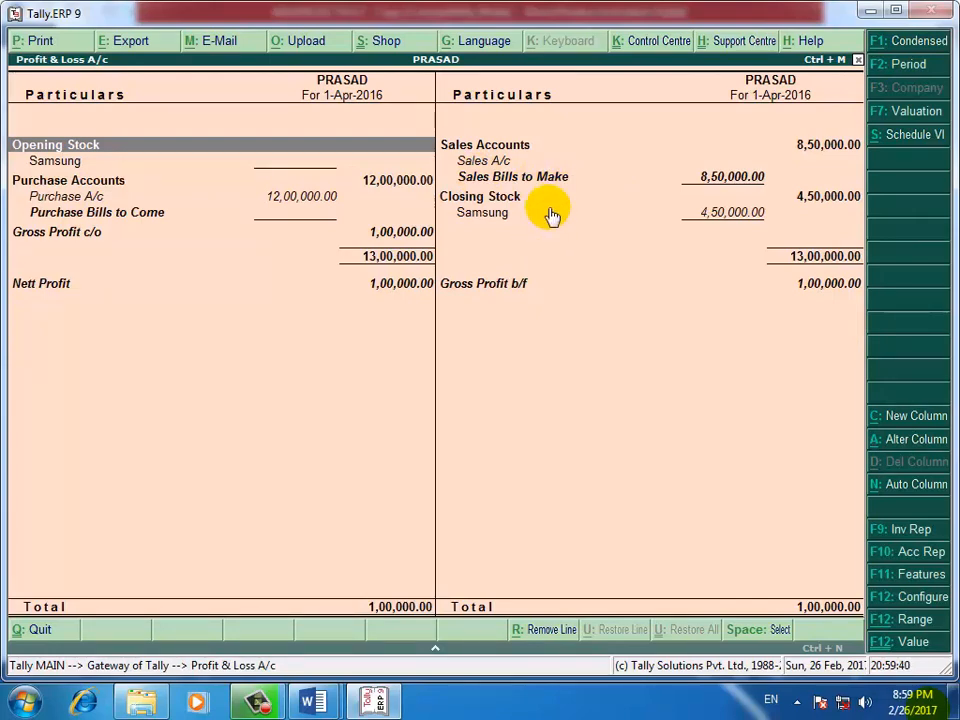
pyautogui.press('Escape')
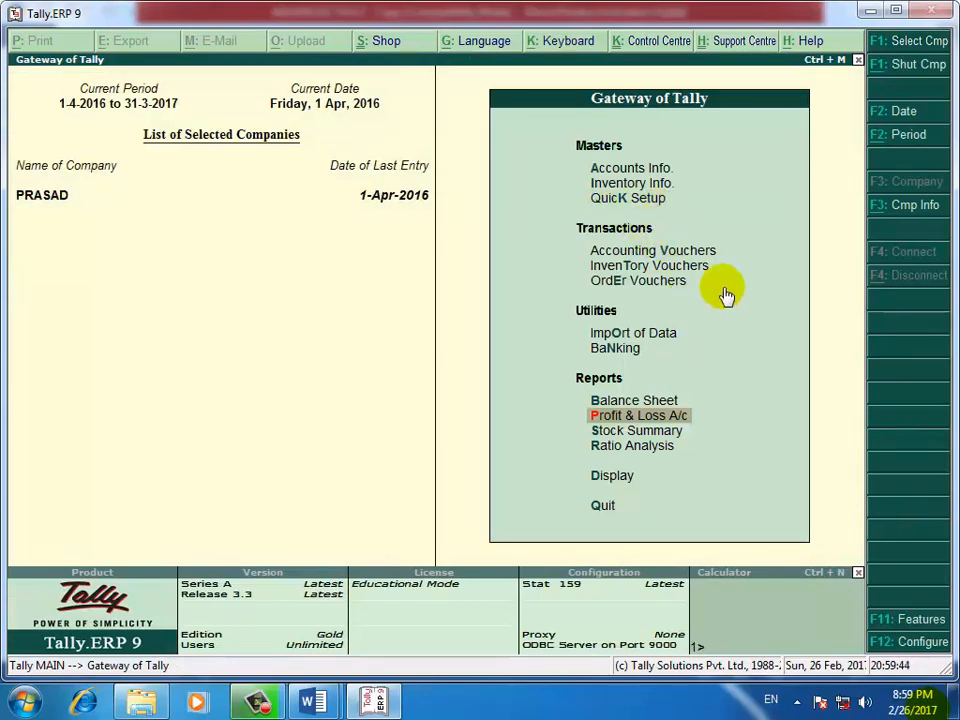
# Step: Switch to the ADVANCED TALLY Word document and read the Rejection In 1 exercise, including the voucher type, returned quantity and order number
pyautogui.moveTo(313, 701)
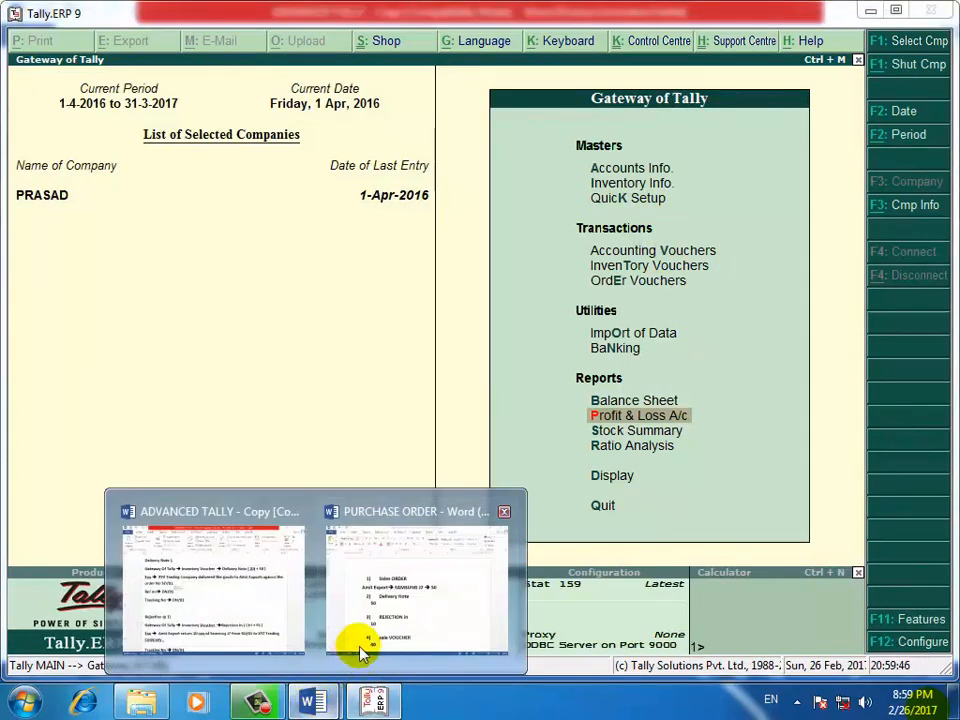
pyautogui.click(230, 595)
pyautogui.click(355, 373)
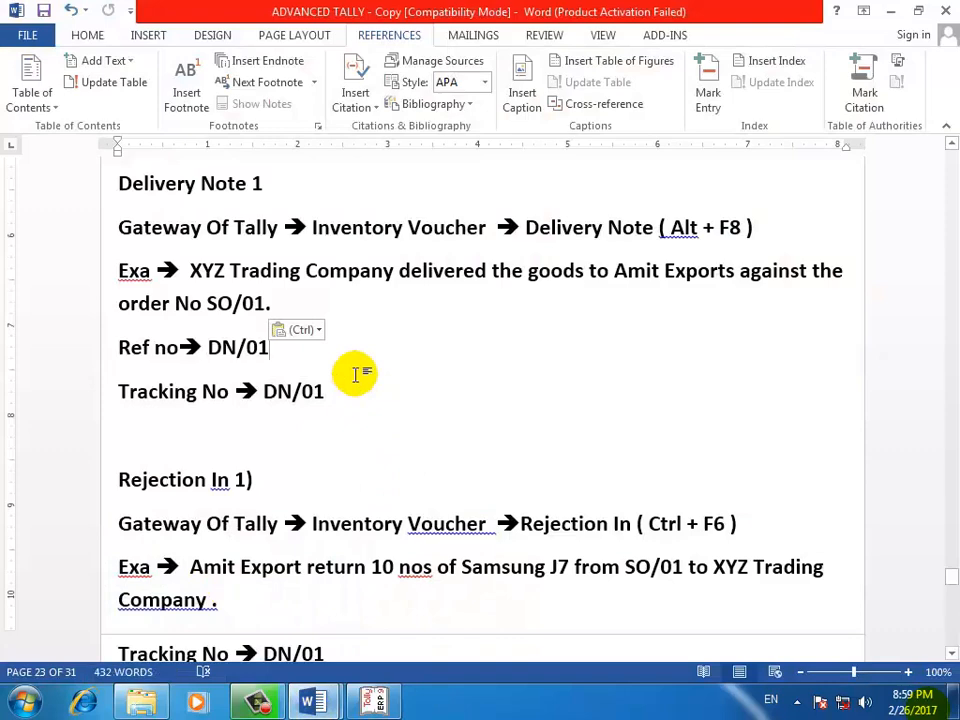
pyautogui.scroll(-5, 355, 373)
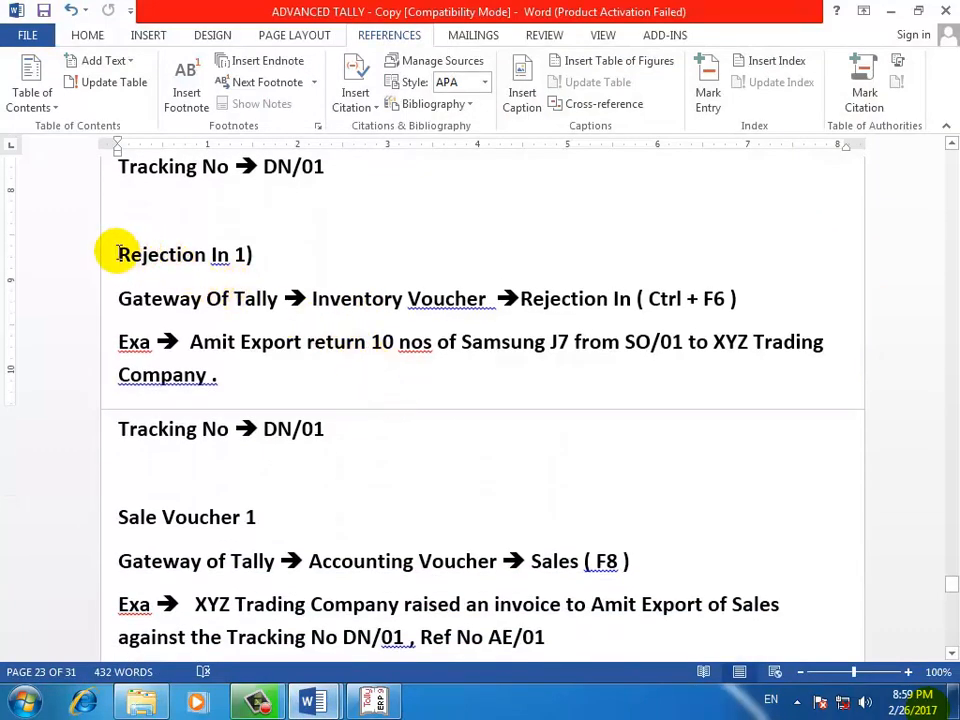
pyautogui.moveTo(118, 252); pyautogui.dragTo(251, 253)
pyautogui.click(253, 254)
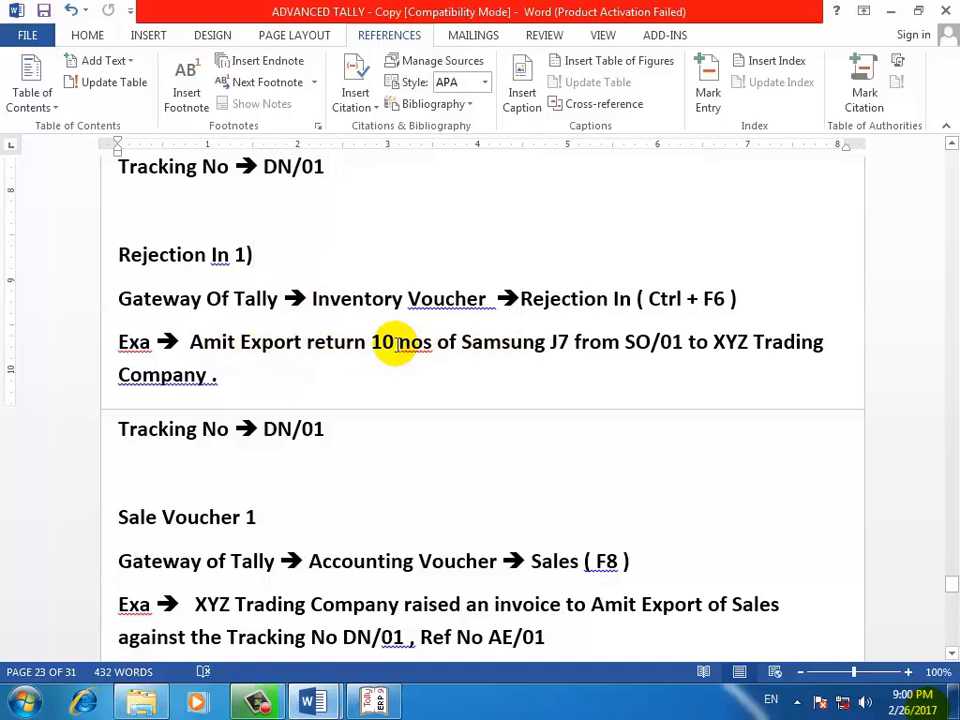
pyautogui.click(388, 341)
pyautogui.moveTo(380, 341); pyautogui.dragTo(390, 343)
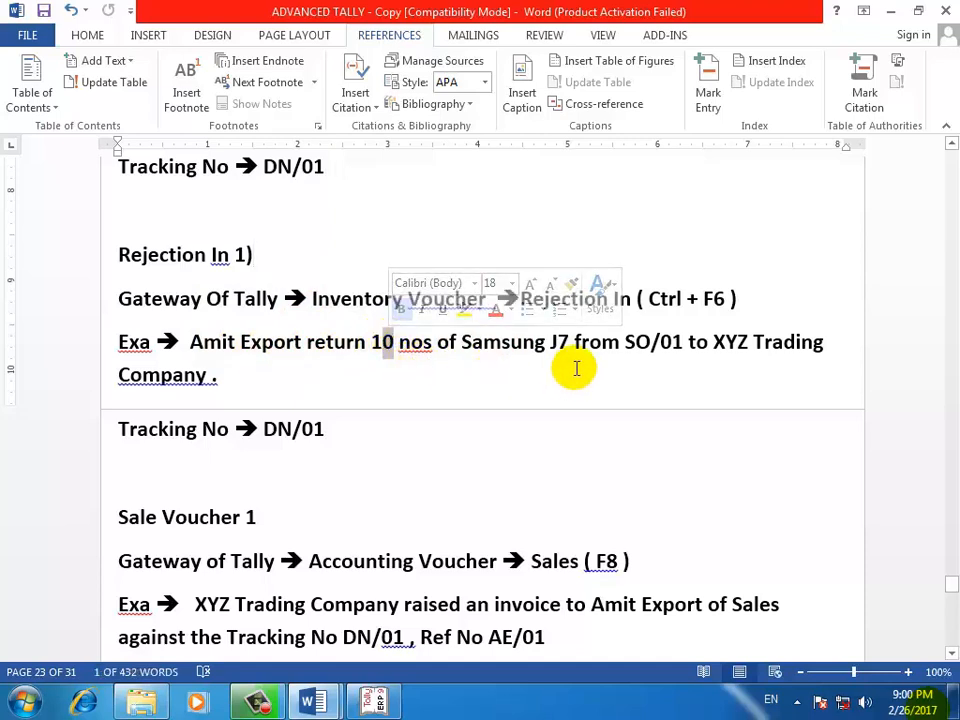
pyautogui.click(489, 364)
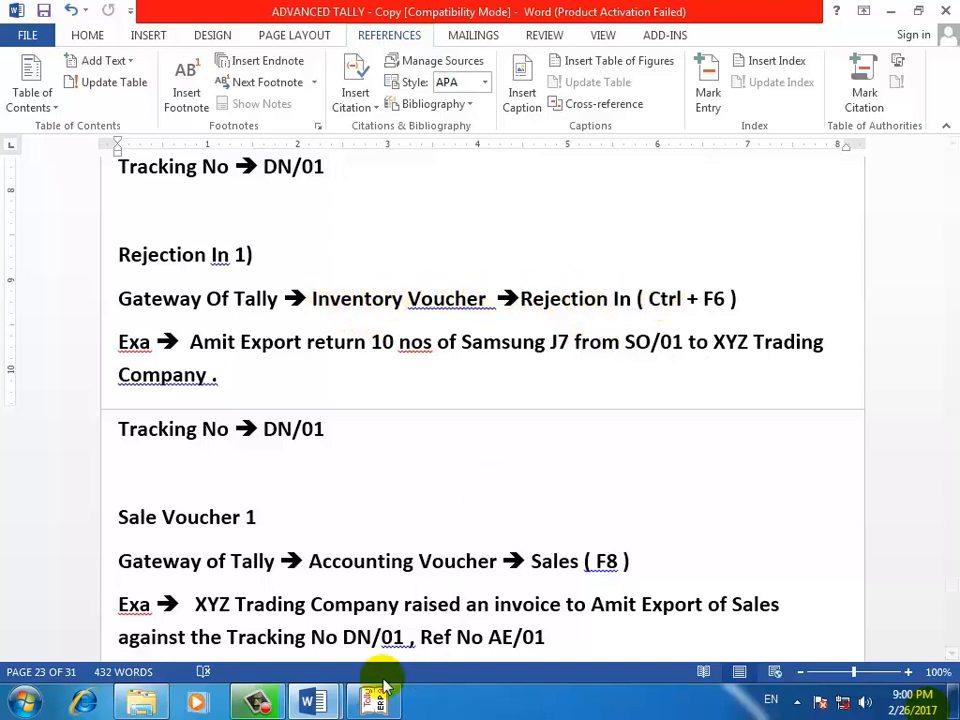
# Step: Switch back to Tally.ERP 9 and start a new Rejections In inventory voucher
pyautogui.click(370, 703)
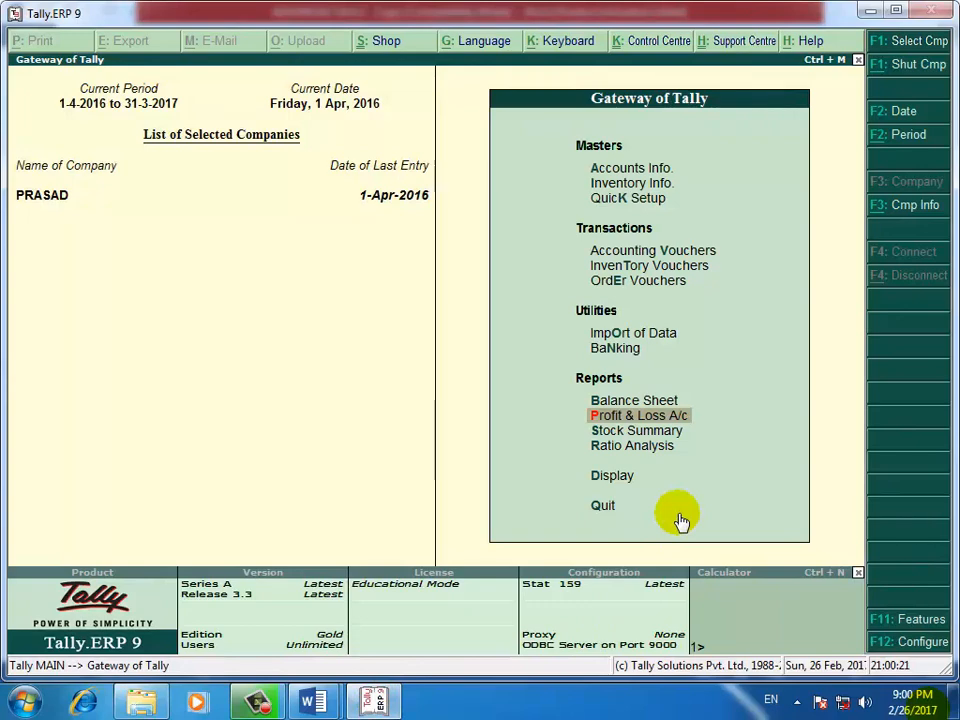
pyautogui.press('Up')
pyautogui.press('Up')
pyautogui.press('Up')
pyautogui.press('Up')
pyautogui.press('Up')
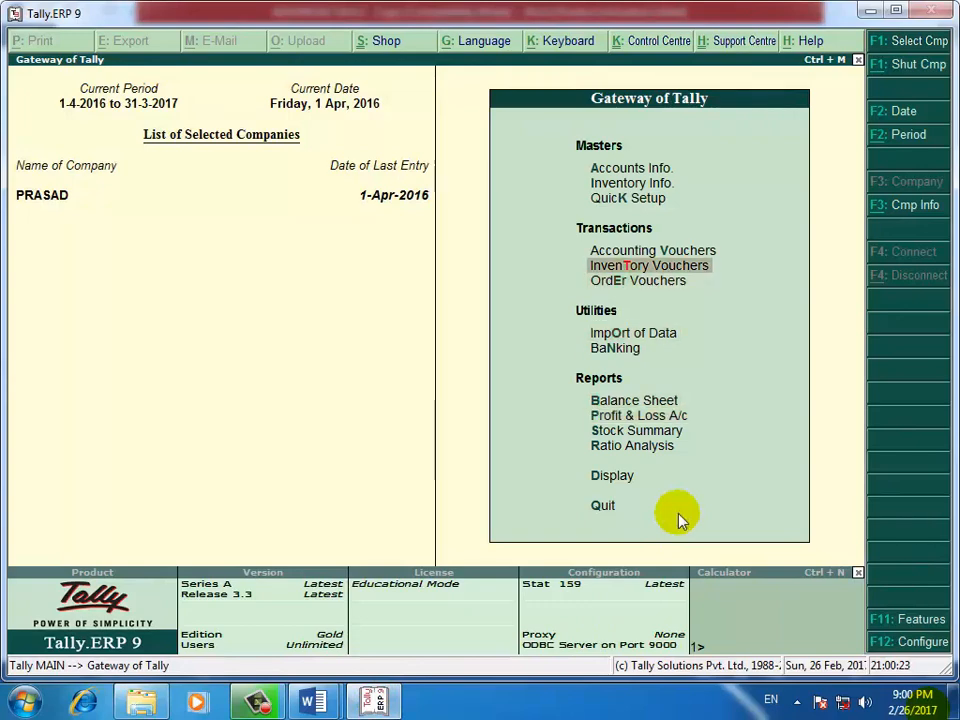
pyautogui.press('Return')
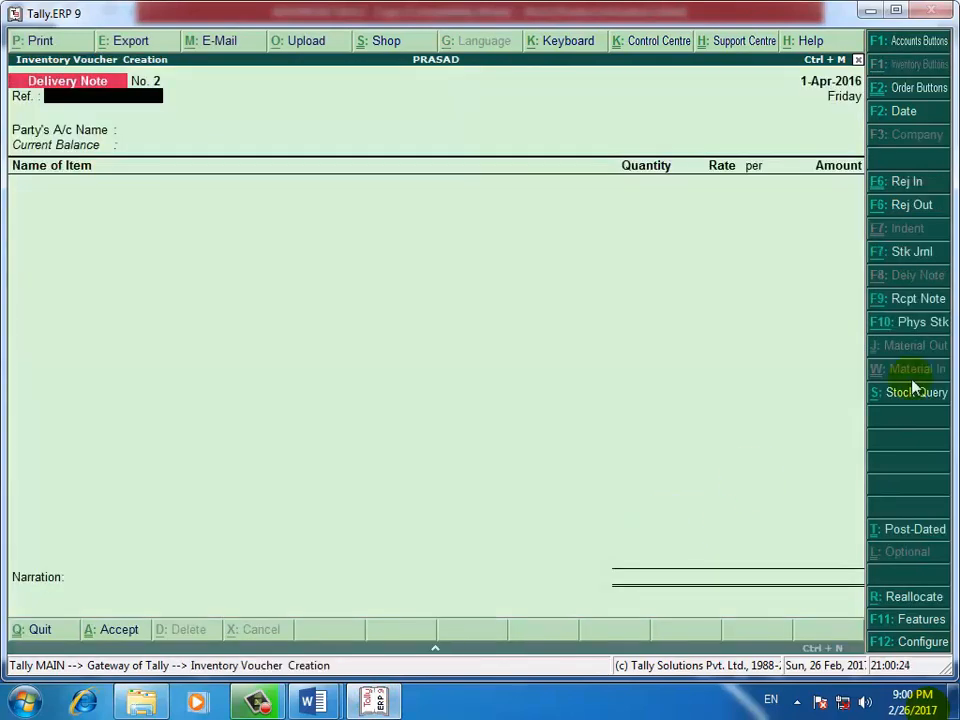
pyautogui.click(903, 183)
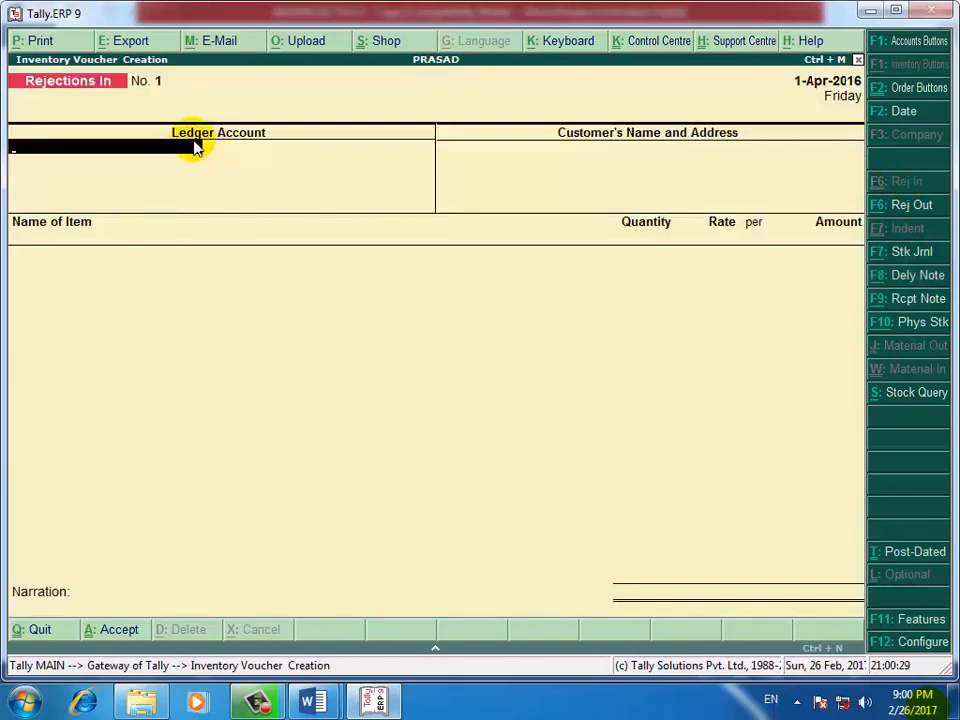
# Step: Set Amit Export as the ledger account and customer of the Rejections In voucher, and add Samsung J7 as the item
pyautogui.write('A')
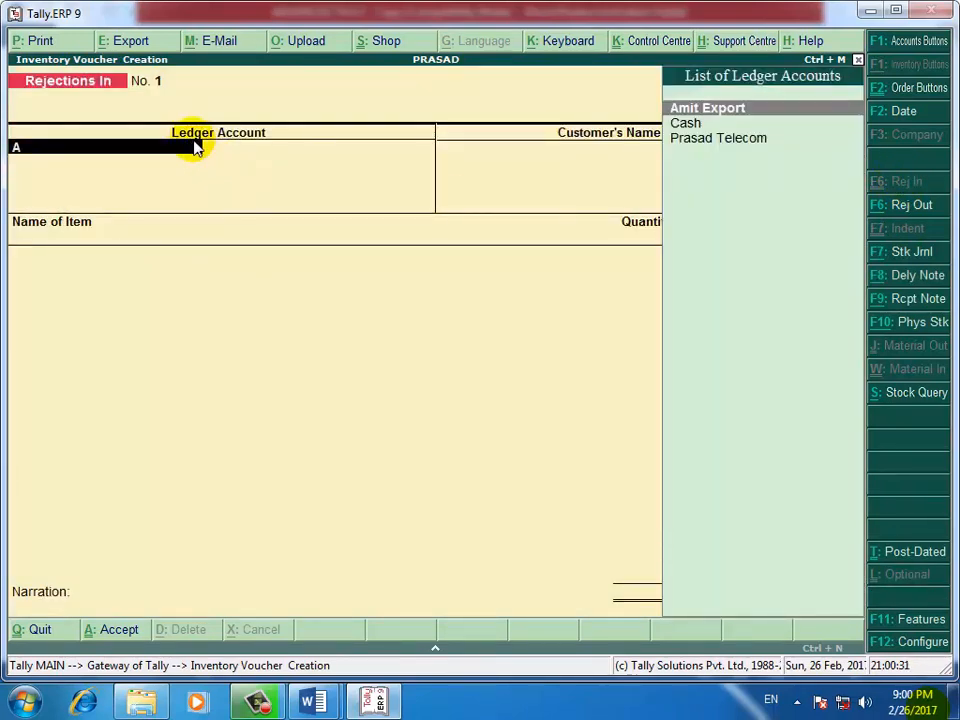
pyautogui.press('Return')
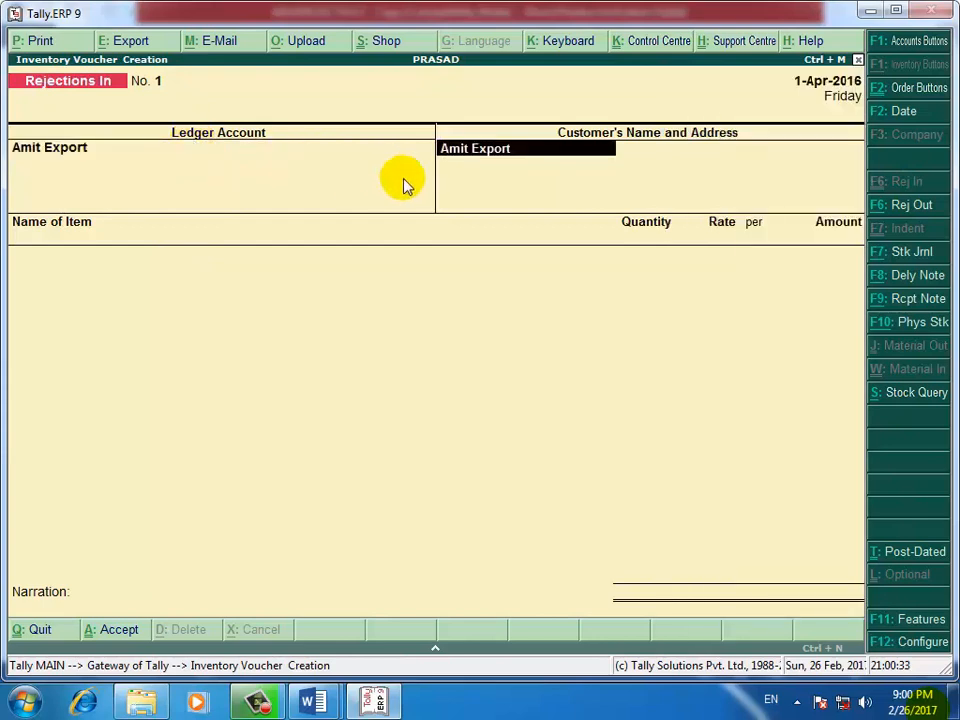
pyautogui.press('Return')
pyautogui.press('Return')
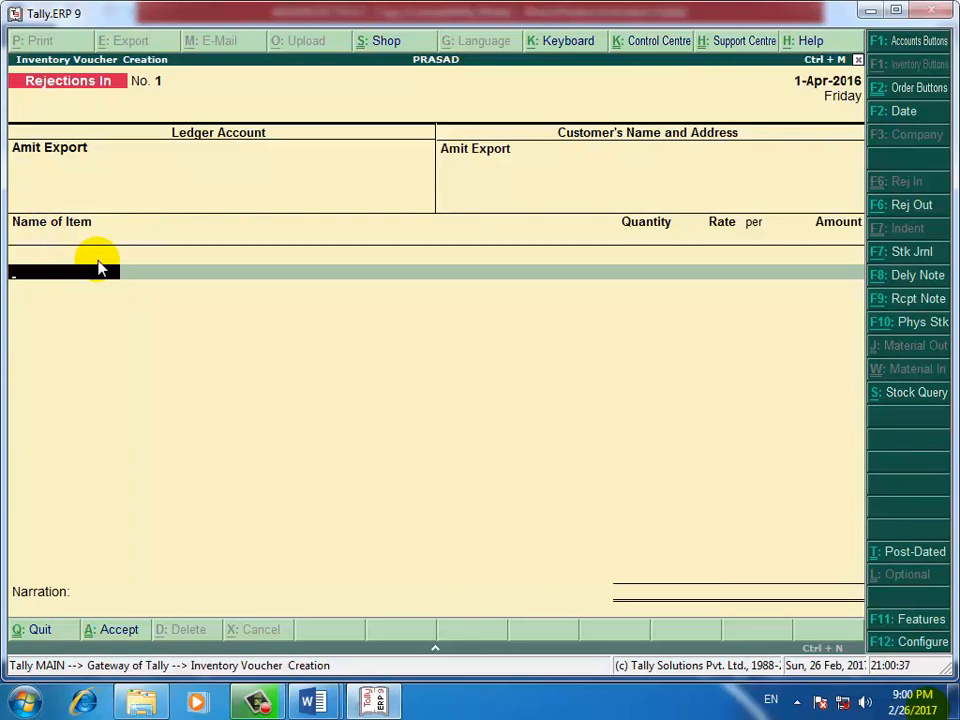
pyautogui.write('S')
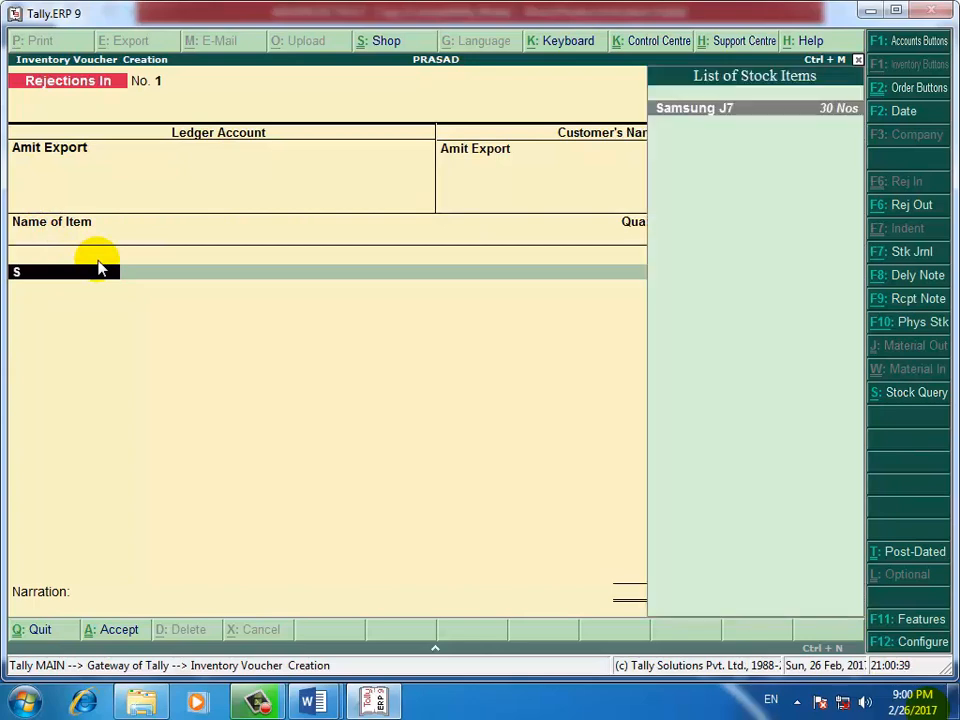
pyautogui.press('Return')
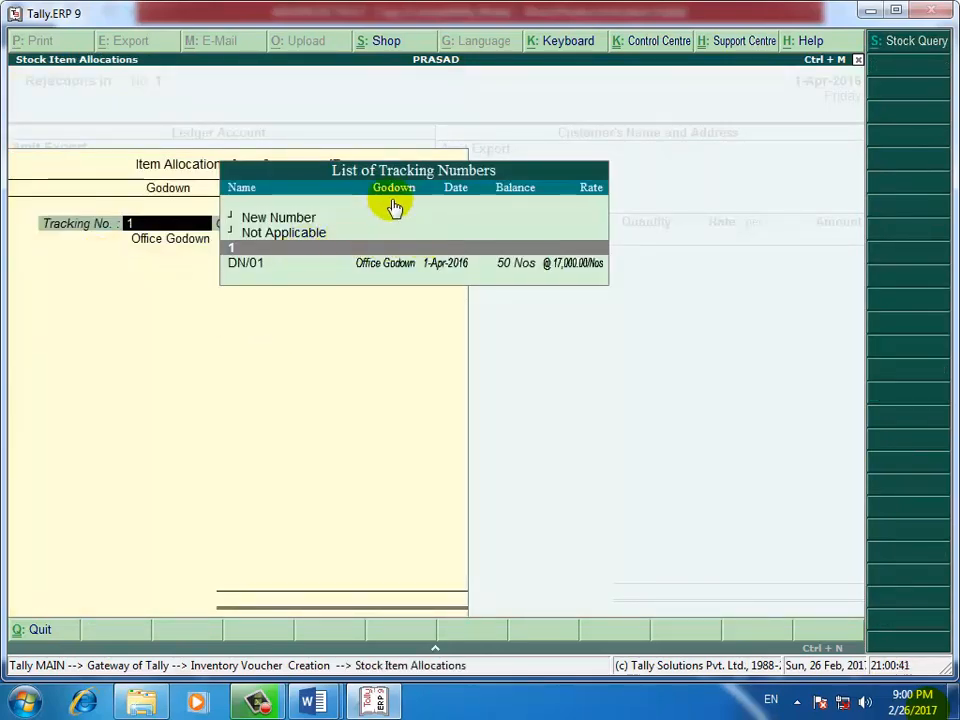
# Step: Check the tracking number in the ADVANCED TALLY Word document, and allocate the Samsung J7 return to tracking number DN/01 in Tally.ERP 9
pyautogui.hotkey('alt', 'Tab')
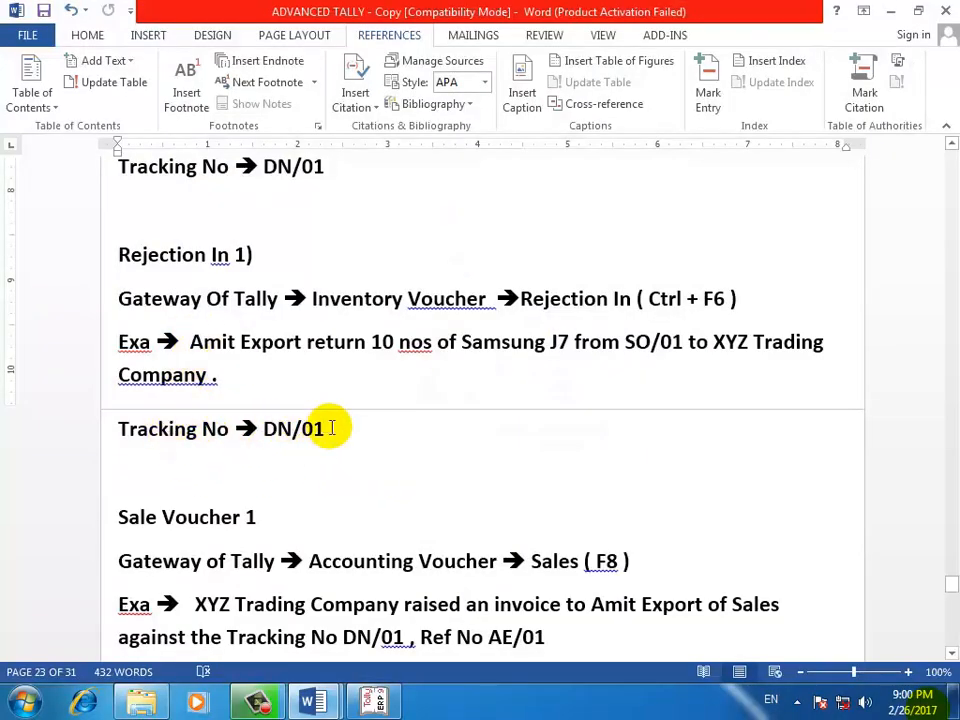
pyautogui.moveTo(332, 428); pyautogui.dragTo(255, 428)
pyautogui.hotkey('alt', 'Tab')
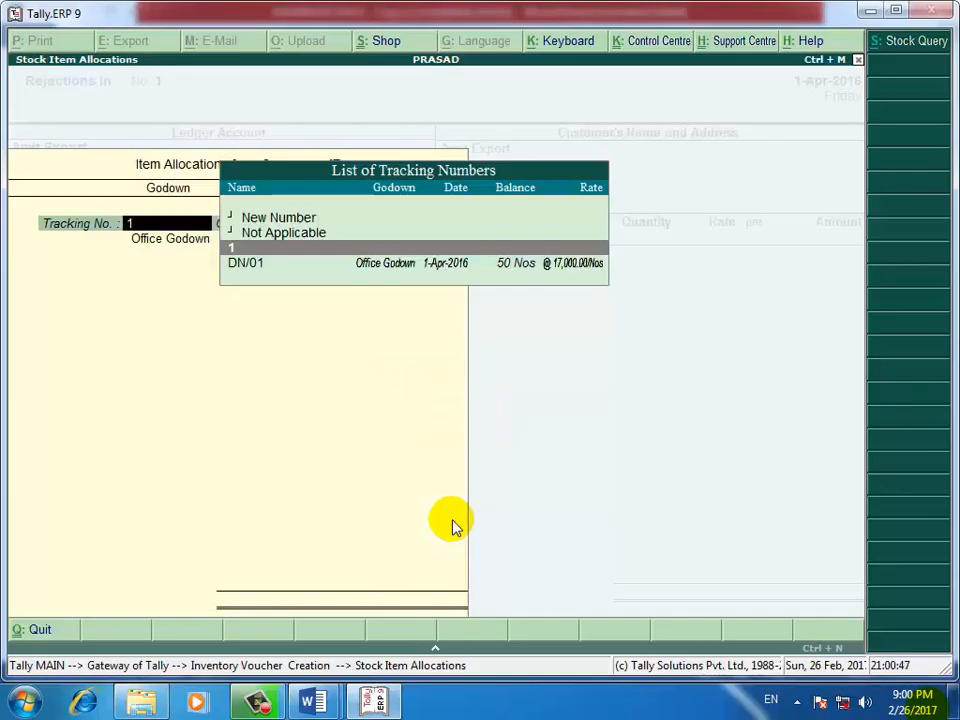
pyautogui.press('Down')
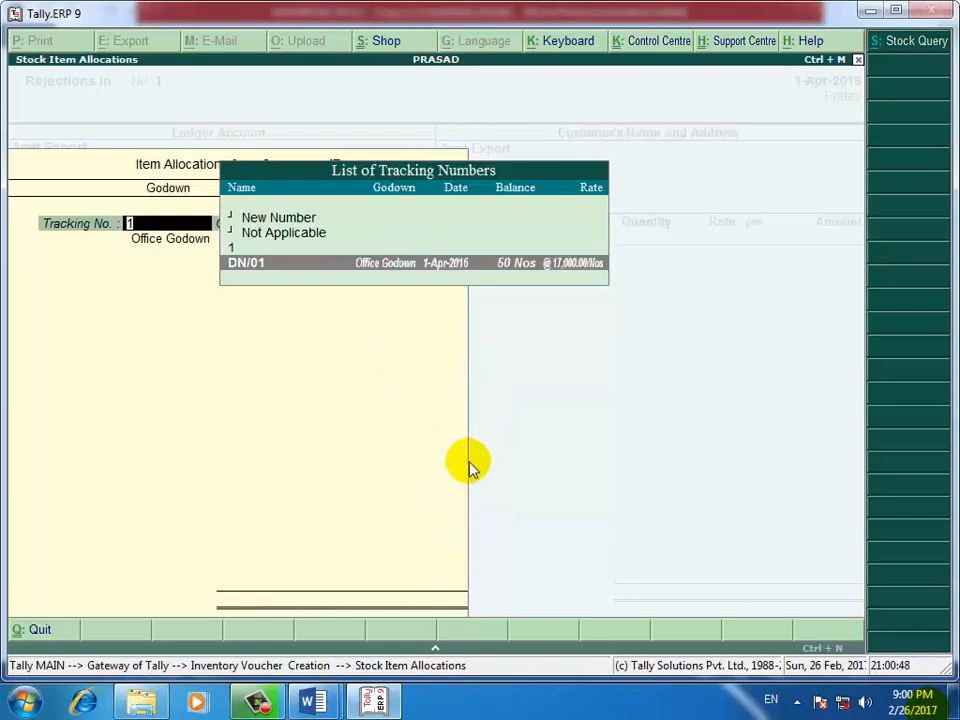
pyautogui.press('Return')
pyautogui.press('Return')
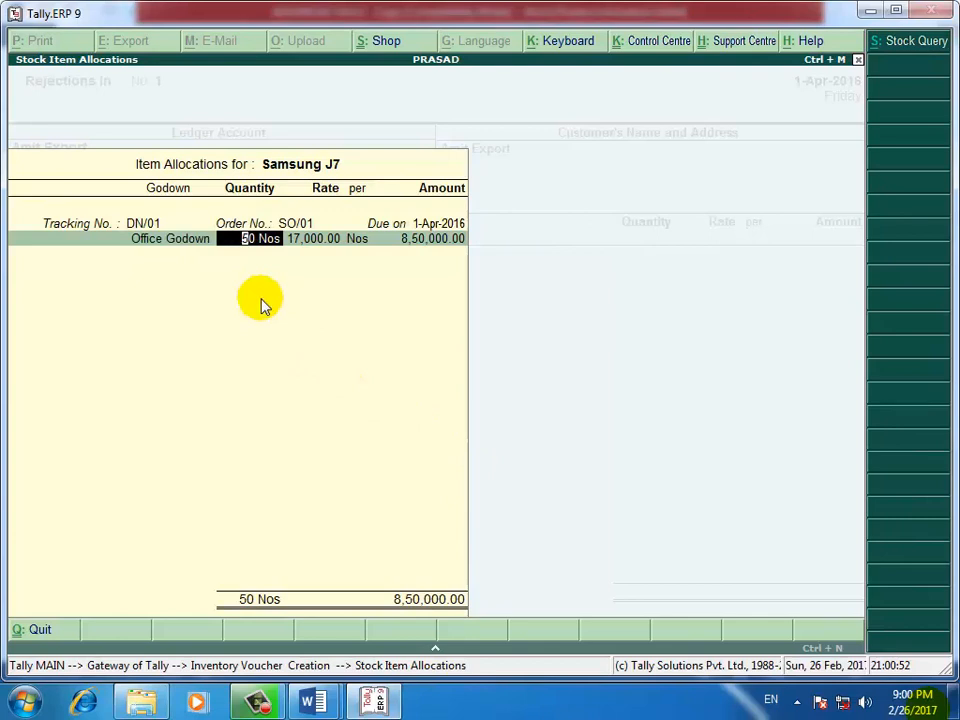
# Step: Set the returned quantity to 10 Nos, keeping the offered rate, end the allocations, save the Rejections In voucher and quit voucher creation
pyautogui.write('10')
pyautogui.press('Return')
pyautogui.press('Return')
pyautogui.press('Return')
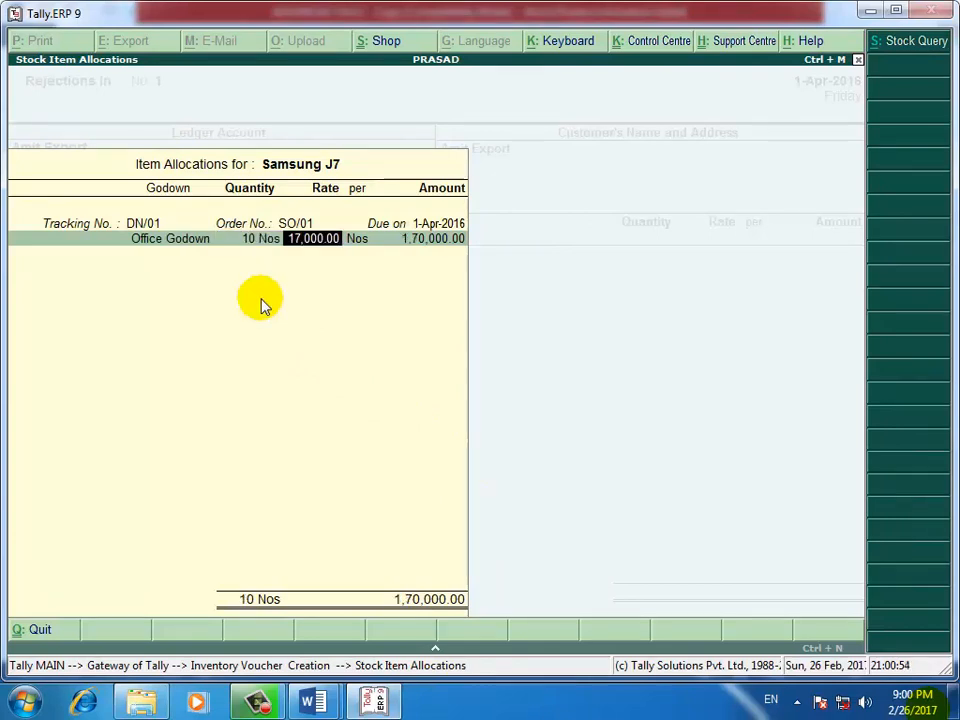
pyautogui.press('Return')
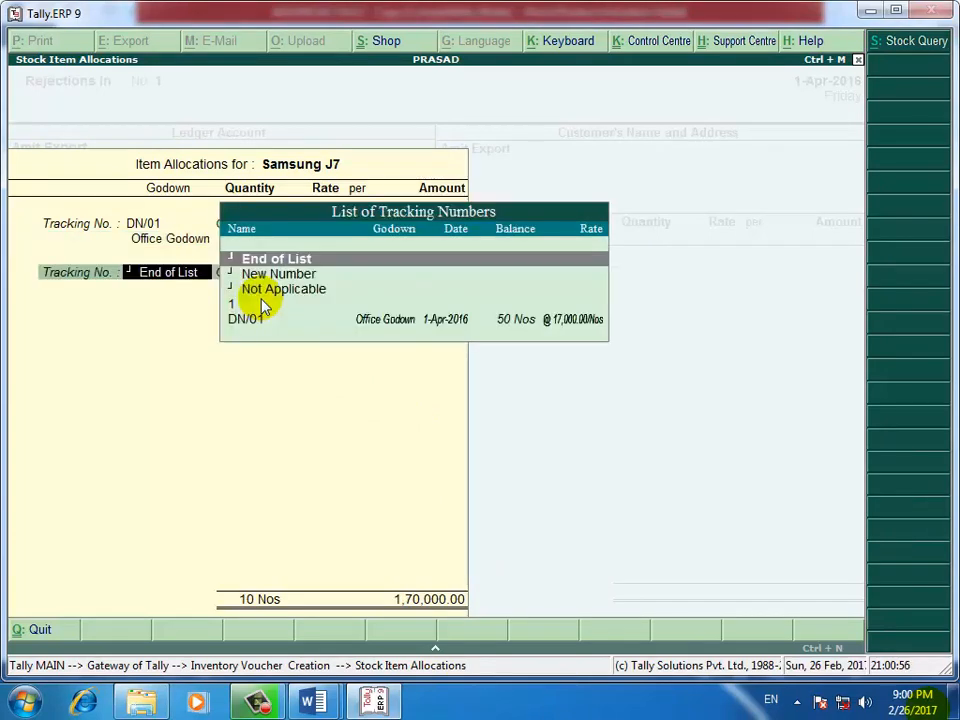
pyautogui.press('Return')
pyautogui.press('Return')
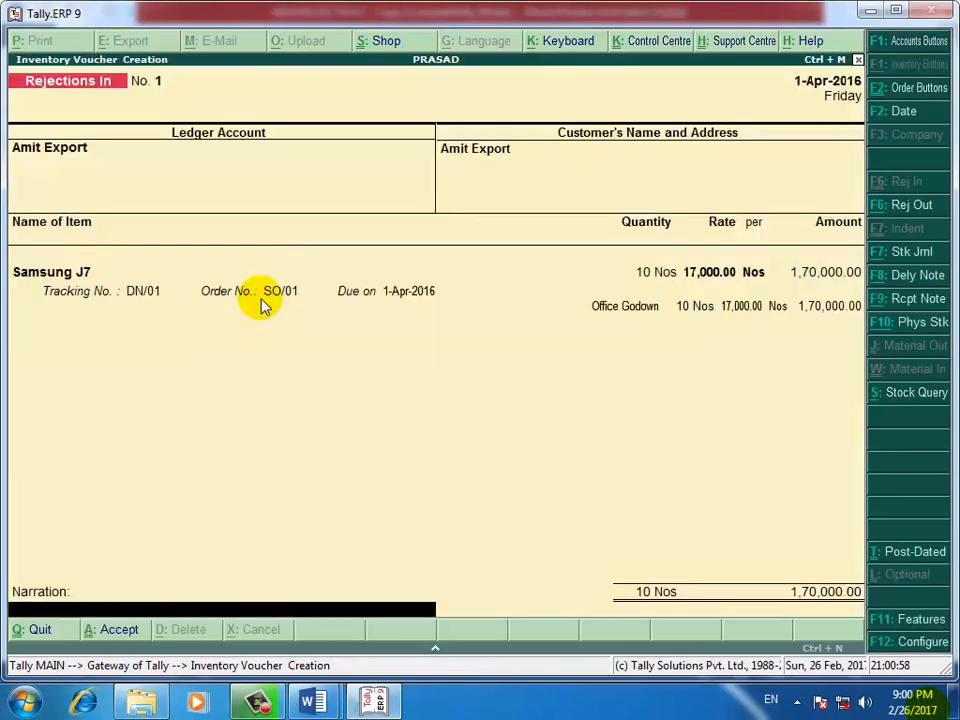
pyautogui.press('Return')
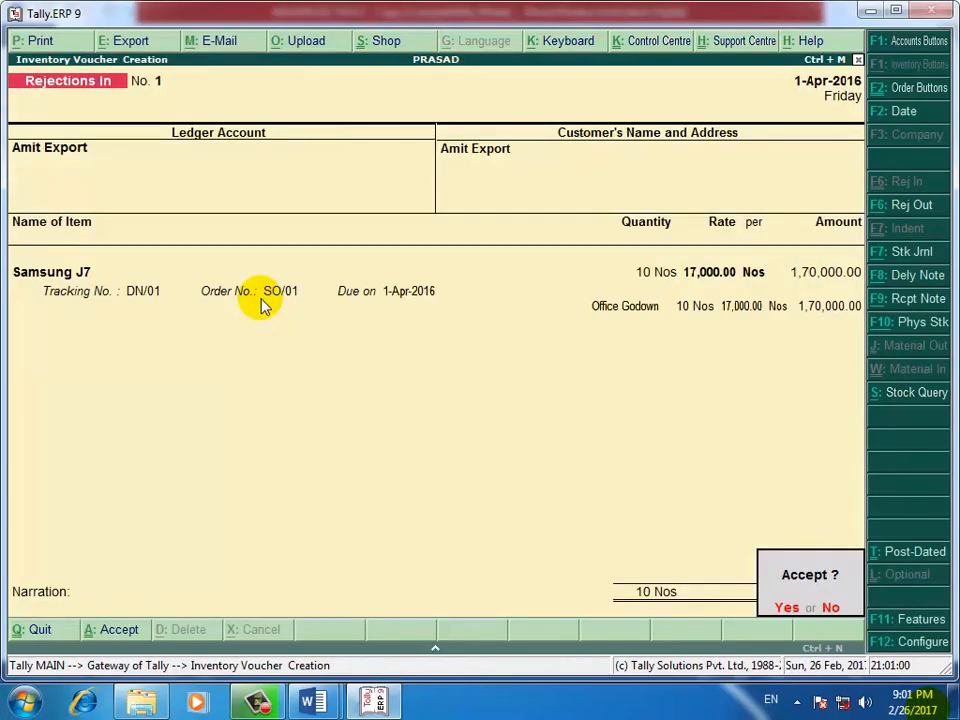
pyautogui.press('Return')
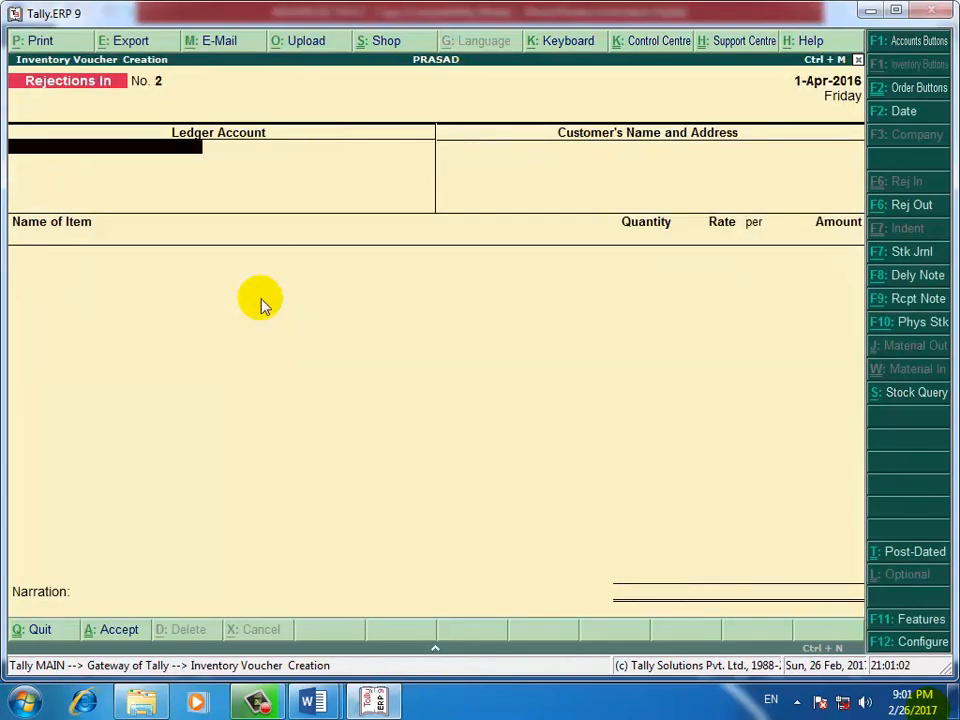
pyautogui.press('Escape')
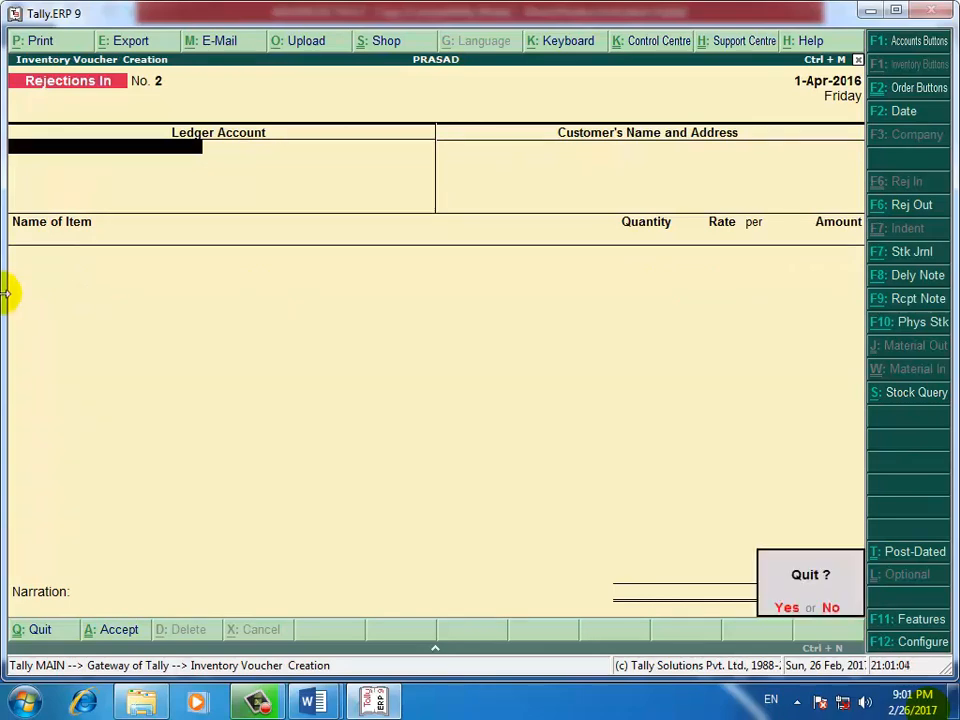
pyautogui.press('Return')
# Step: Examine the closing quantity and value of Samsung J7 in the detailed Stock Summary after the rejection, and close the report
pyautogui.press('Down')
pyautogui.press('Down')
pyautogui.press('Down')
pyautogui.press('Down')
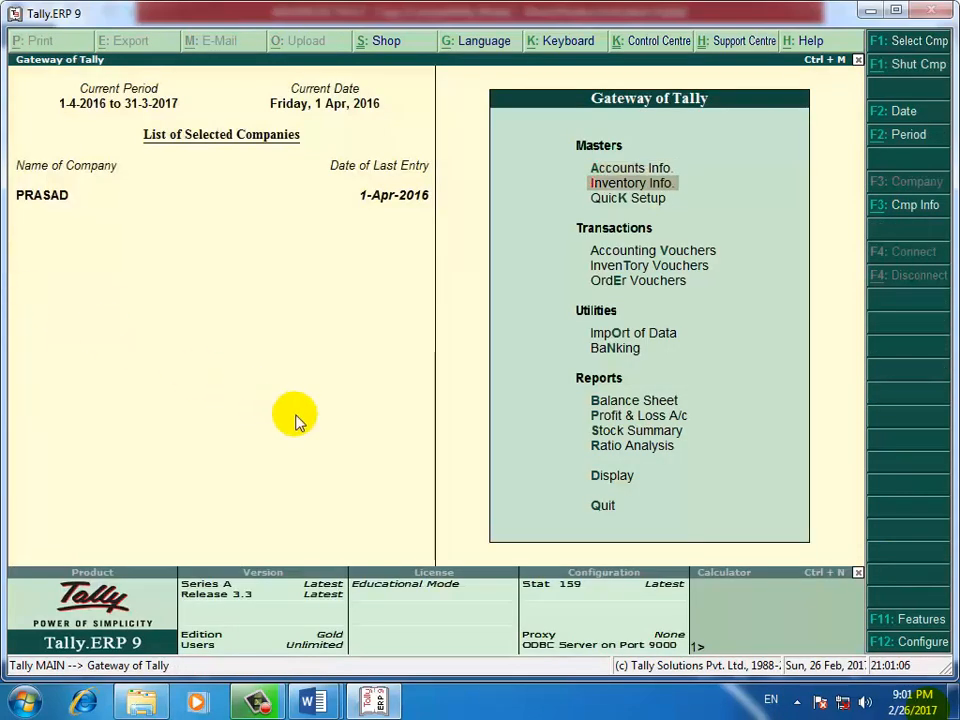
pyautogui.press('Down')
pyautogui.press('Down')
pyautogui.press('Down')
pyautogui.press('Down')
pyautogui.press('Down')
pyautogui.press('Down')
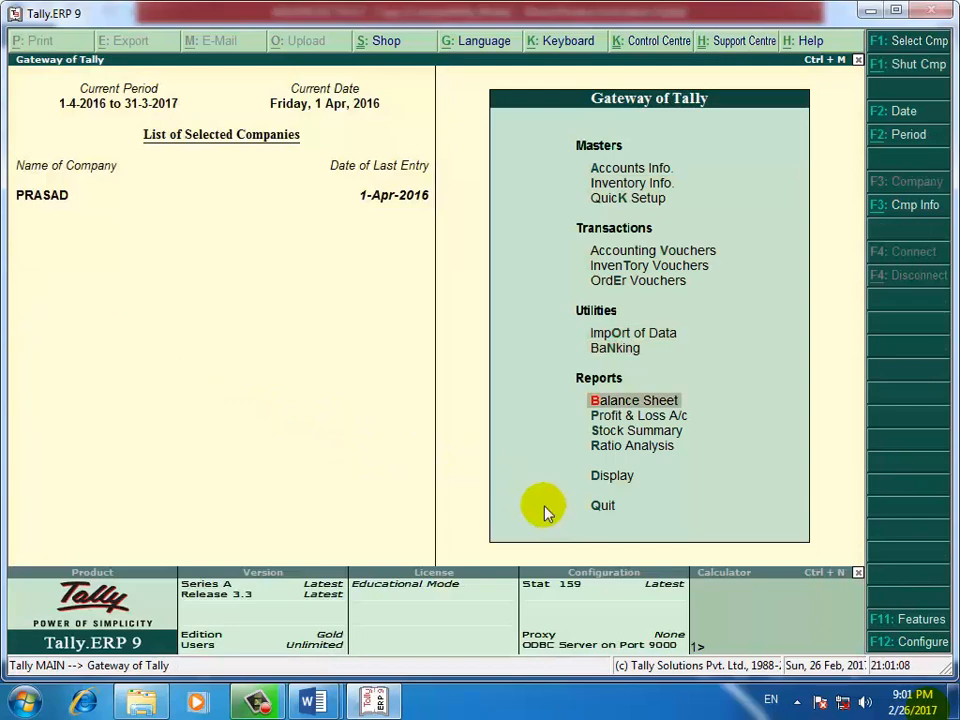
pyautogui.press('Return')
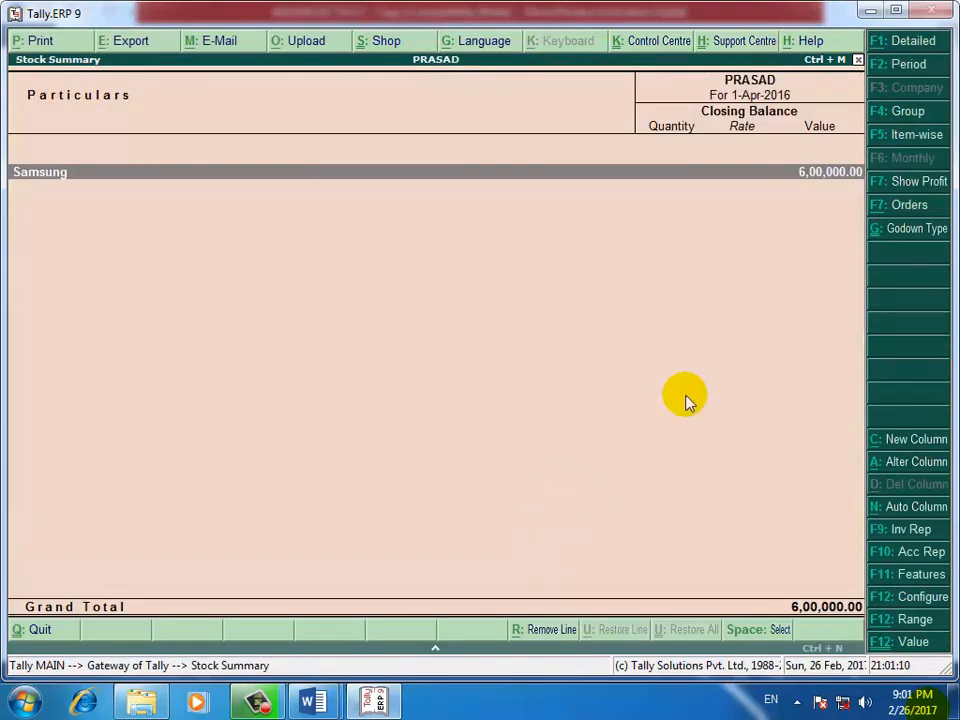
pyautogui.click(918, 46)
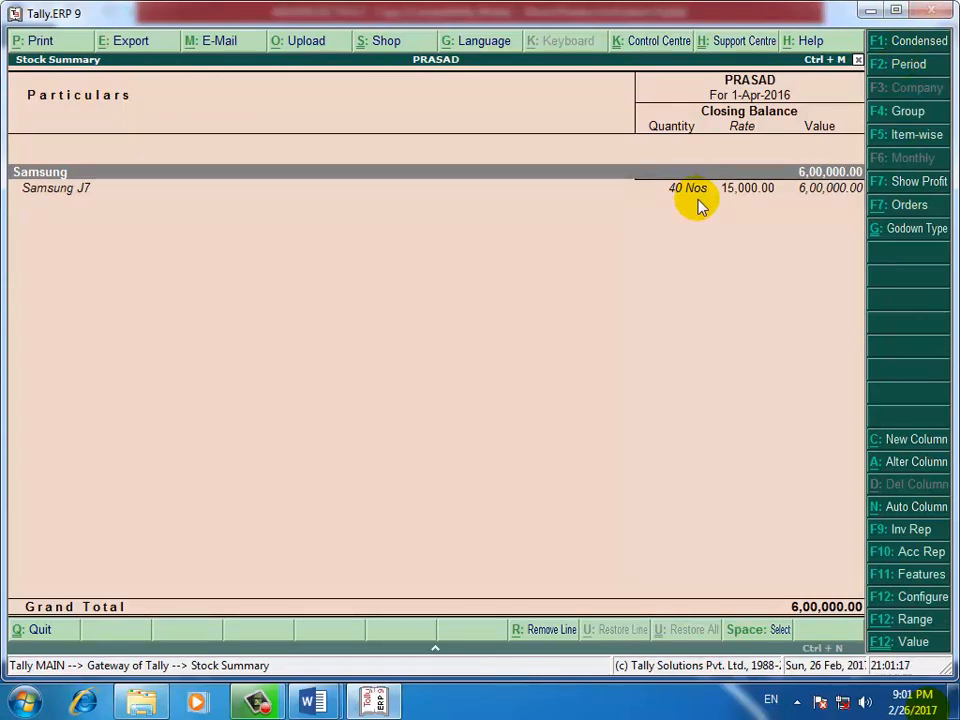
pyautogui.press('Escape')
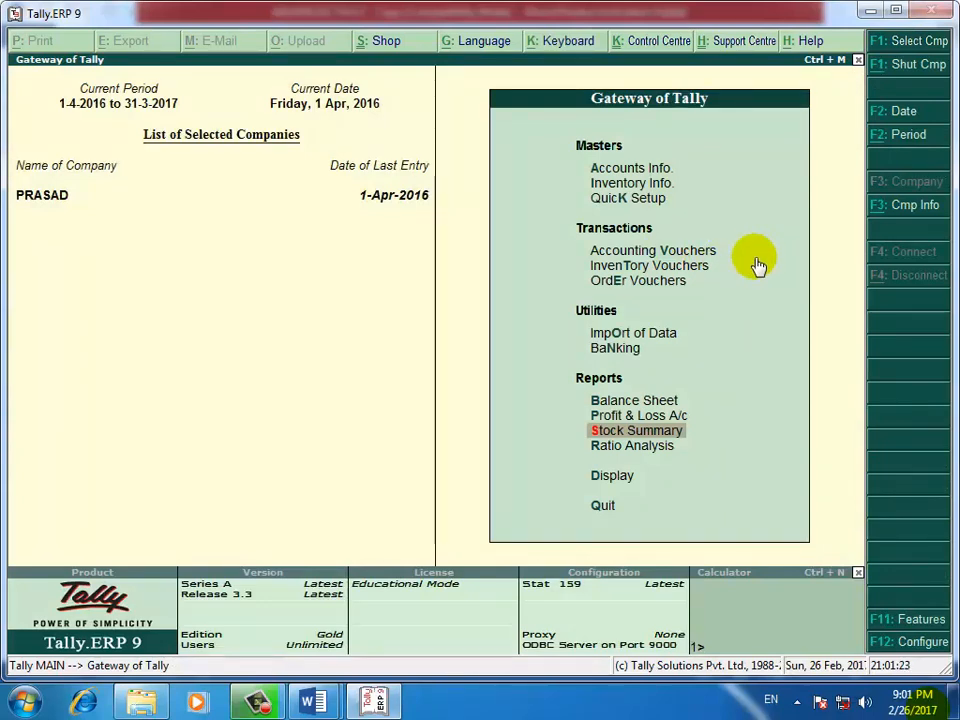
# Step: Switch to the ADVANCED TALLY Word document and read the Sale Voucher 1 exercise, including its voucher type, tracking number and reference number
pyautogui.moveTo(311, 697)
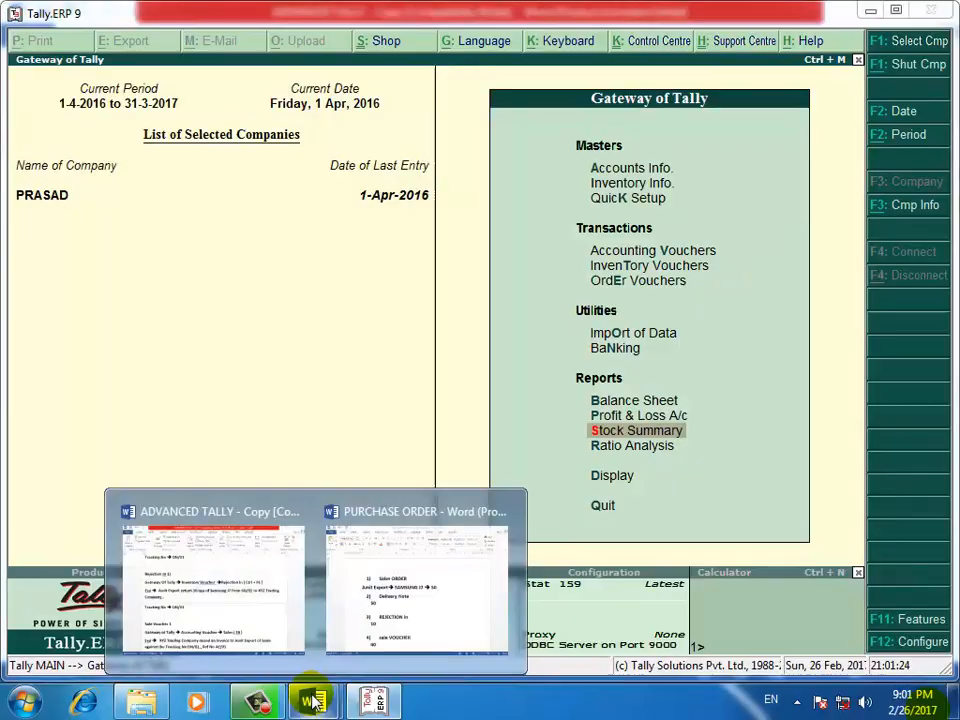
pyautogui.click(247, 585)
pyautogui.click(285, 517)
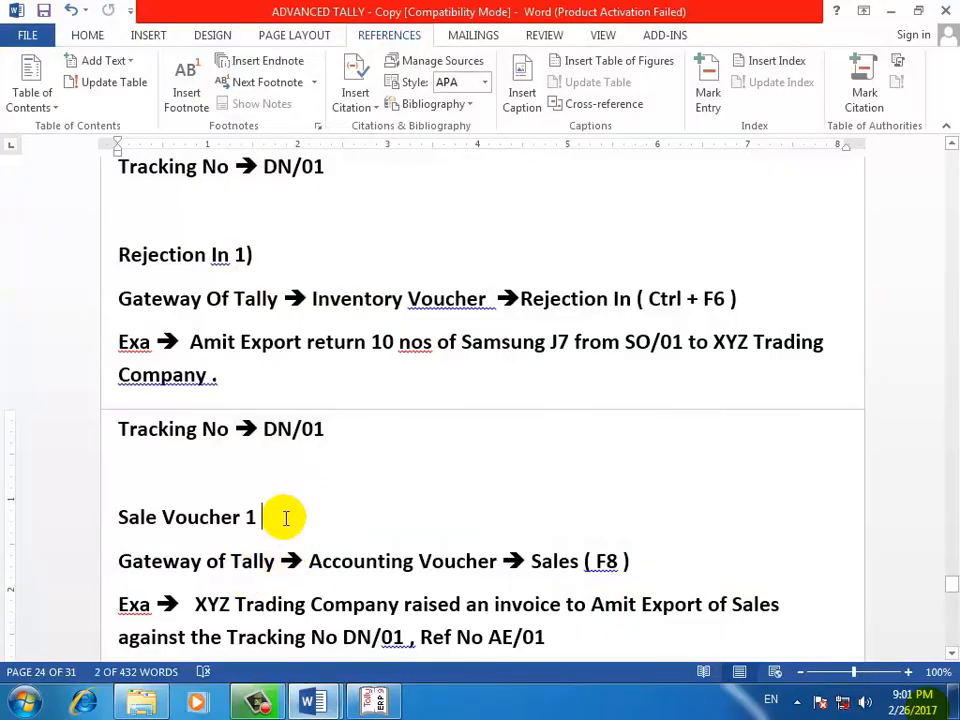
pyautogui.scroll(-2, 295, 470)
pyautogui.scroll(-2, 300, 495)
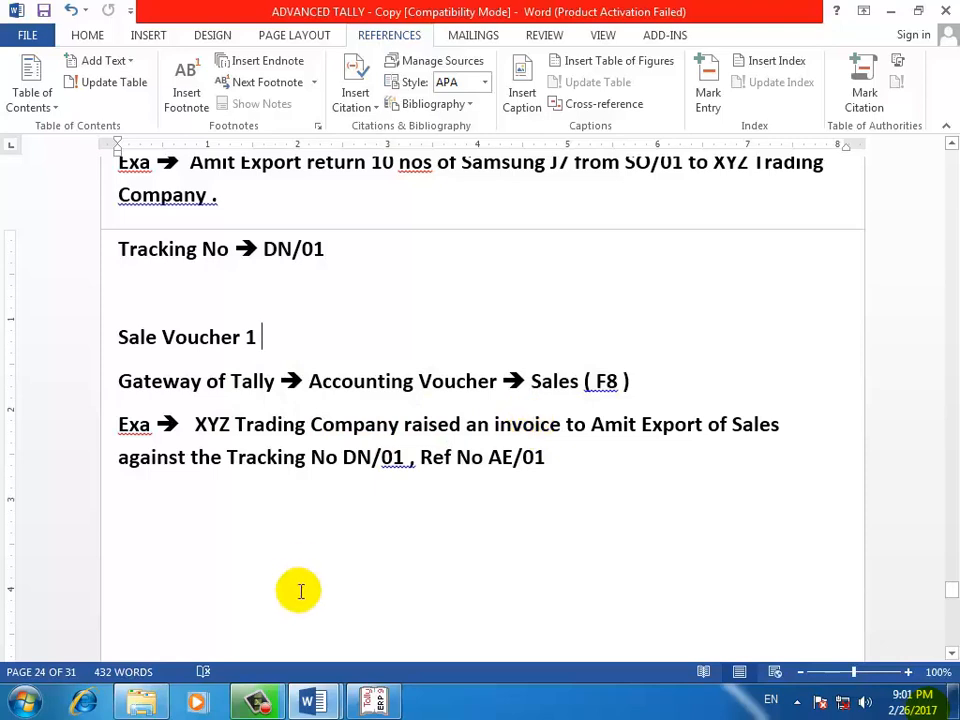
pyautogui.moveTo(227, 457); pyautogui.dragTo(340, 457)
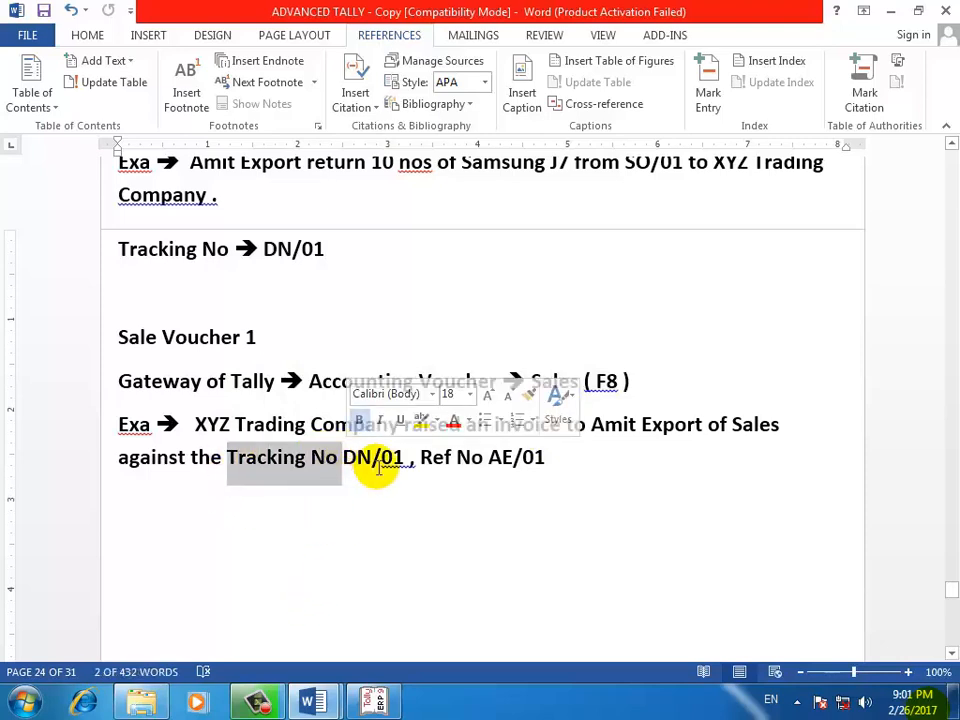
pyautogui.click(418, 467)
# Step: Switch back to Tally.ERP 9 and start a new Sales accounting voucher
pyautogui.click(373, 700)
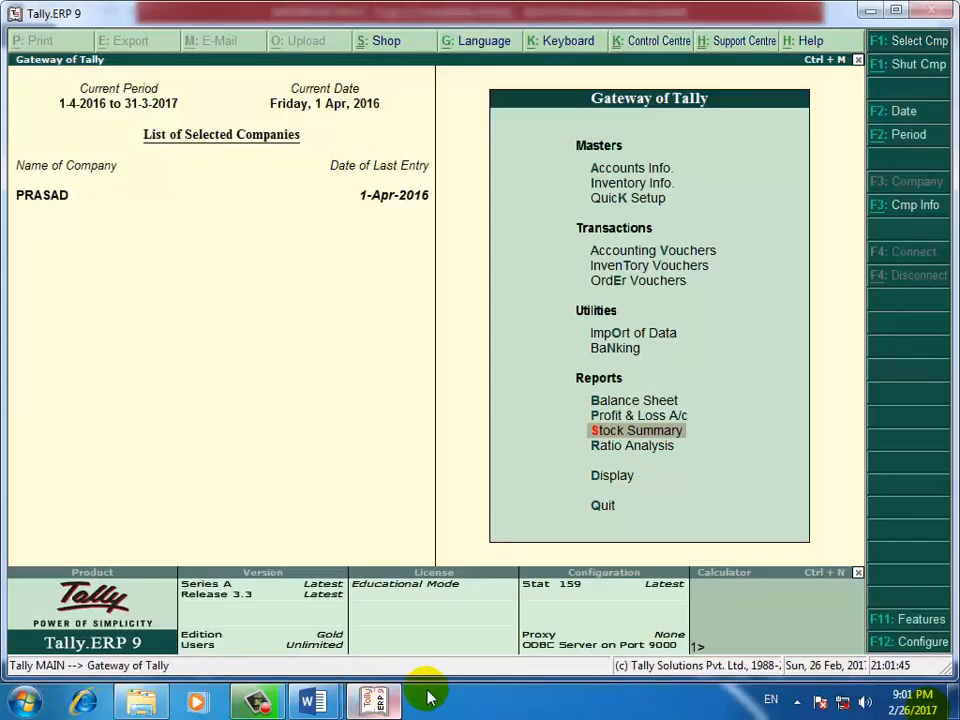
pyautogui.press('Up')
pyautogui.press('Up')
pyautogui.press('Up')
pyautogui.press('Up')
pyautogui.press('Up')
pyautogui.press('Up')
pyautogui.press('Up')
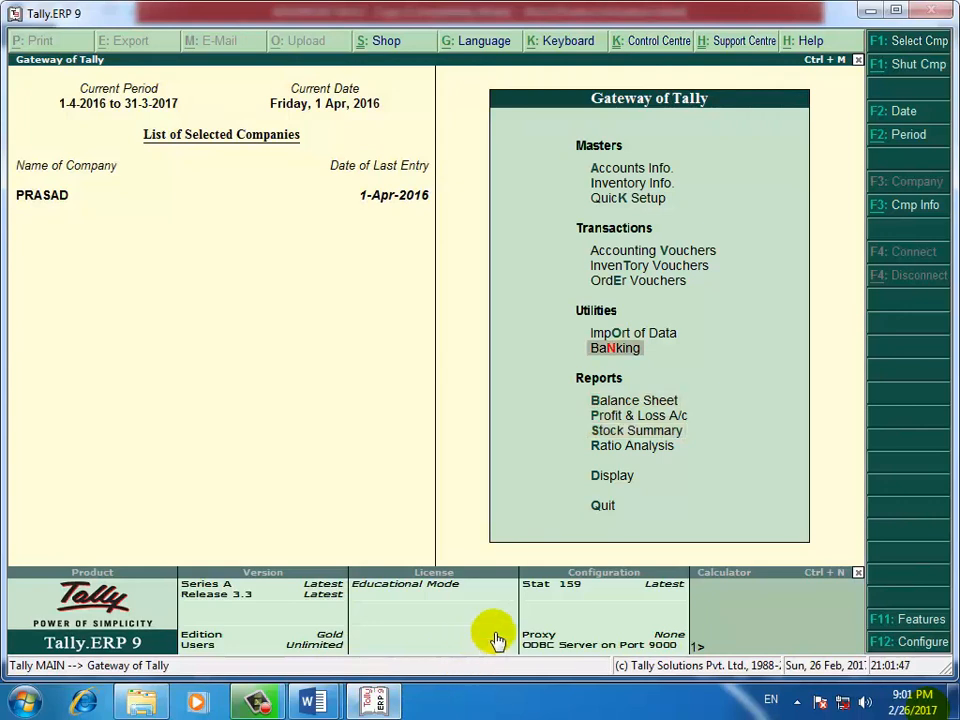
pyautogui.press('Return')
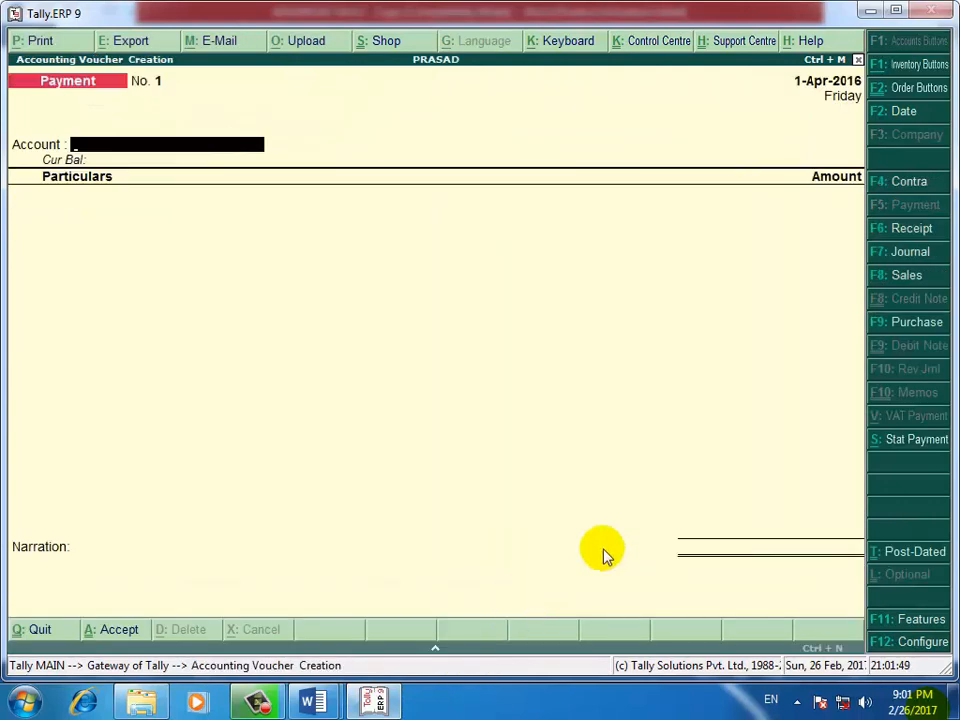
pyautogui.click(907, 276)
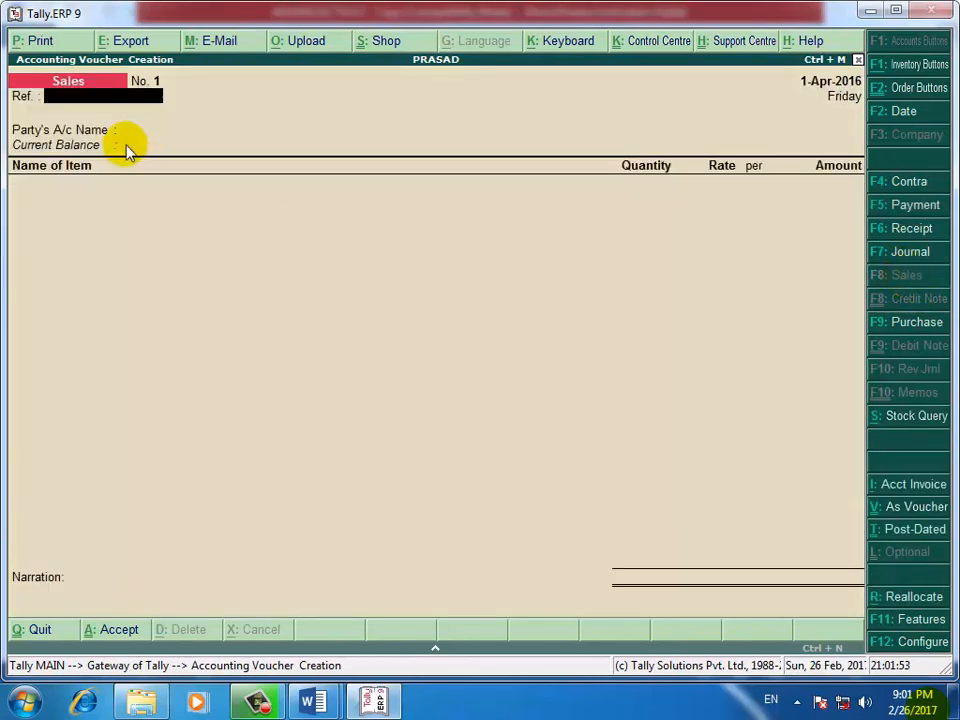
# Step: Check the reference number in the Word document, and enter reference AE/01 and party Amit Export in the Tally.ERP 9 Sales voucher
pyautogui.hotkey('alt', 'Tab')
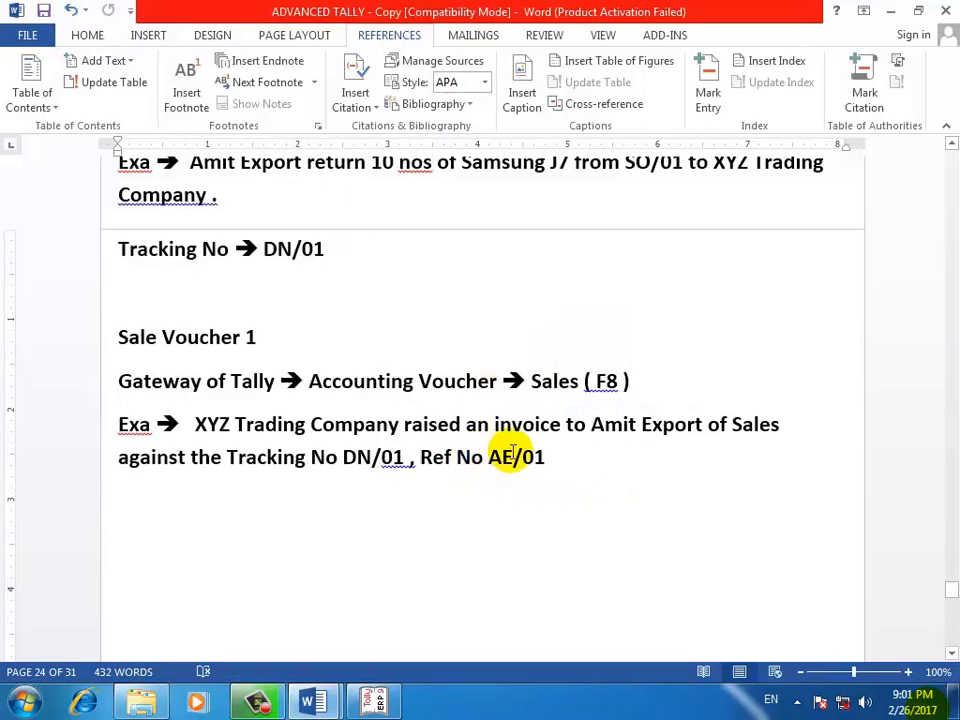
pyautogui.hotkey('alt', 'Tab')
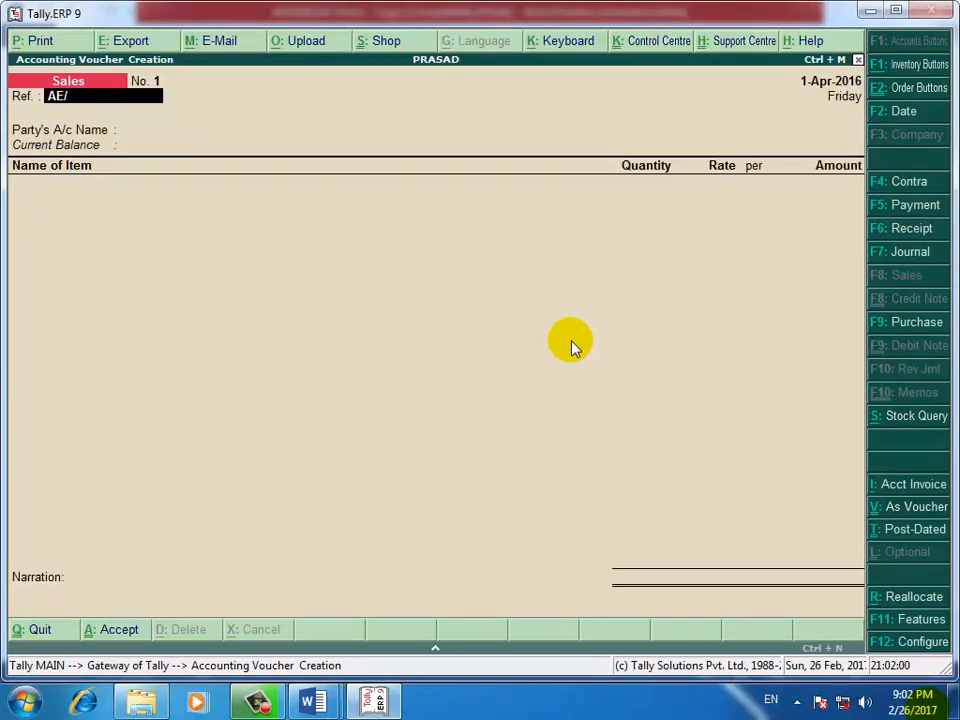
pyautogui.press('Return')
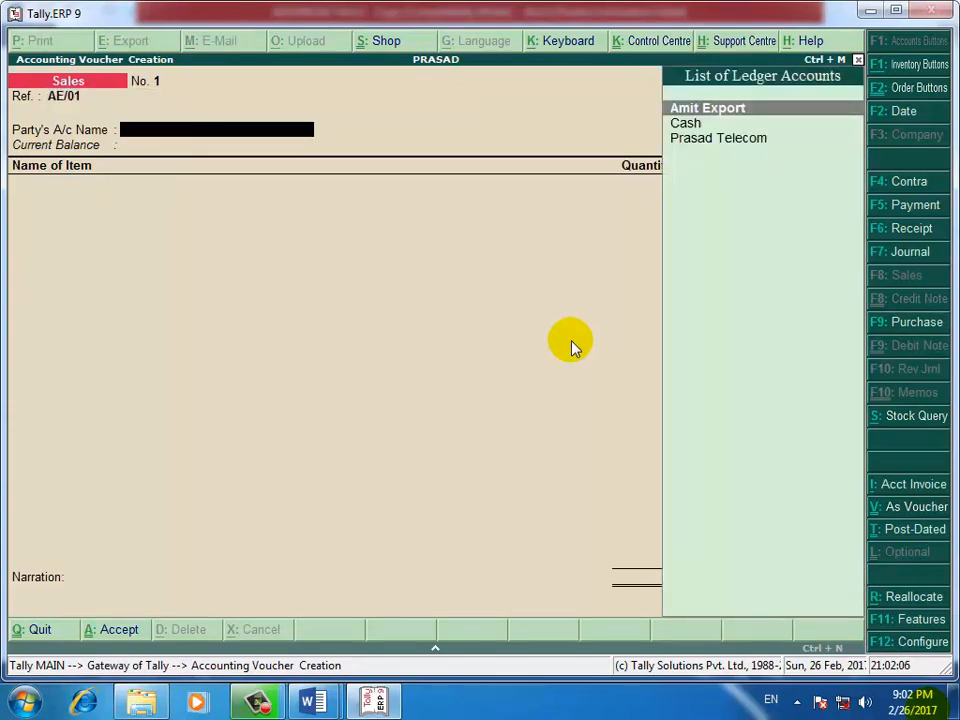
pyautogui.press('Return')
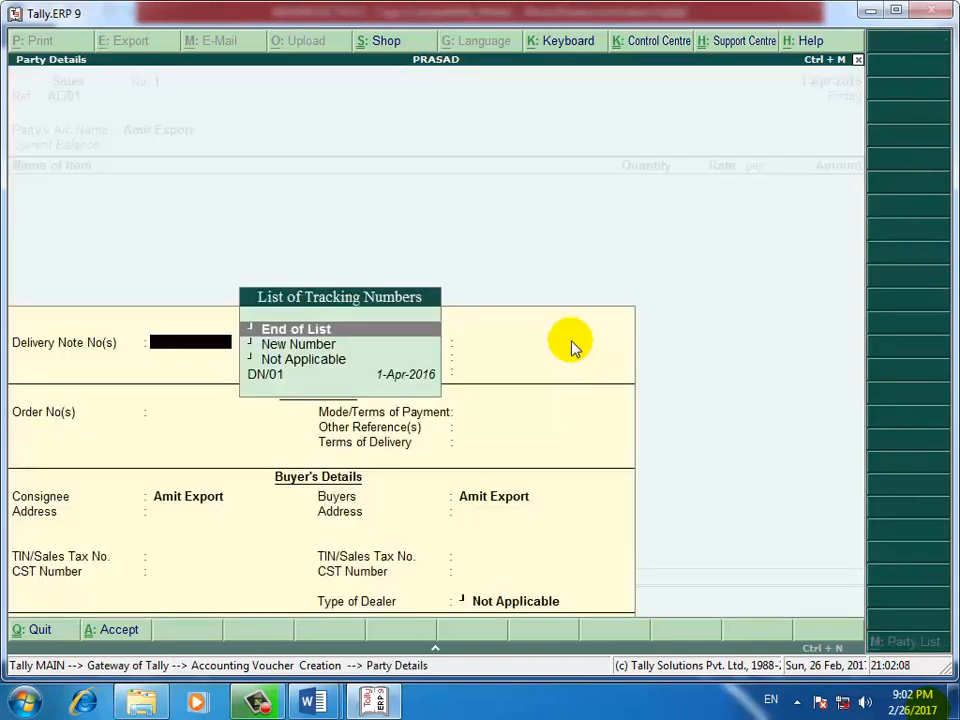
# Step: Check the tracking number in the Word exercise, and choose DN/01 as the delivery note in the Tally.ERP 9 sales voucher
pyautogui.hotkey('alt', 'Tab')
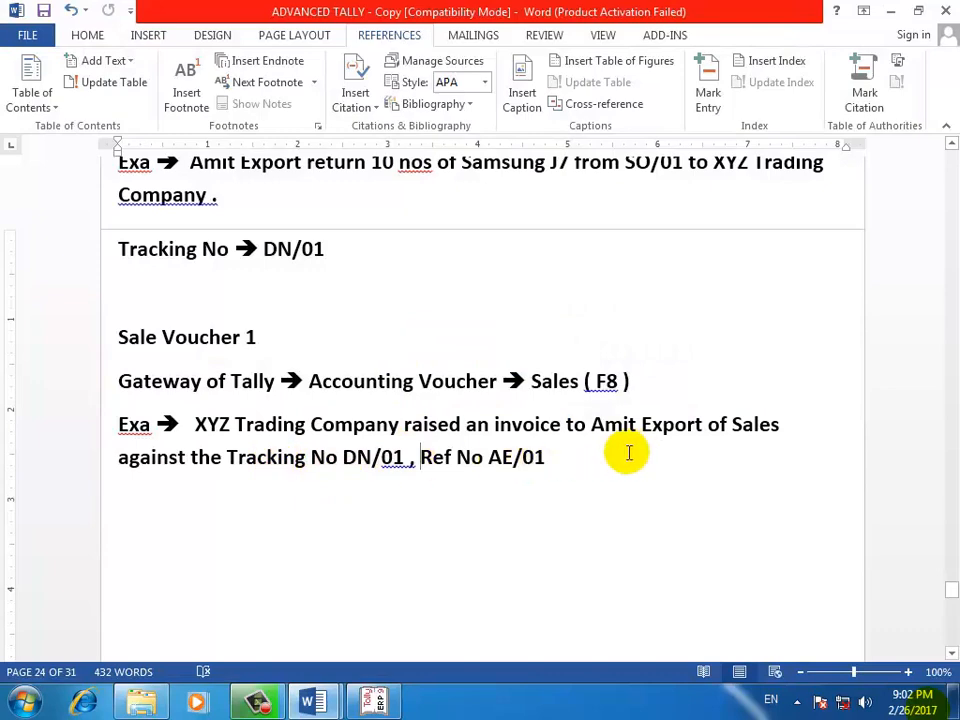
pyautogui.hotkey('alt', 'Tab')
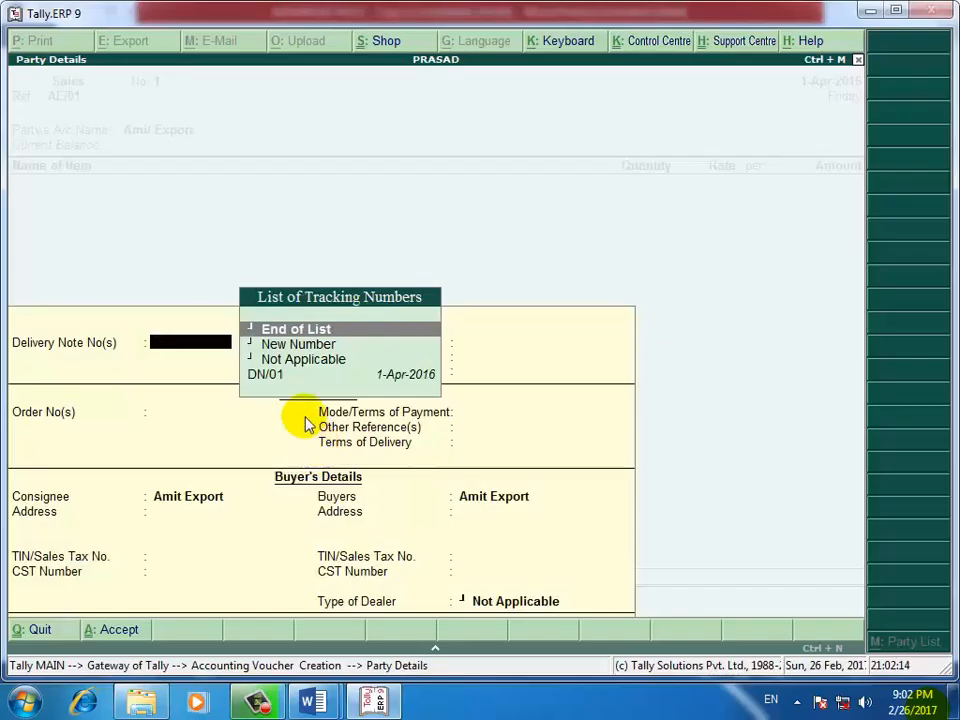
pyautogui.hotkey('alt', 'Tab')
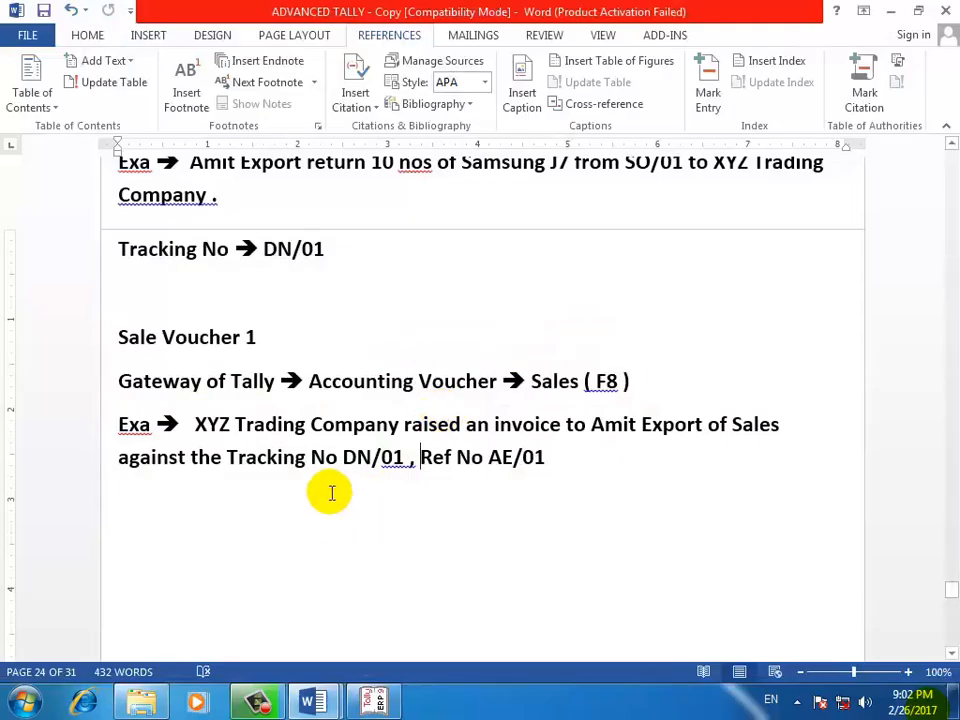
pyautogui.doubleClick(345, 457)
pyautogui.hotkey('alt', 'Tab')
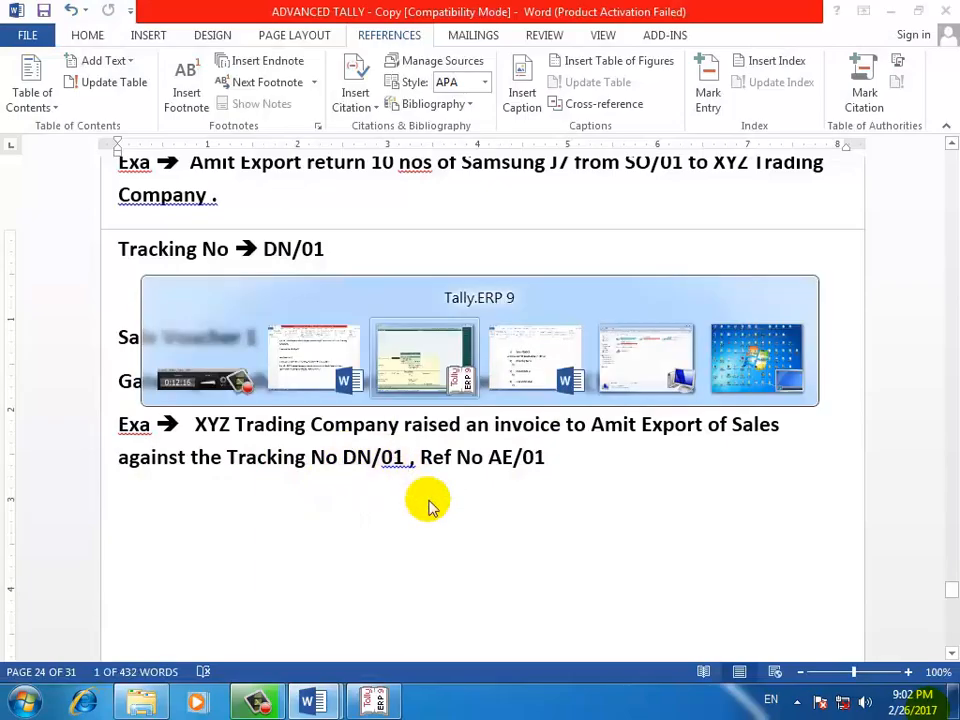
pyautogui.press('Down')
pyautogui.press('Down')
pyautogui.press('Down')
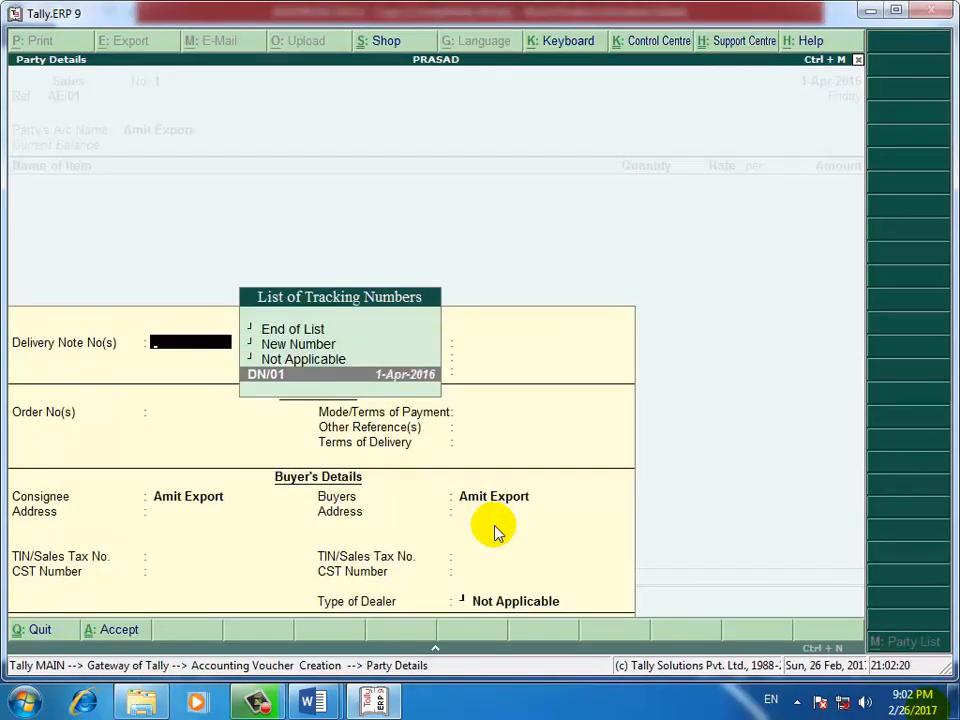
pyautogui.press('Return')
# Step: End the delivery note list and accept the remaining despatch, order and buyer's details for Amit Export
pyautogui.press('Return')
pyautogui.press('Return')
pyautogui.press('Return')
pyautogui.press('Return')
pyautogui.press('Return')
pyautogui.press('Return')
pyautogui.press('Return')
pyautogui.press('Return')
pyautogui.press('Return')
pyautogui.press('Return')
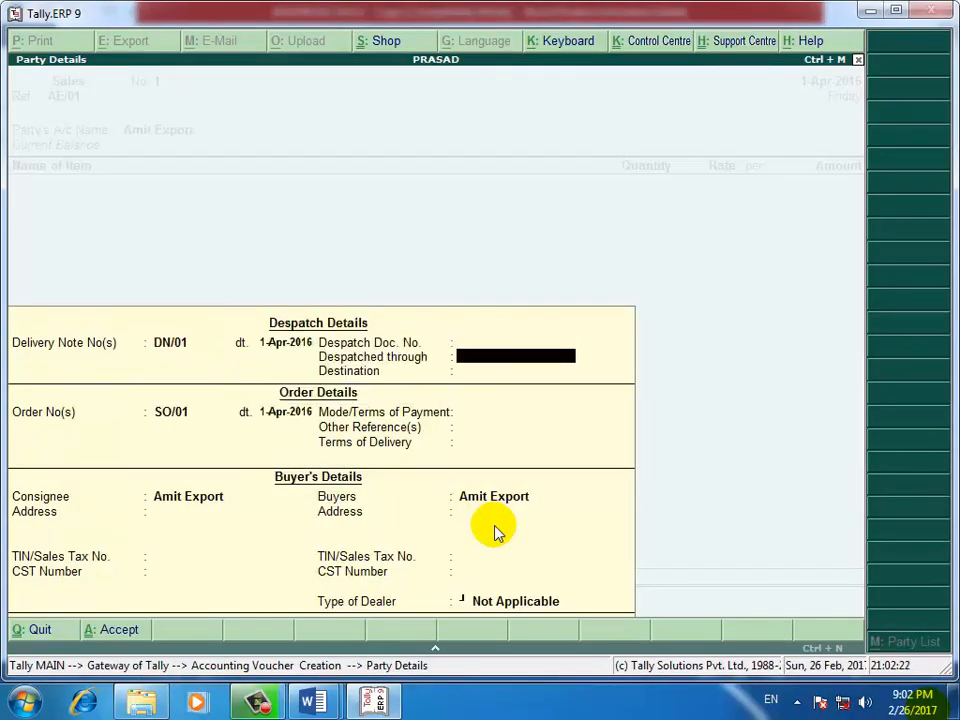
pyautogui.press('Return')
pyautogui.press('Return')
pyautogui.press('Return')
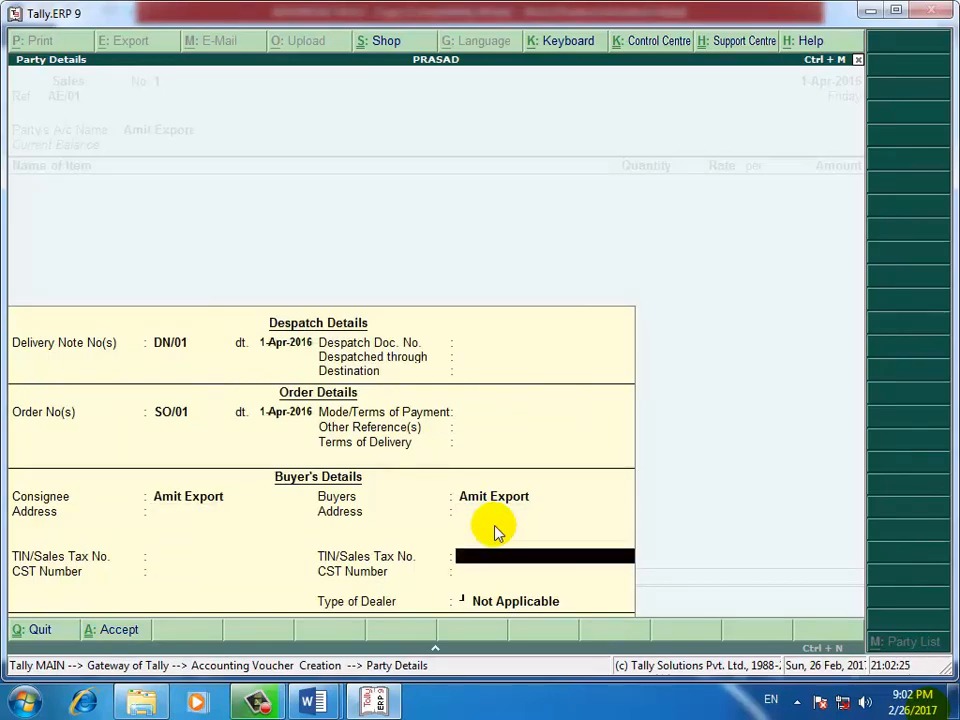
pyautogui.press('Return')
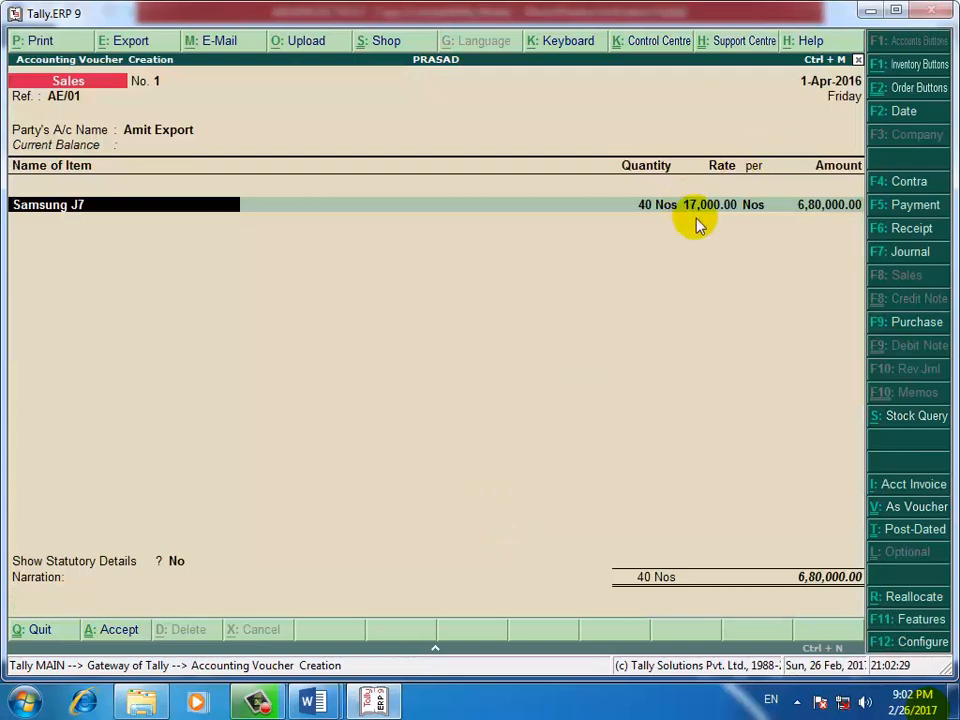
# Step: Allocate 40 Nos of Samsung J7 at 17,000.00 from Office Godown against tracking number DN/01 and order SO/01
pyautogui.press('Return')
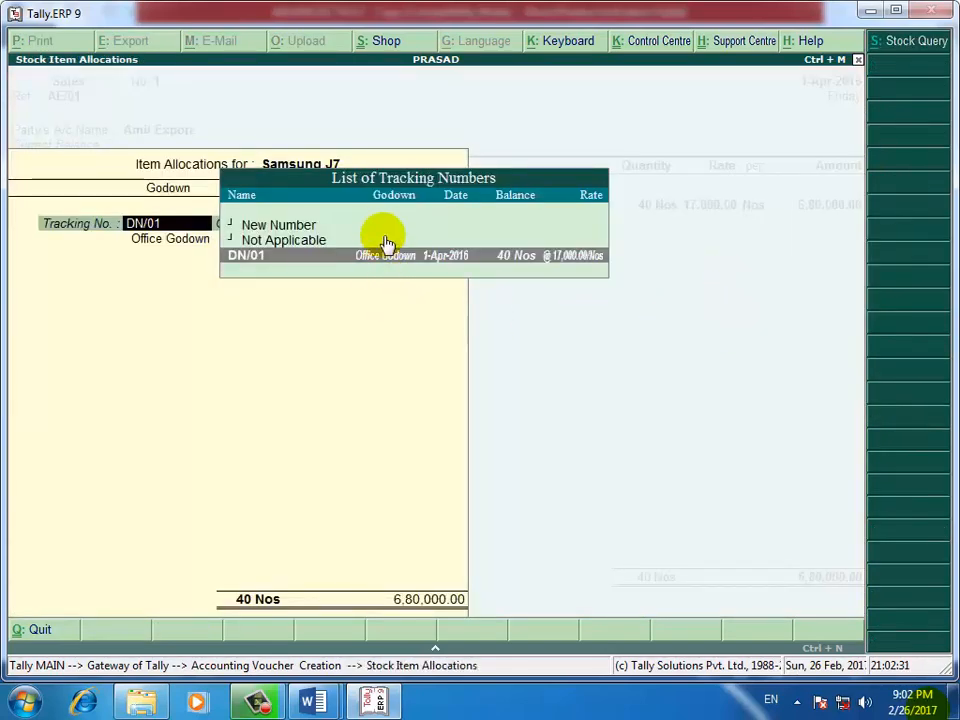
pyautogui.press('Return')
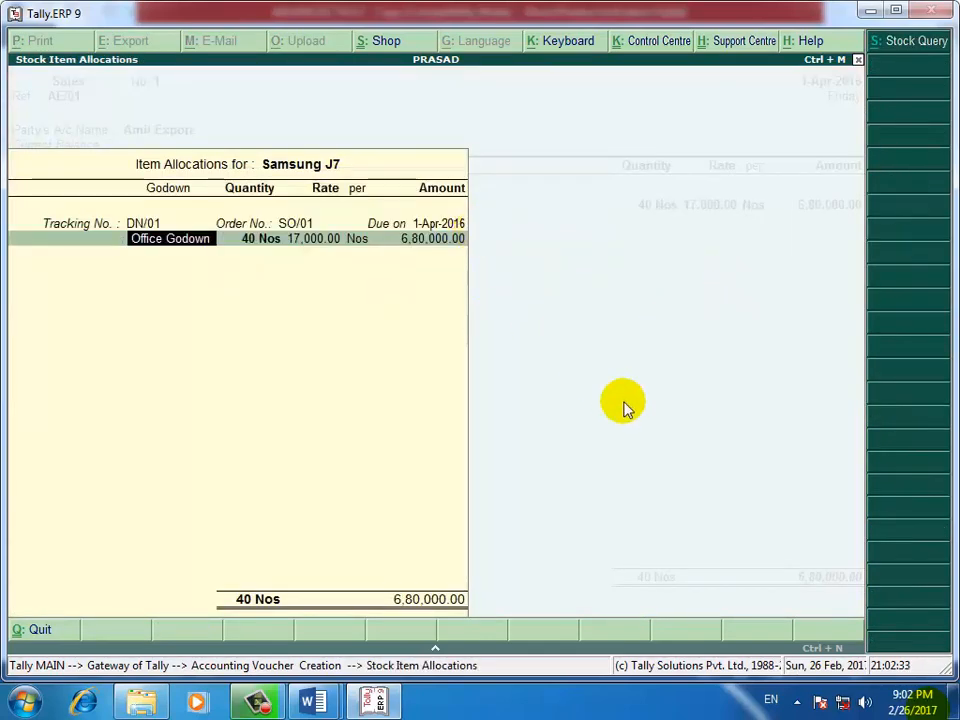
pyautogui.press('Return')
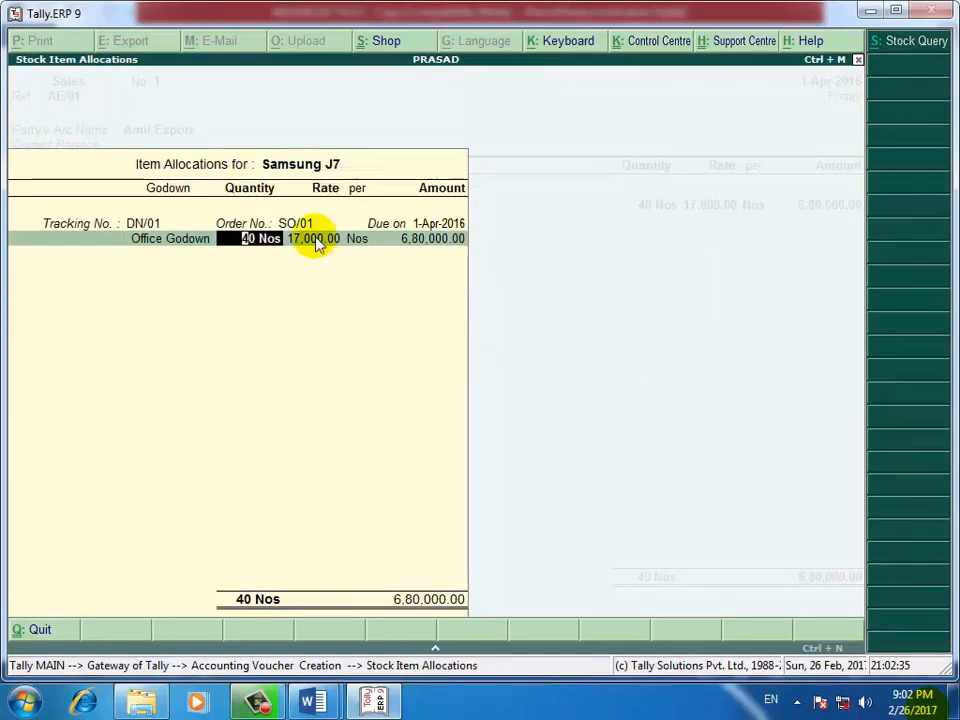
pyautogui.press('Return')
pyautogui.press('Return')
pyautogui.press('Return')
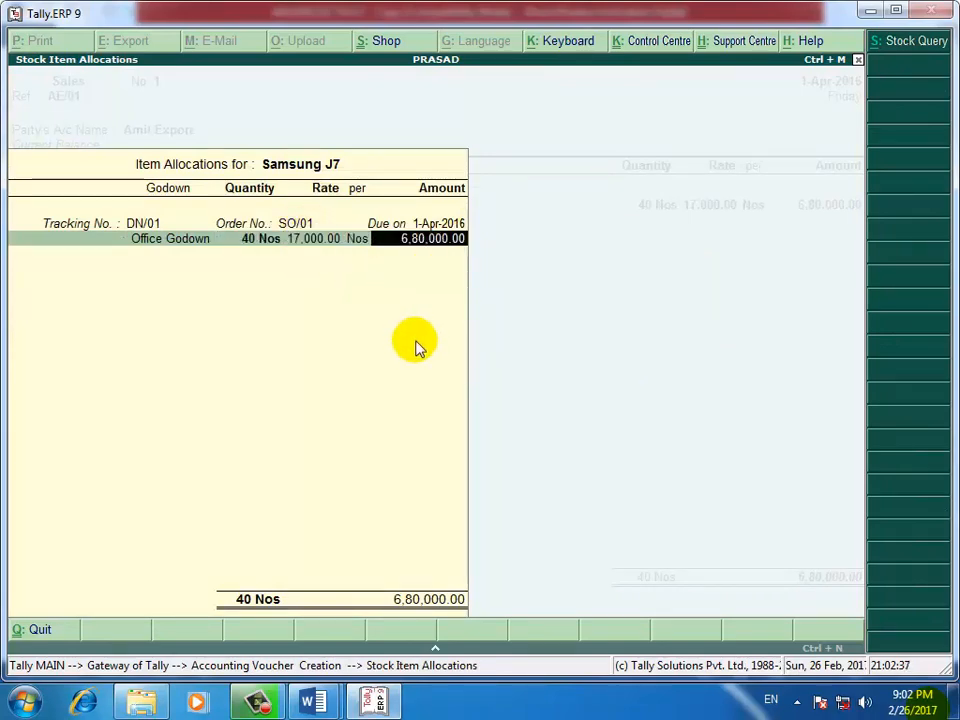
pyautogui.press('Return')
# Step: Assign the Samsung J7 amount to Sales A/c with the VAT/tax class Sales @ 5%
pyautogui.press('Return')
pyautogui.press('Return')
pyautogui.press('Return')
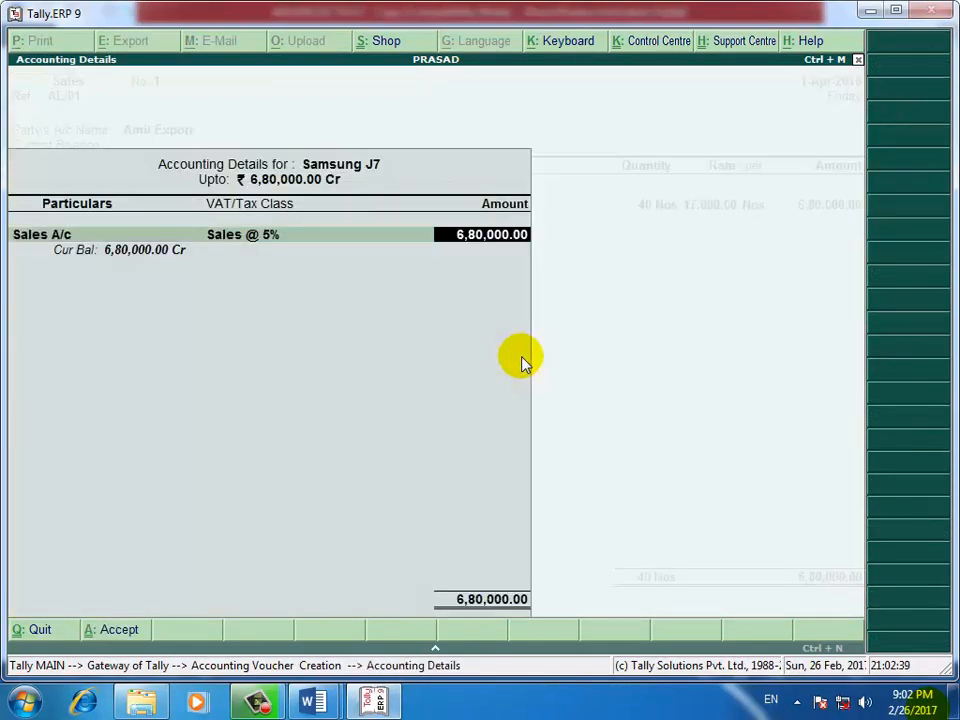
pyautogui.press('Return')
pyautogui.press('Return')
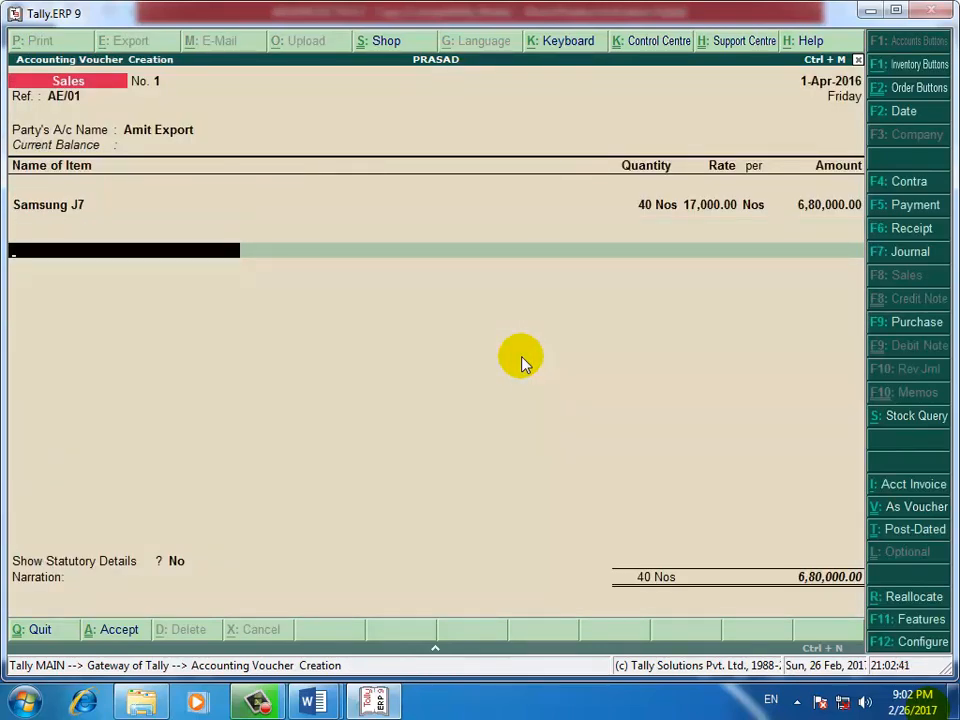
# Step: Add the Output Vat ledger at 5 % without statutory details or narration, save the sales voucher, and leave voucher entry
pyautogui.write('O')
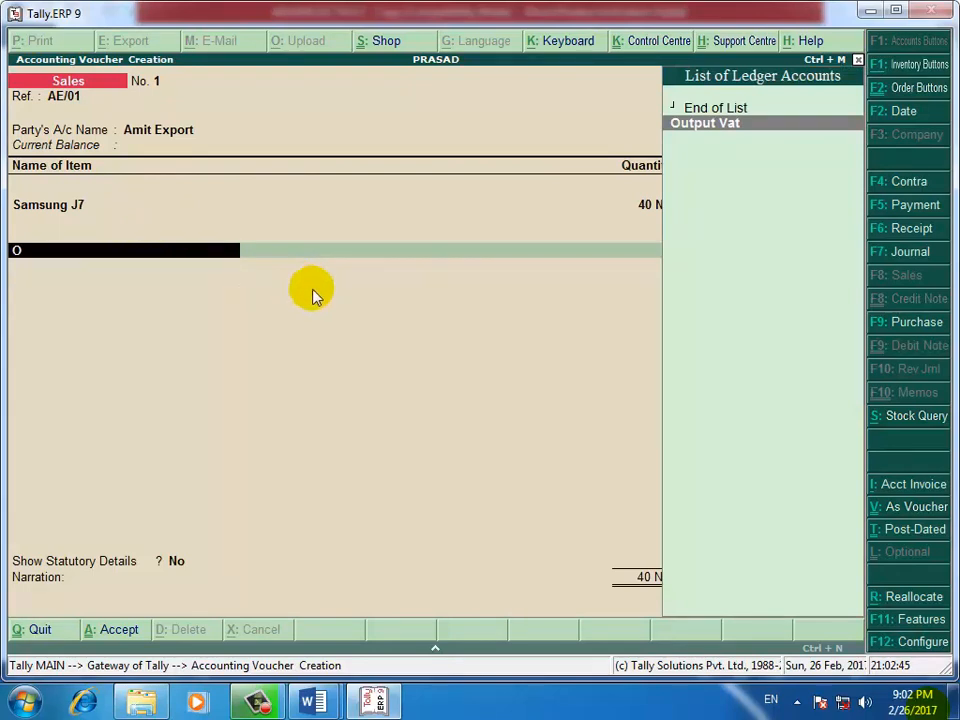
pyautogui.press('Return')
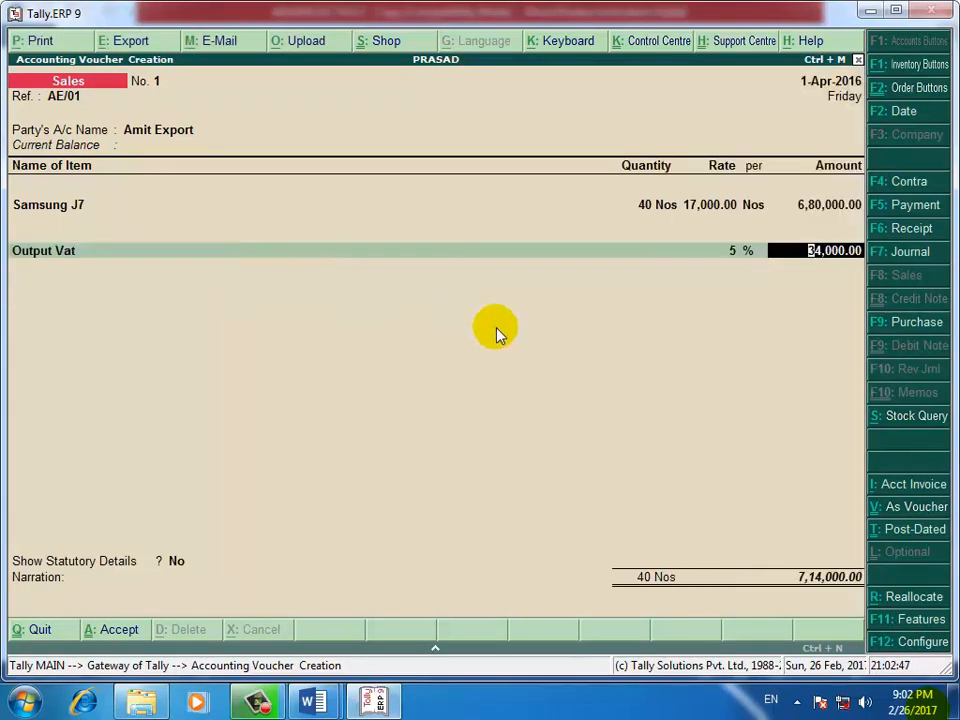
pyautogui.press('Return')
pyautogui.press('Return')
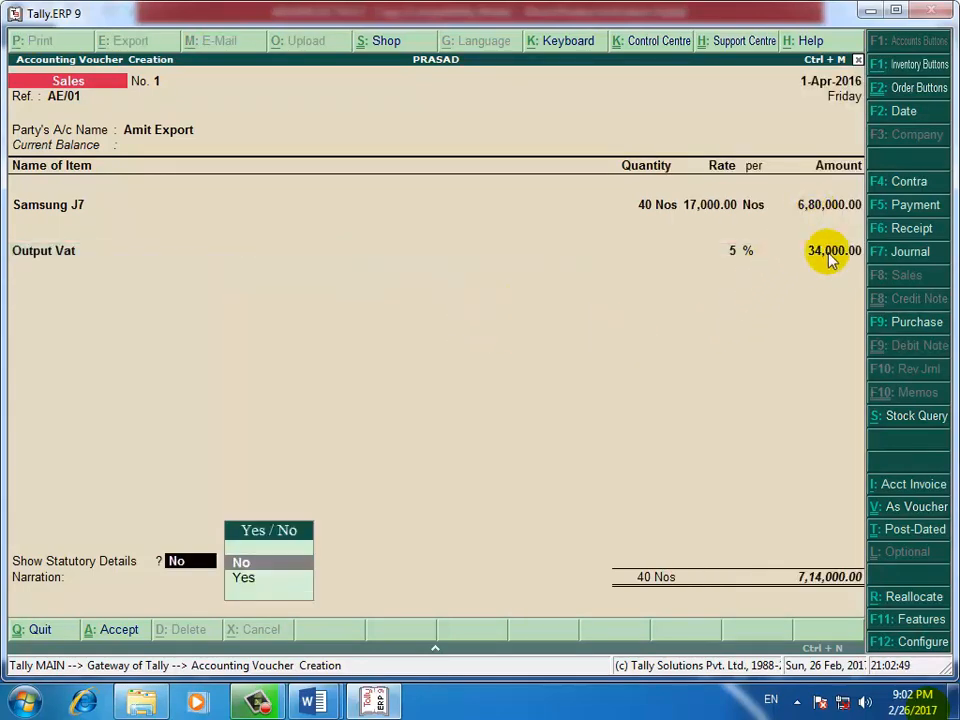
pyautogui.press('Return')
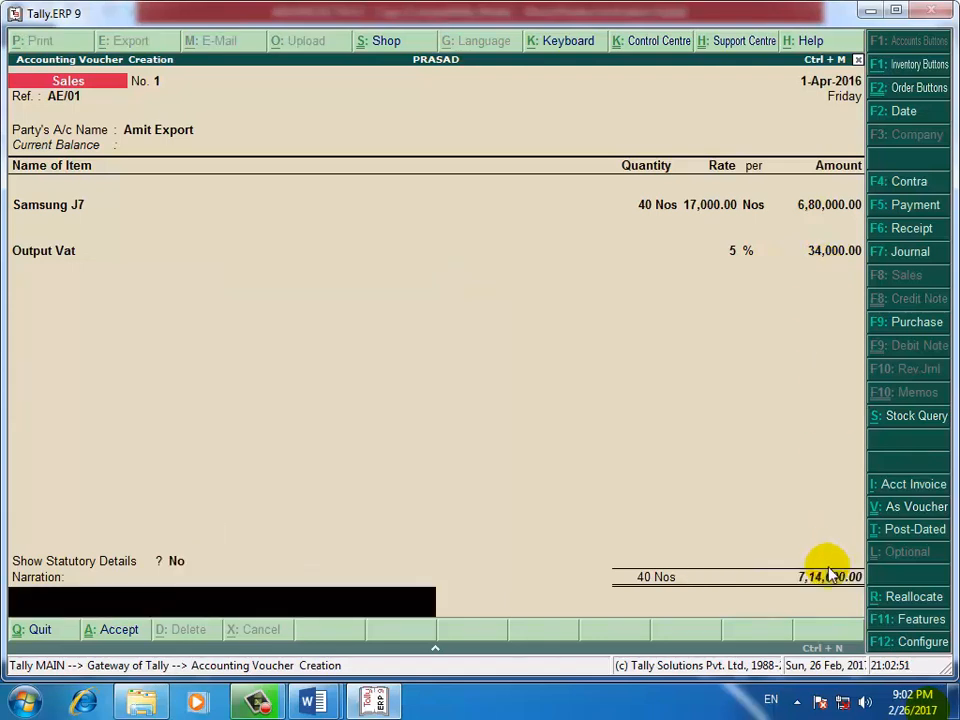
pyautogui.press('Return')
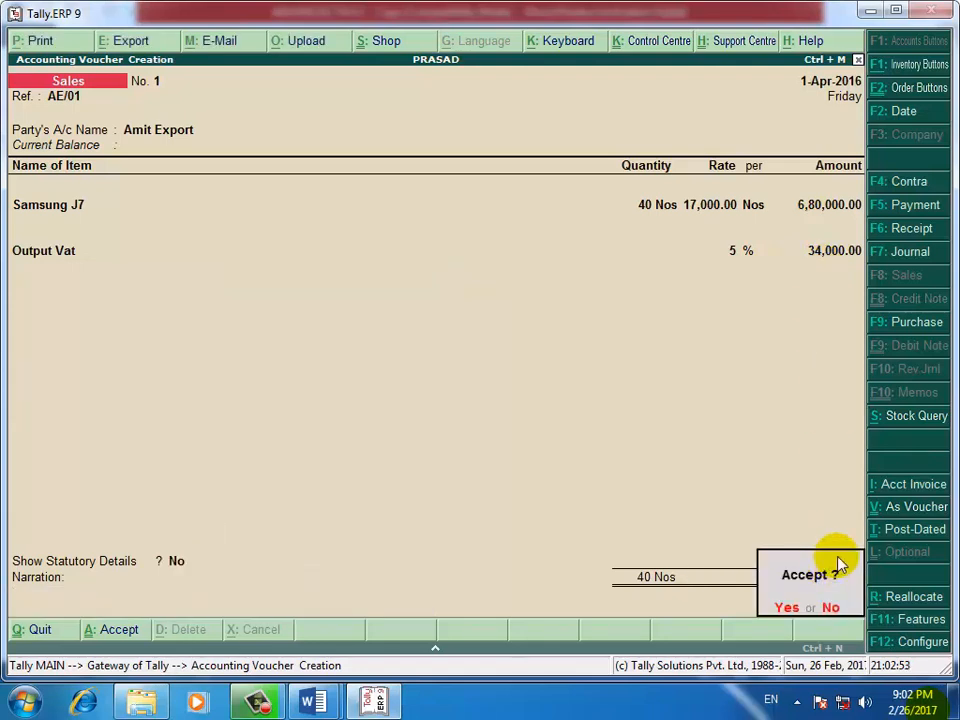
pyautogui.press('Return')
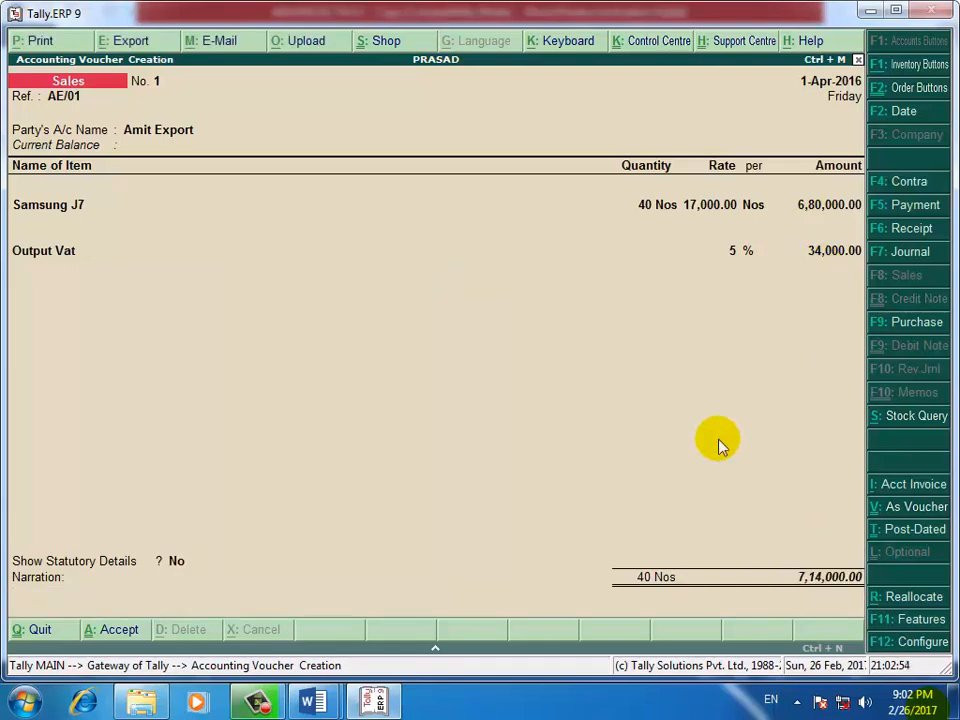
pyautogui.press('Escape')
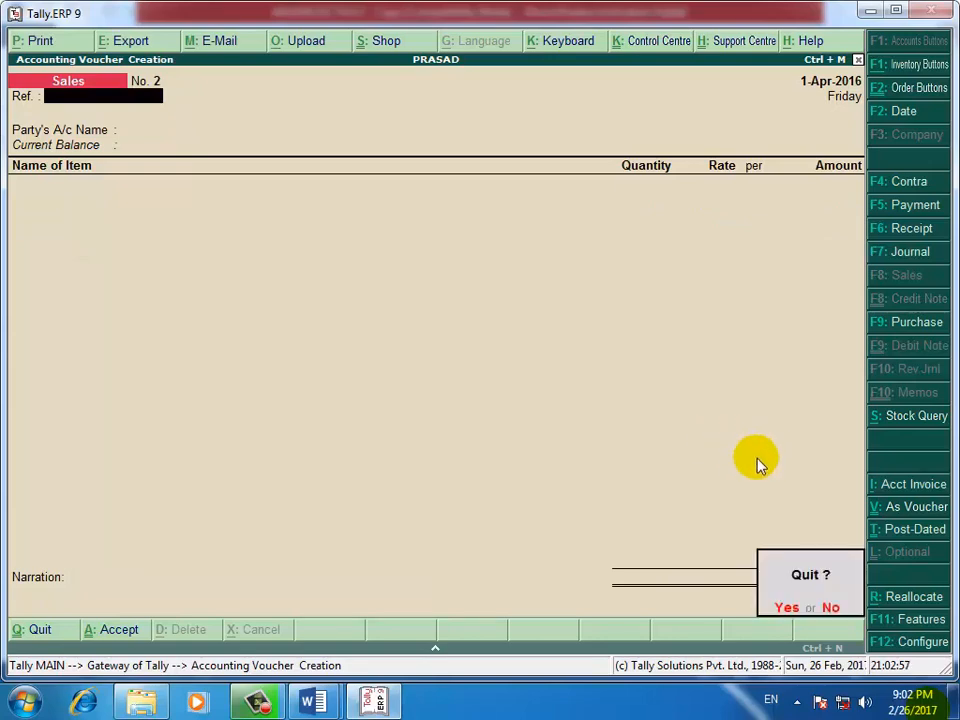
pyautogui.press('Return')
# Step: Examine the closing quantity, rate and value of Samsung J7 in the detailed Stock Summary after the sale, and close the report
pyautogui.press('Down')
pyautogui.press('Down')
pyautogui.press('Down')
pyautogui.press('Down')
pyautogui.press('Down')
pyautogui.press('Down')
pyautogui.press('Down')
pyautogui.press('Down')
pyautogui.press('Down')
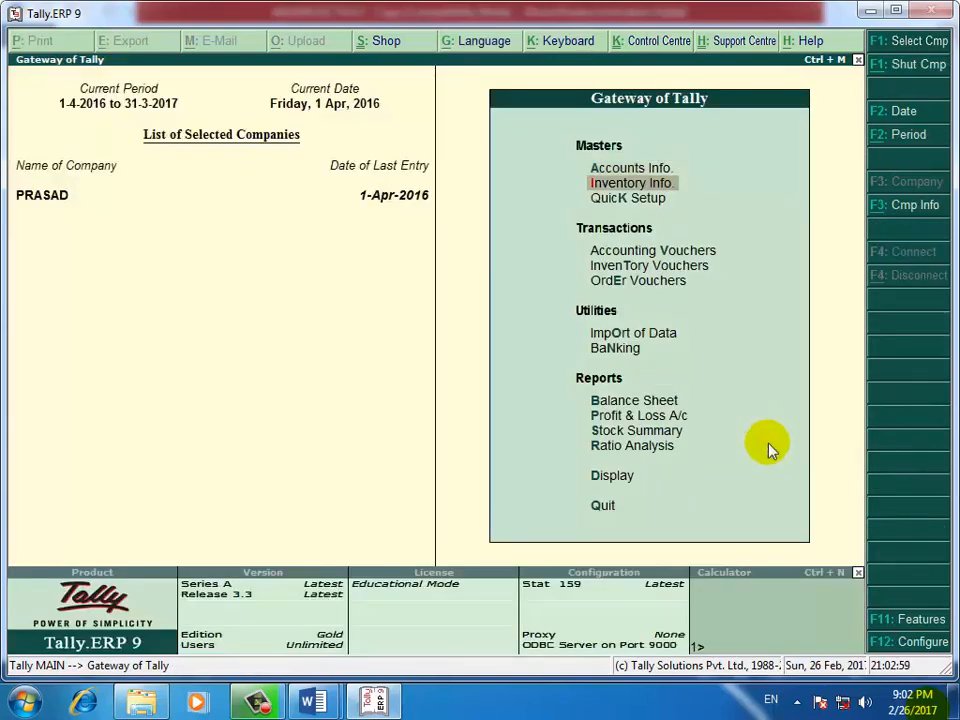
pyautogui.press('Down')
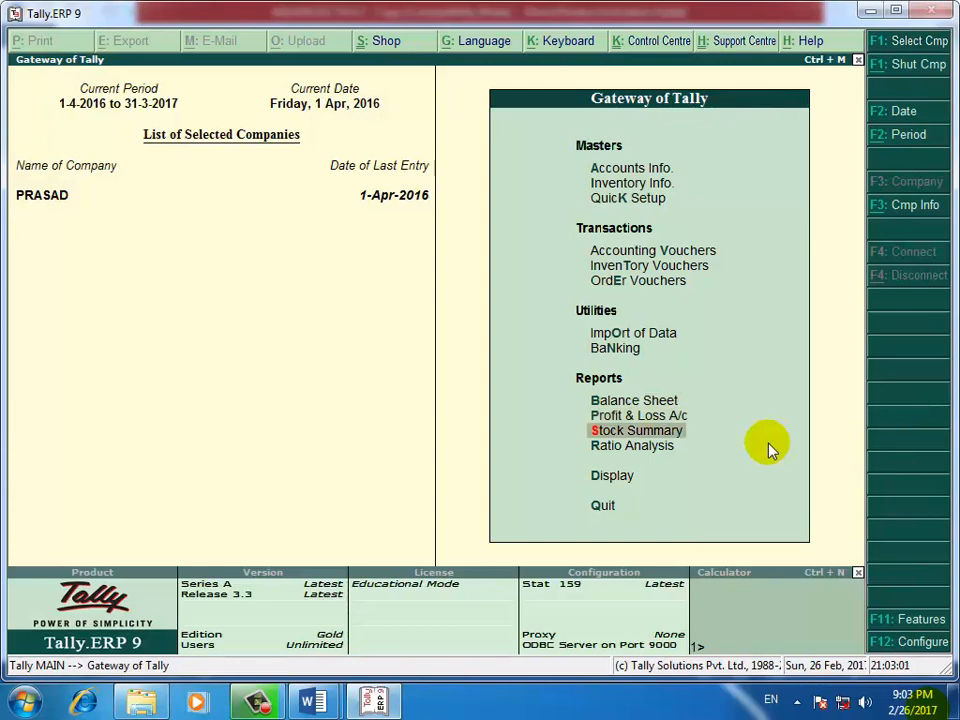
pyautogui.press('Return')
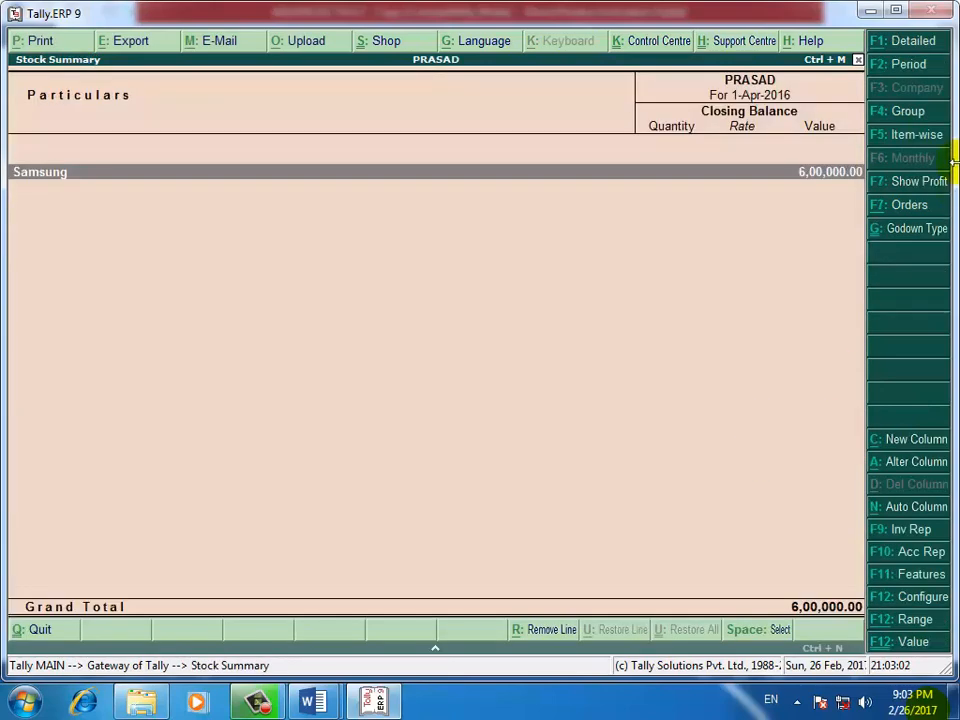
pyautogui.click(884, 44)
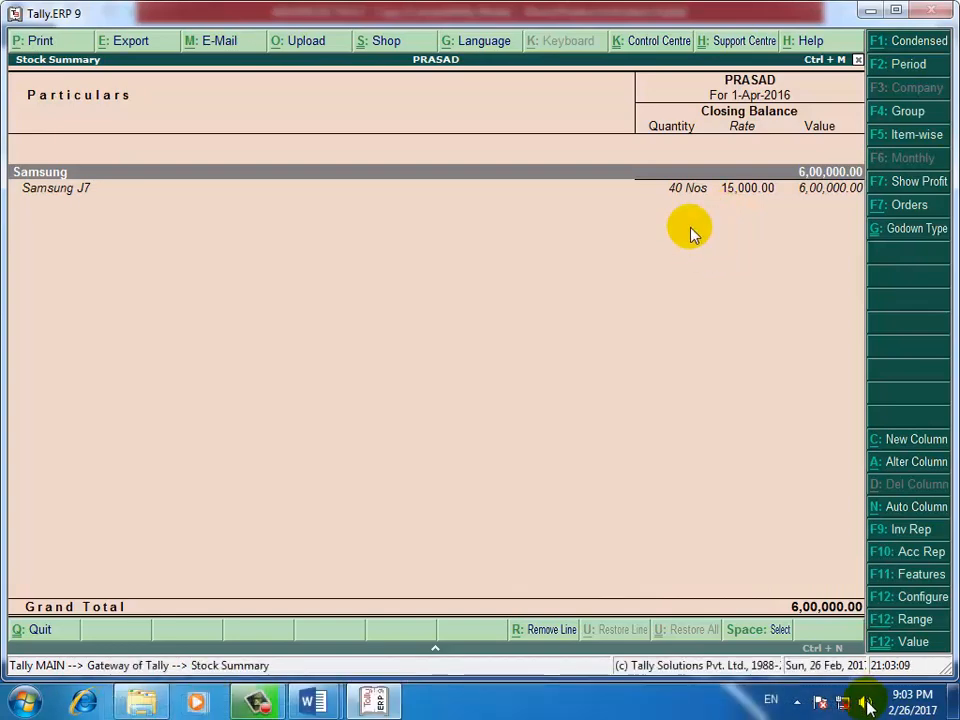
pyautogui.press('Escape')
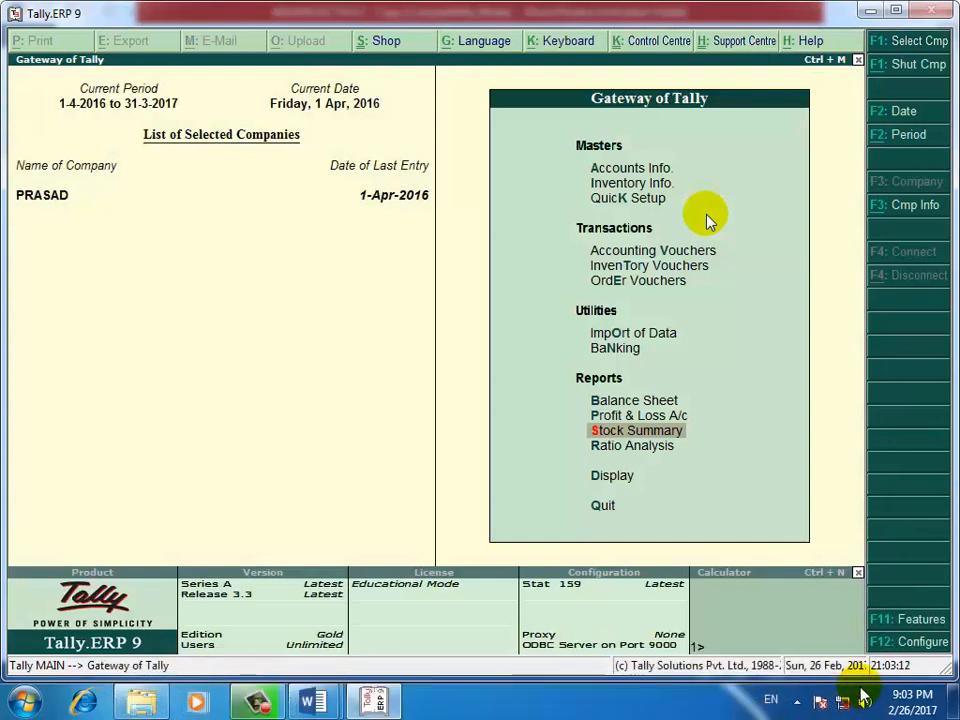
# Step: Examine the sales, purchase, closing stock and profit amounts in the detailed Profit & Loss A/c, and close the report
pyautogui.press('Up')
pyautogui.press('Up')
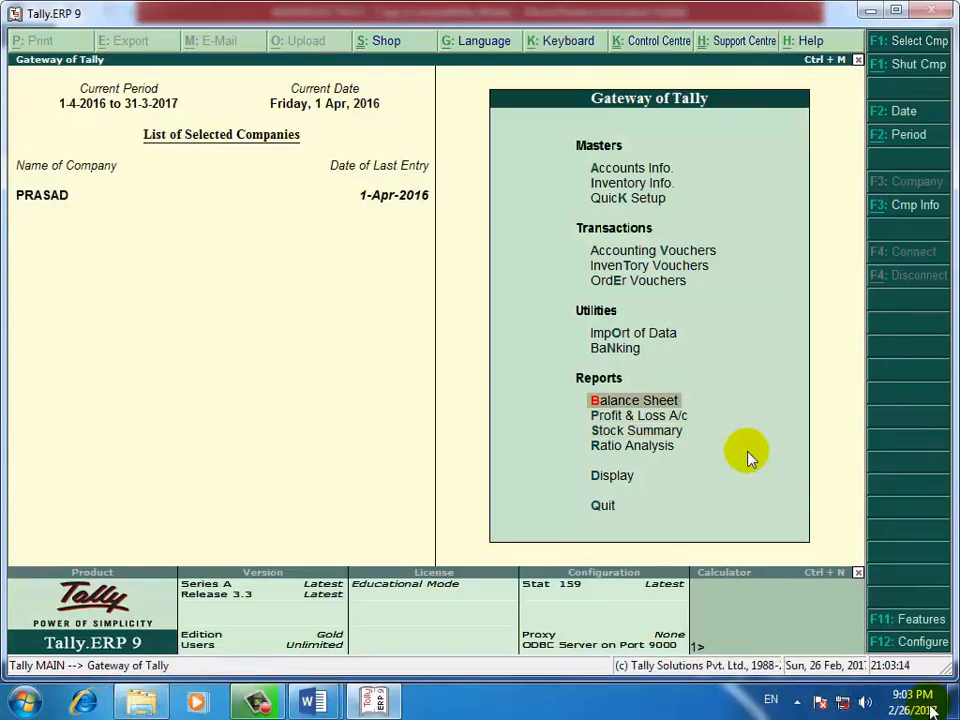
pyautogui.press('Down')
pyautogui.press('Return')
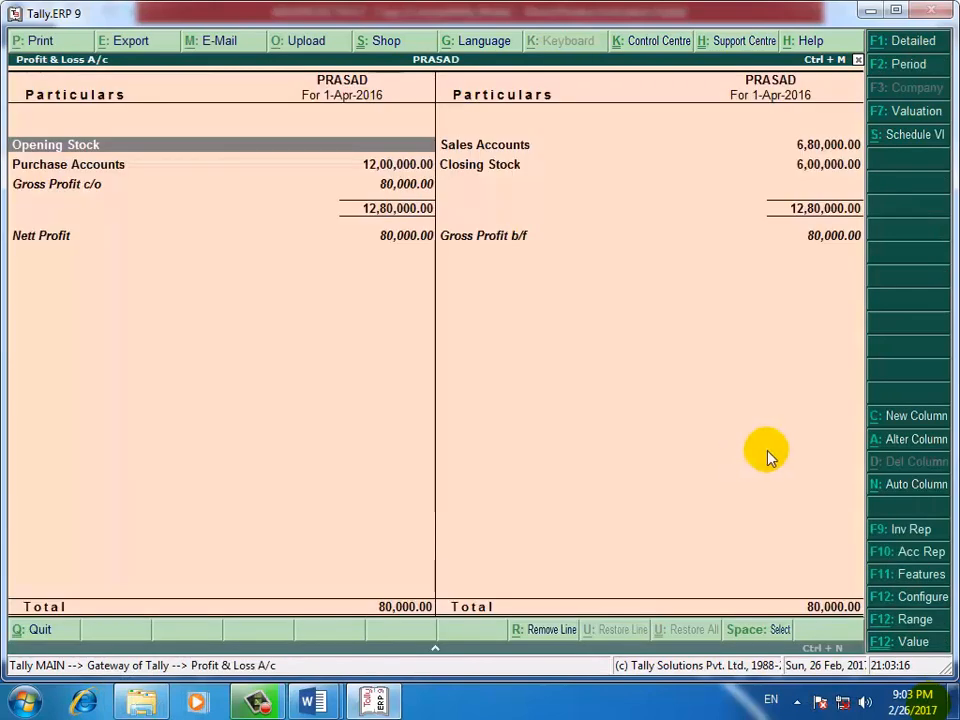
pyautogui.click(906, 42)
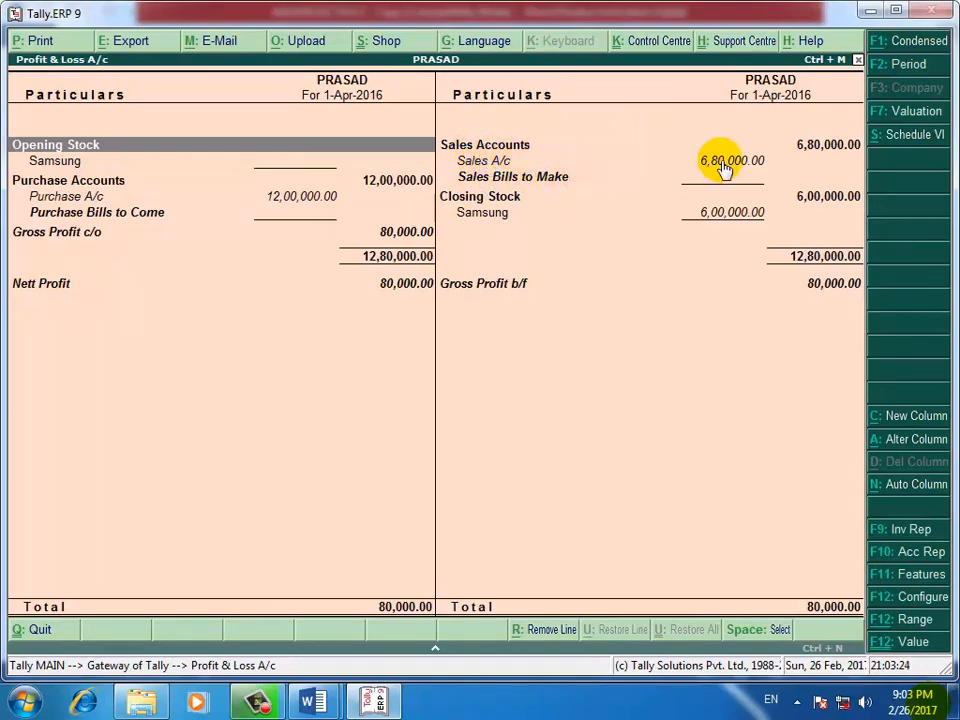
pyautogui.press('Escape')
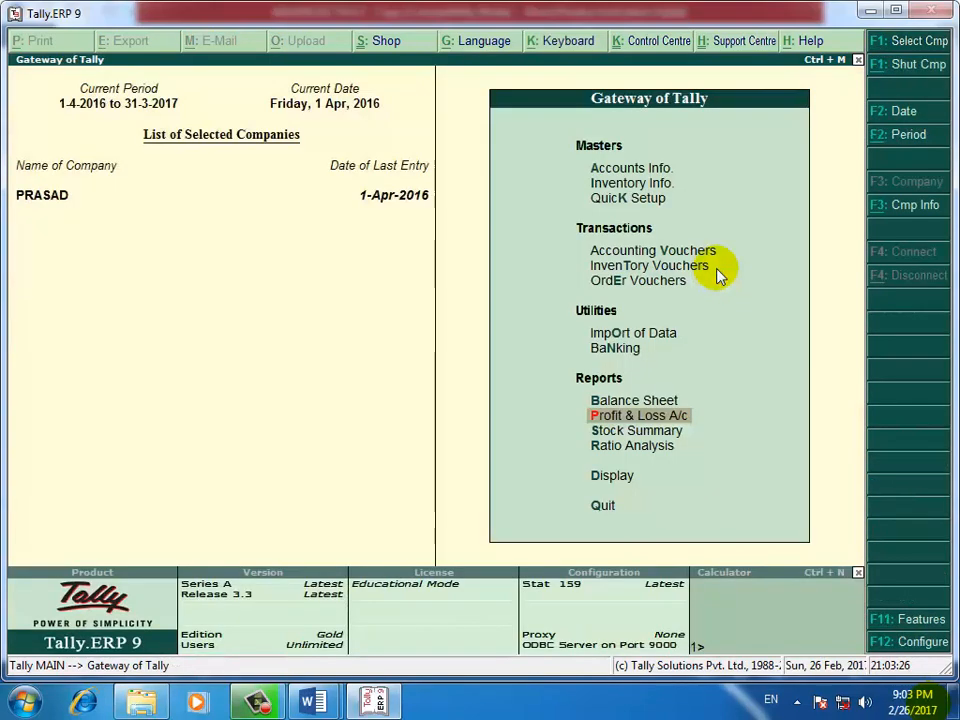
pyautogui.click(257, 700)
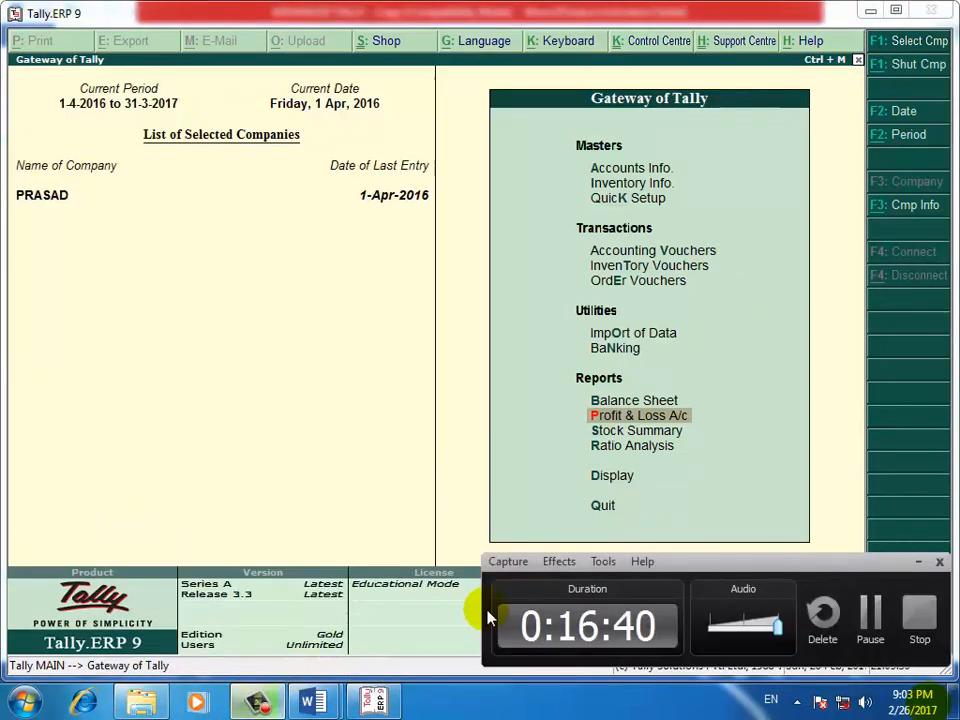
pyautogui.click(917, 562)
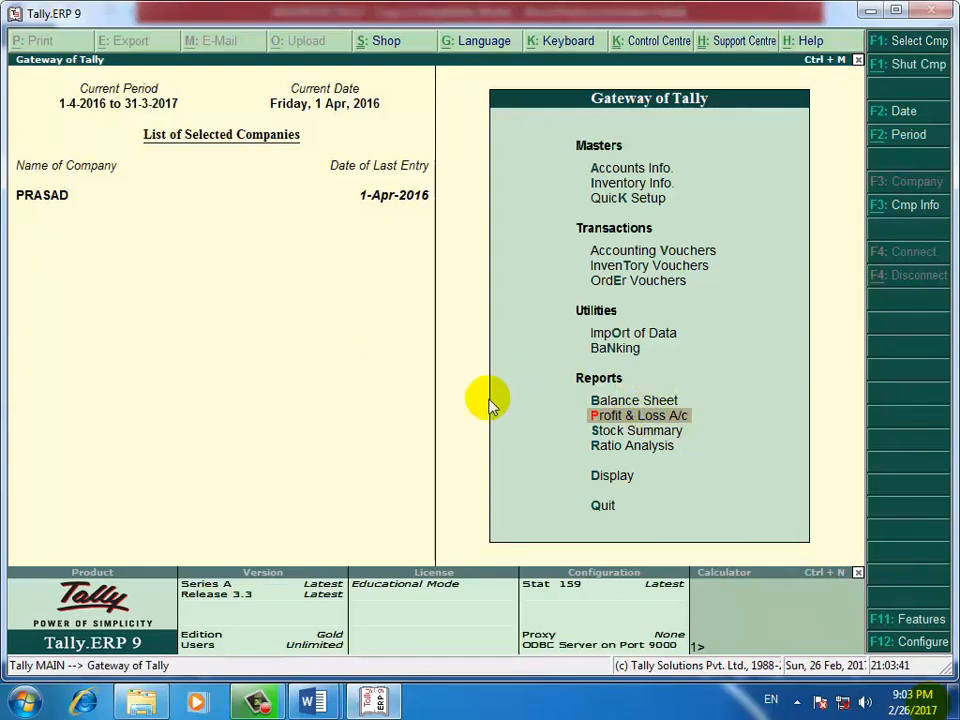
pyautogui.doubleClick(870, 705)
pyautogui.click(870, 705)
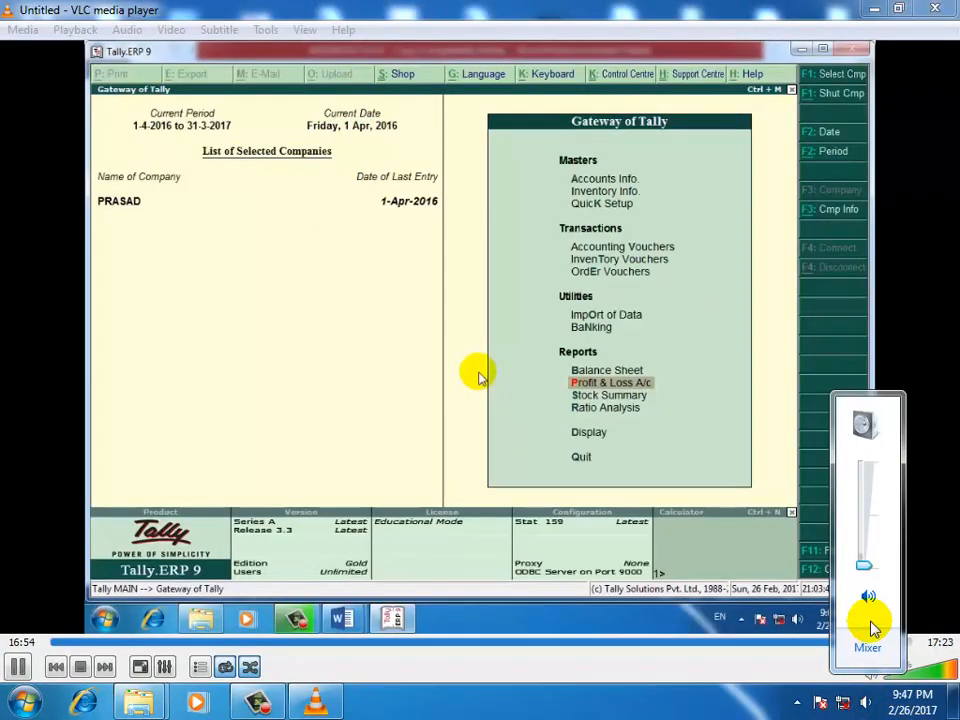
pyautogui.click(868, 565)
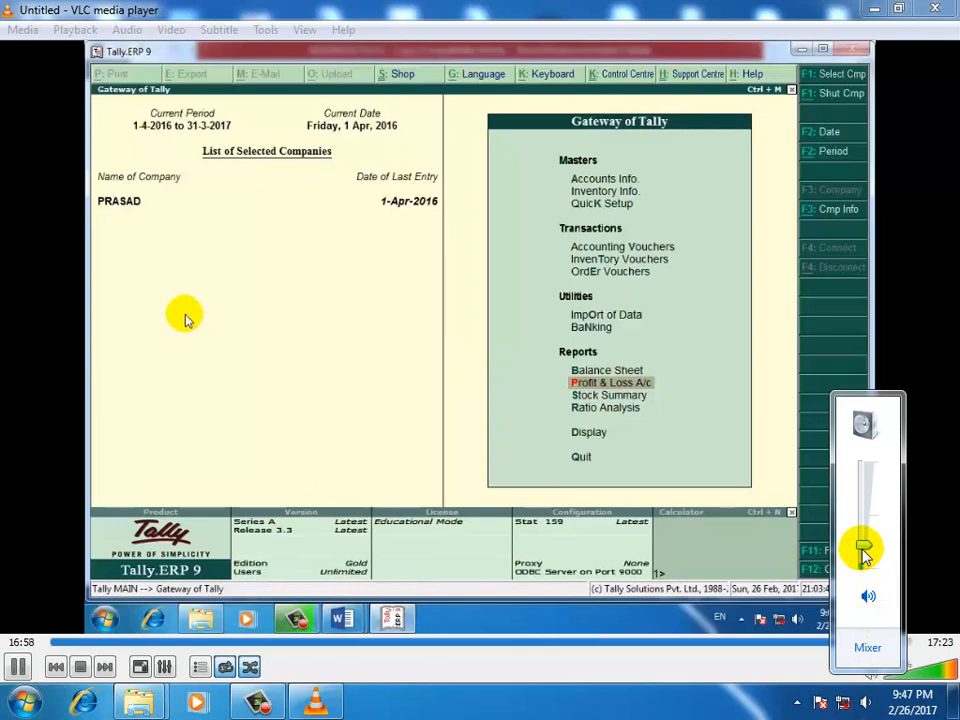
pyautogui.moveTo(865, 566); pyautogui.dragTo(865, 561)
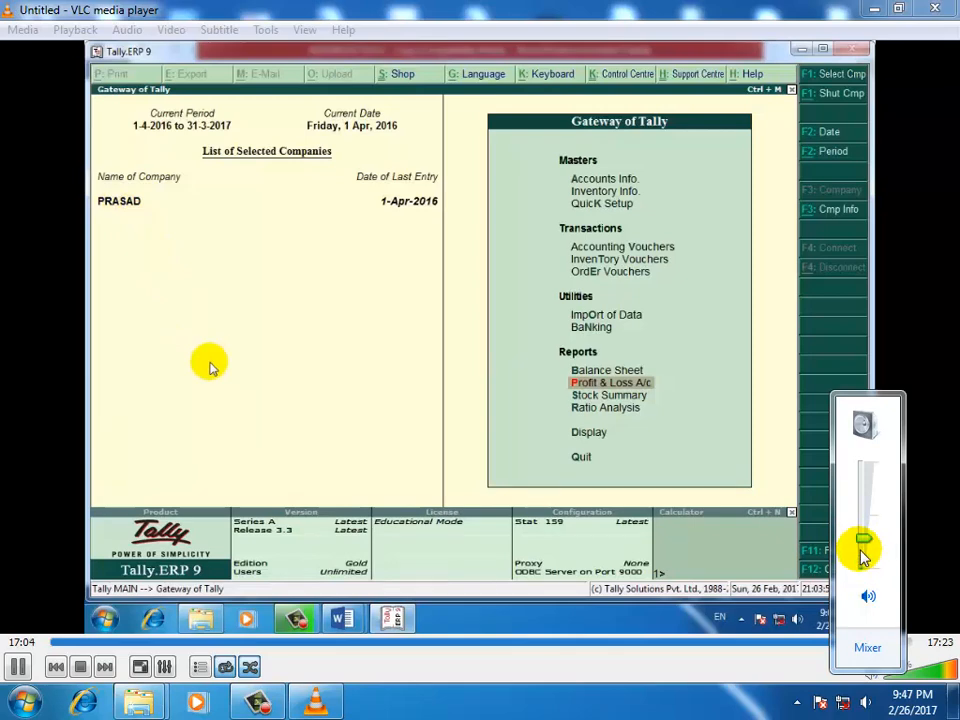
pyautogui.doubleClick(518, 463)
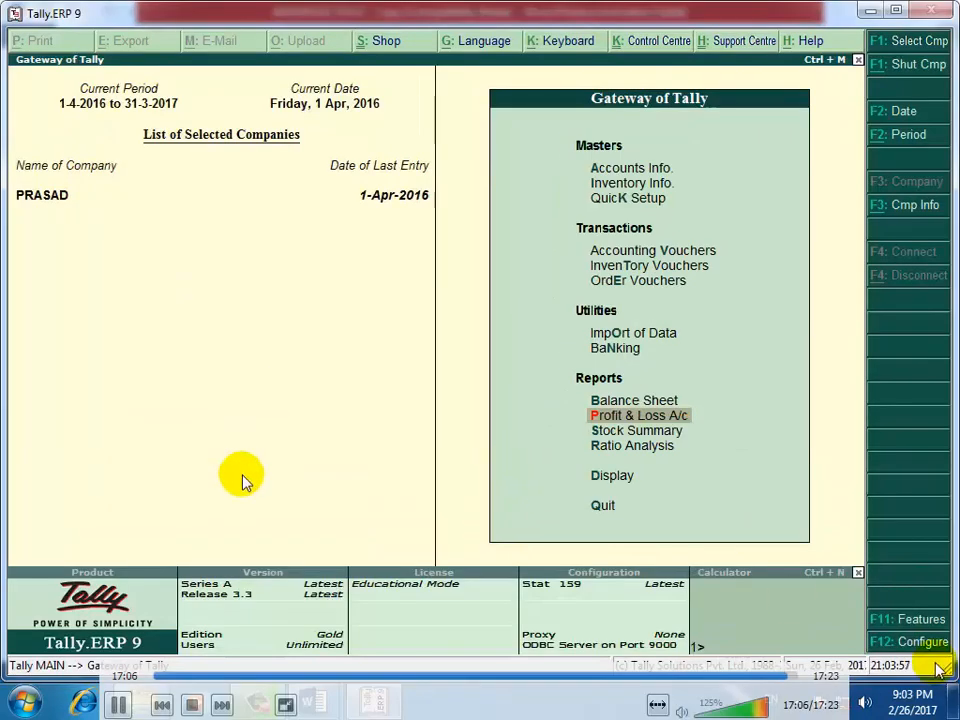